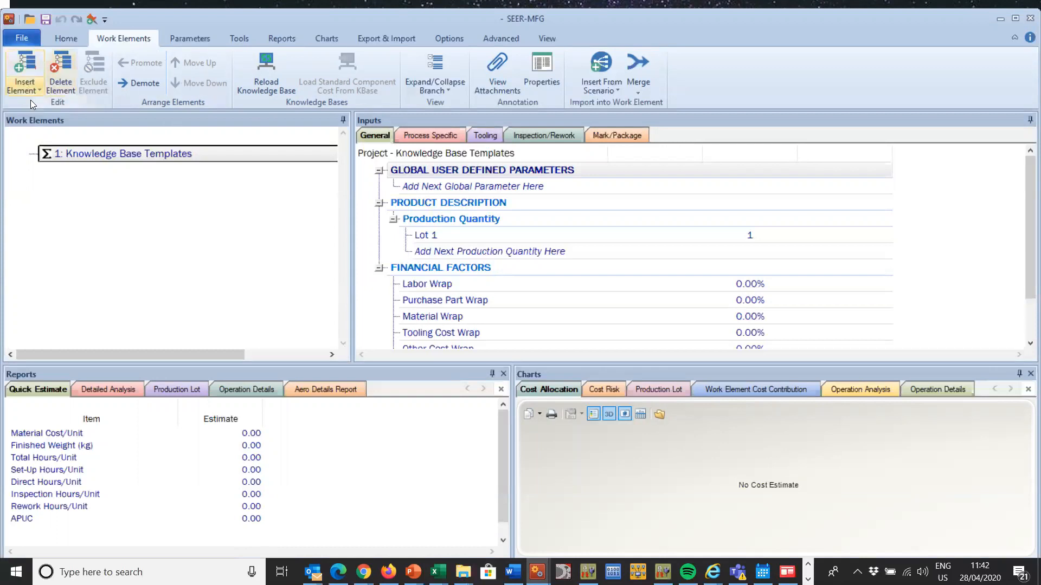
# Step: Start a new work element with the Machining process type and name it "Your Name CNC Milling"
pyautogui.click(32, 82)
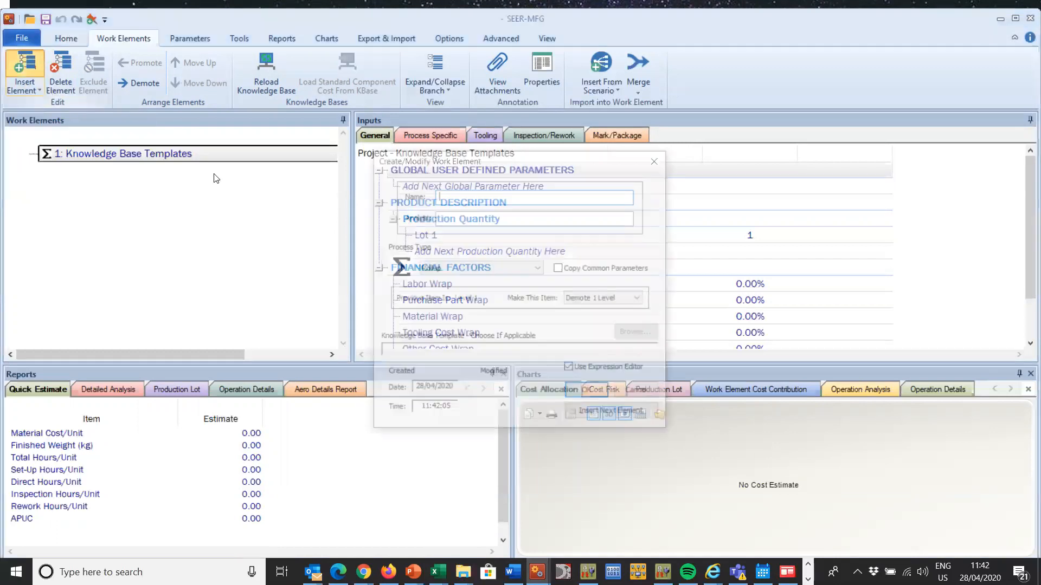
pyautogui.click(471, 266)
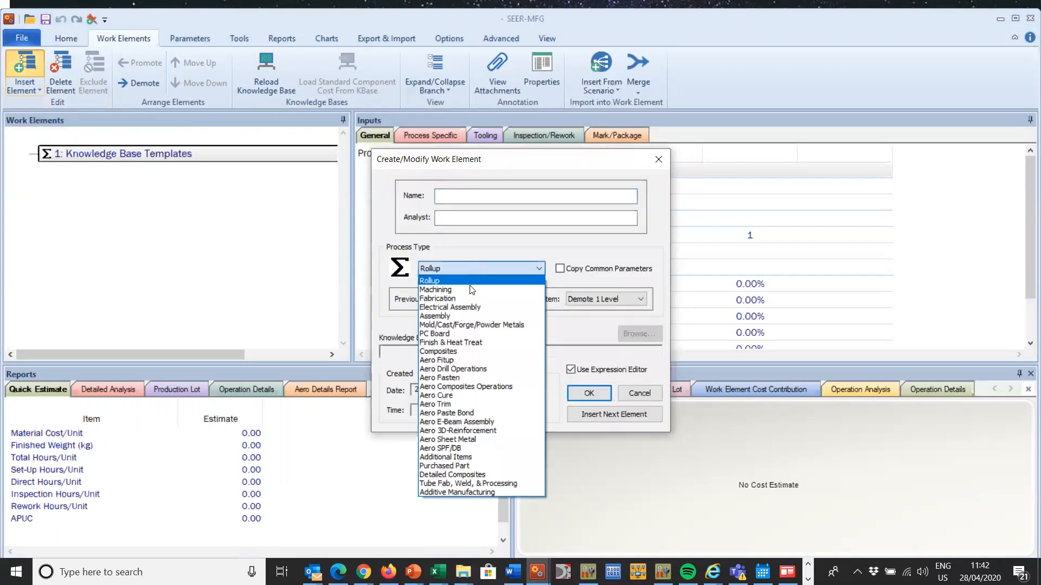
pyautogui.click(471, 290)
pyautogui.click(459, 195)
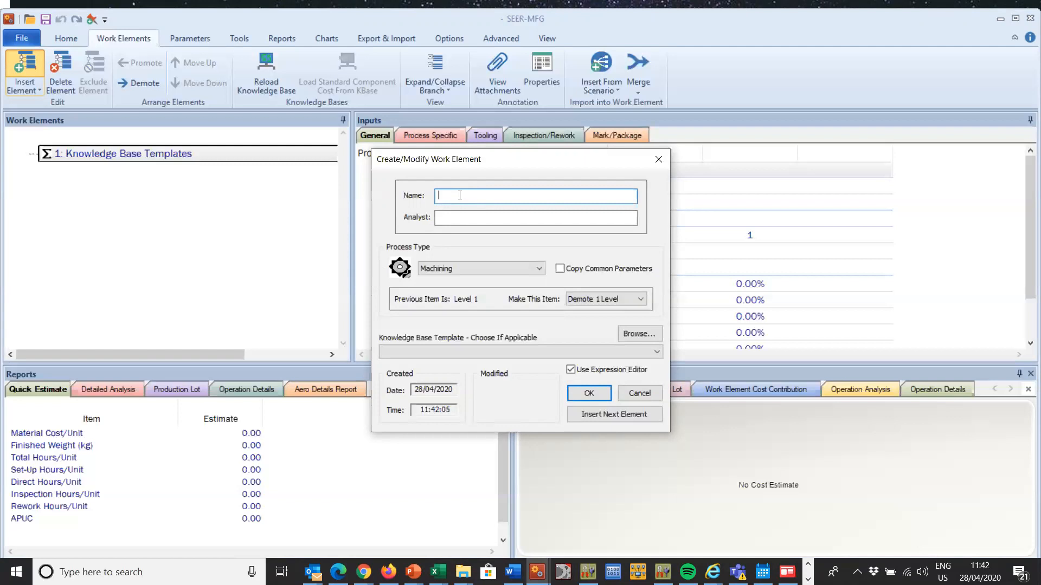
pyautogui.write('Your')
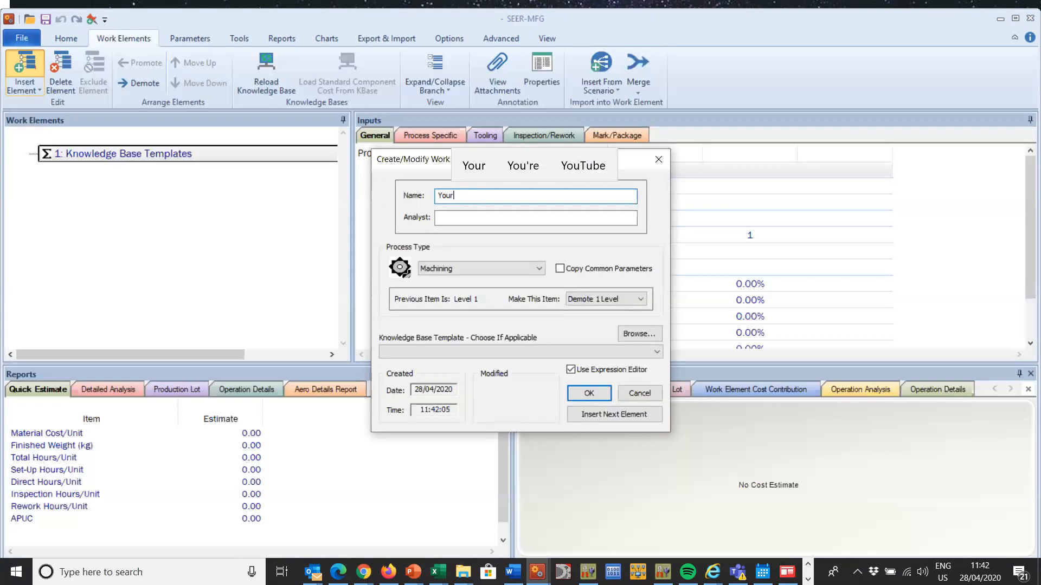
pyautogui.write(' Name')
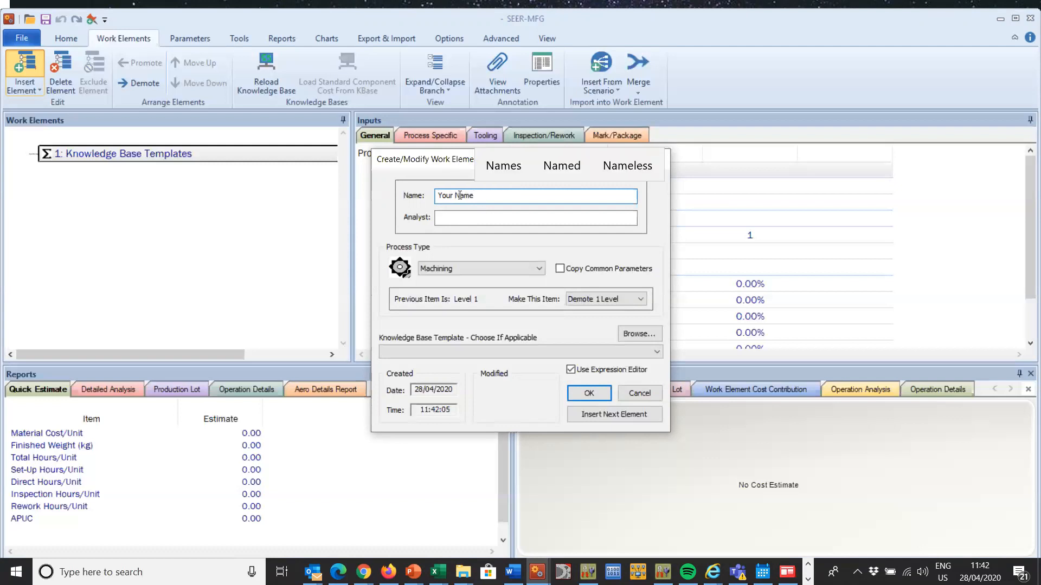
pyautogui.write(' CNC Milling')
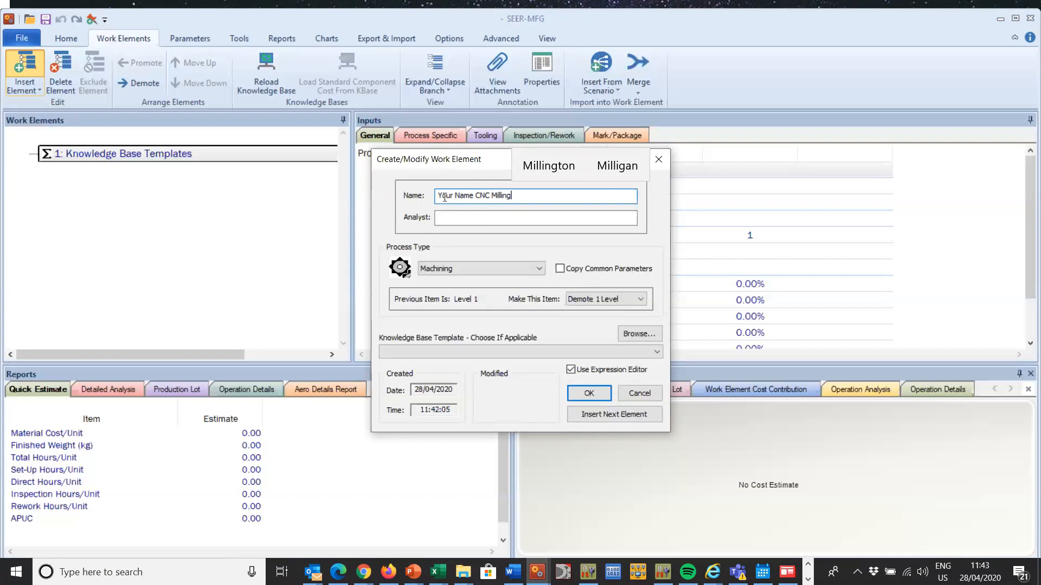
# Step: Enter the analyst's initials, look through the knowledge base templates without choosing one, and create the work element
pyautogui.click(456, 219)
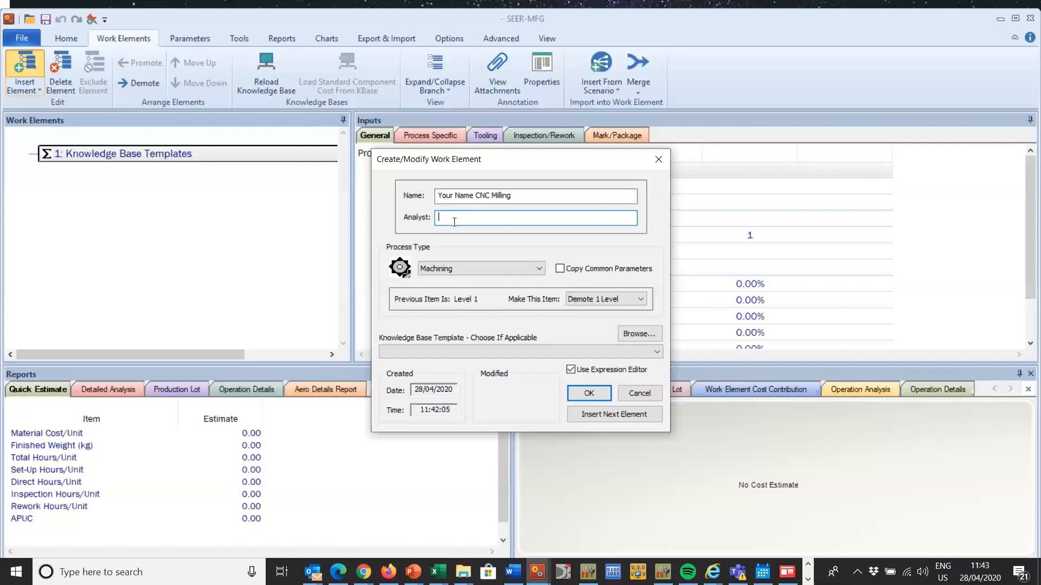
pyautogui.write('KHG')
pyautogui.click(507, 351)
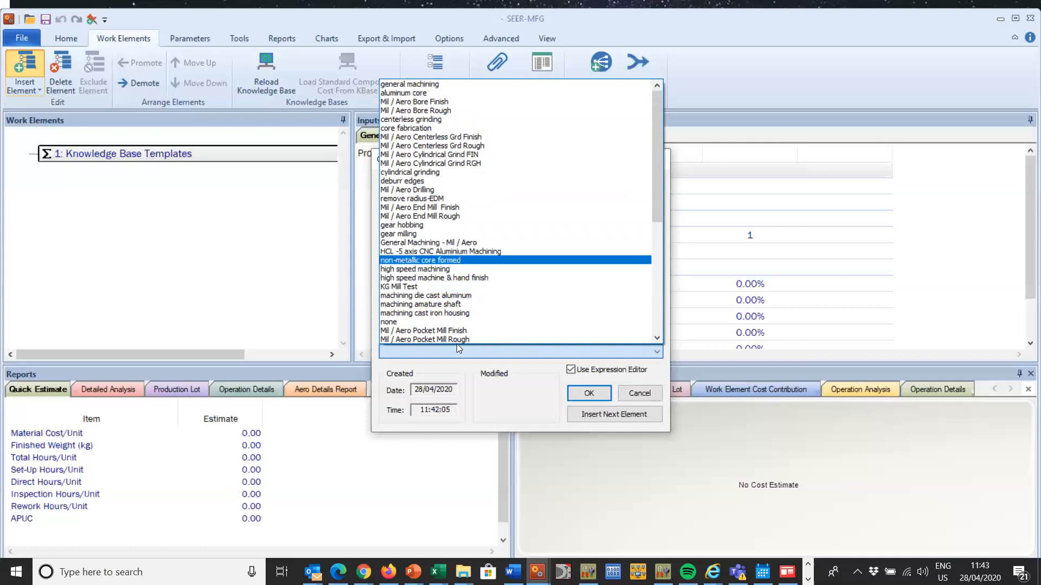
pyautogui.moveTo(660, 172); pyautogui.dragTo(657, 299)
pyautogui.moveTo(657, 250); pyautogui.dragTo(638, 156)
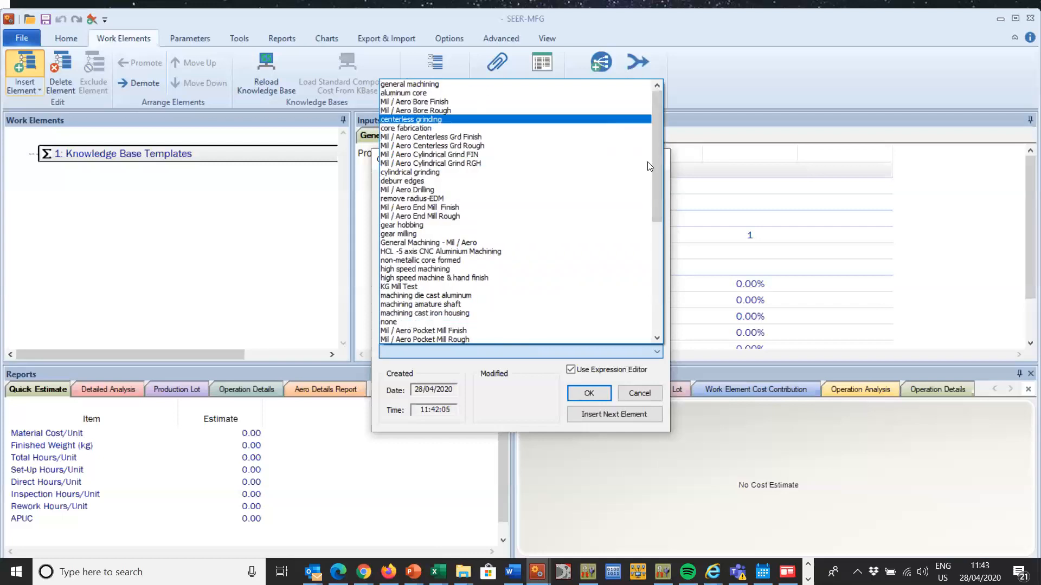
pyautogui.moveTo(658, 136); pyautogui.dragTo(648, 183)
pyautogui.click(587, 390)
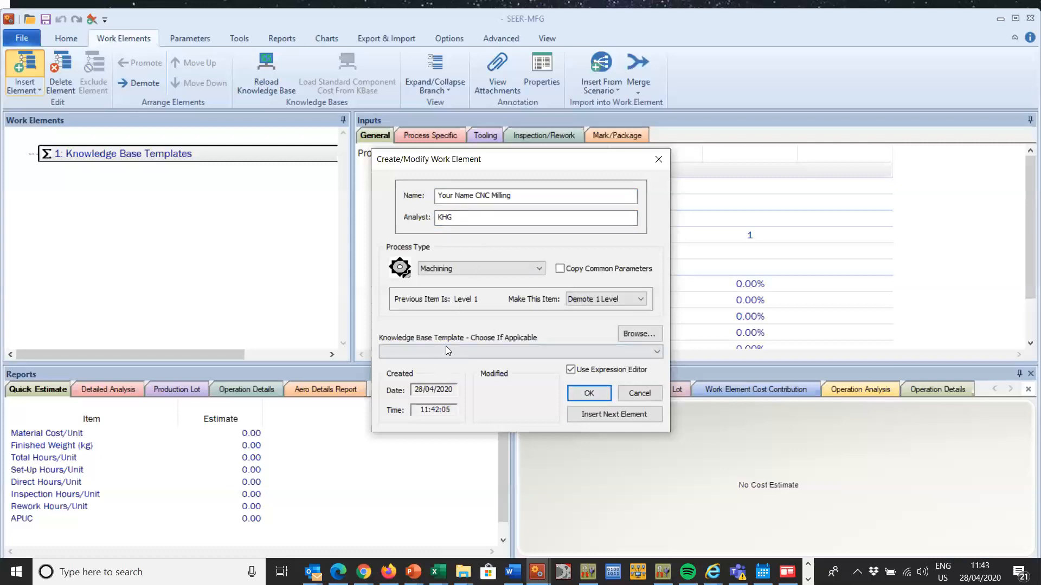
pyautogui.click(589, 393)
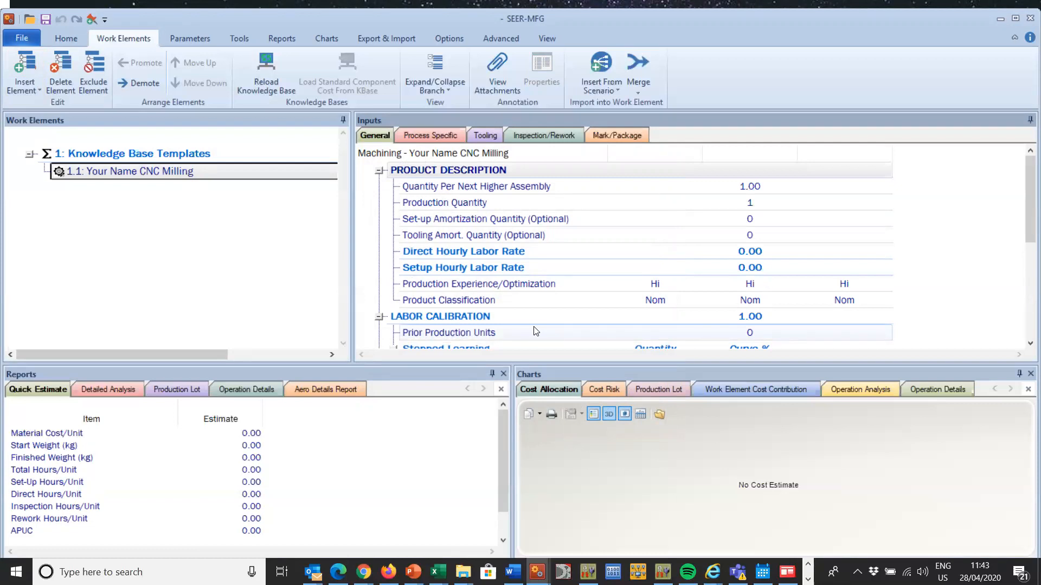
# Step: Set the milling element's Production Quantity to 100 and its Set-up Amortization Quantity to 10
pyautogui.doubleClick(589, 204)
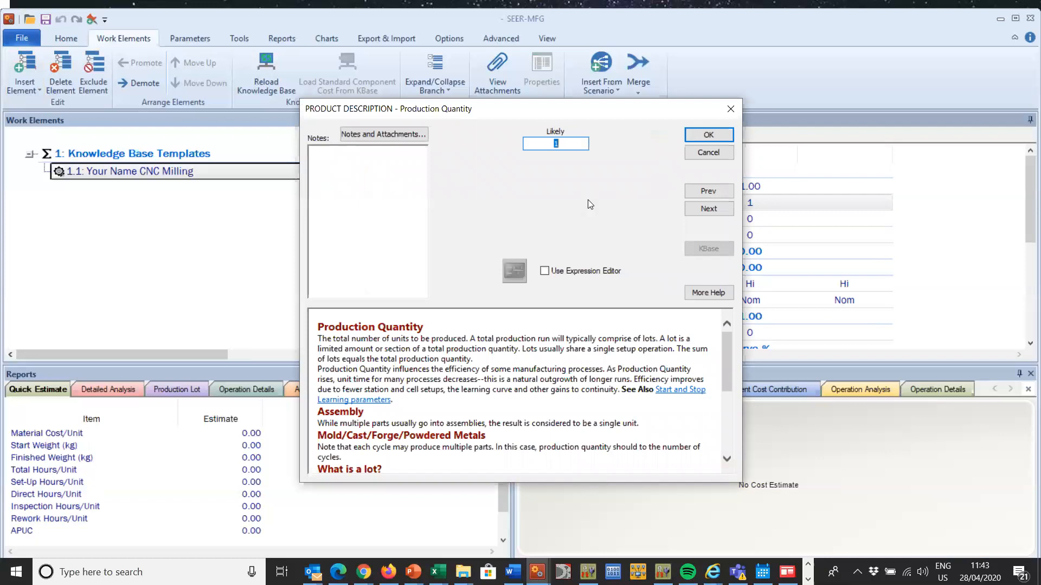
pyautogui.write('1000')
pyautogui.press('BackSpace')
pyautogui.click(719, 139)
pyautogui.doubleClick(726, 218)
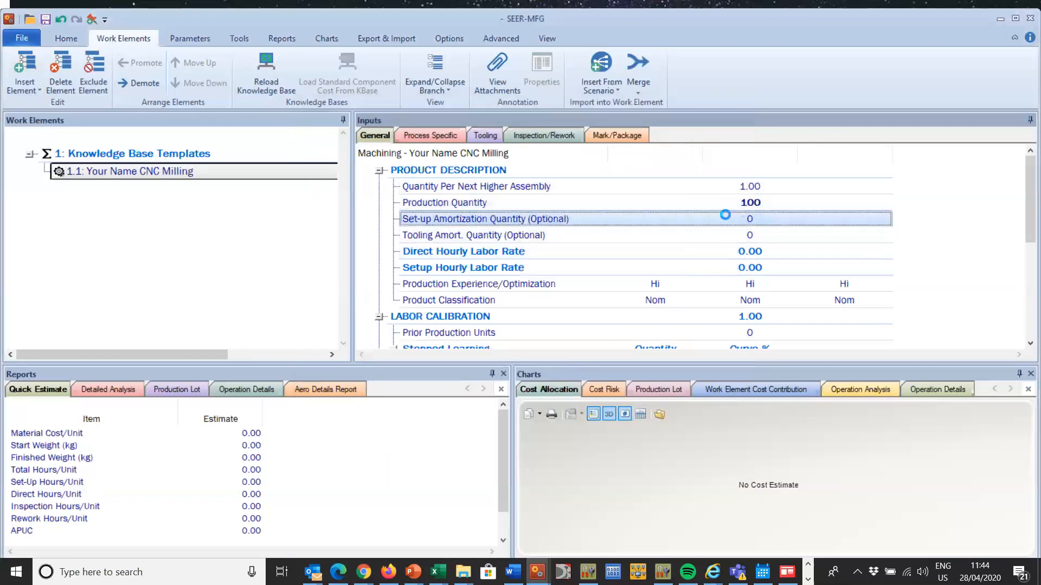
pyautogui.write('10')
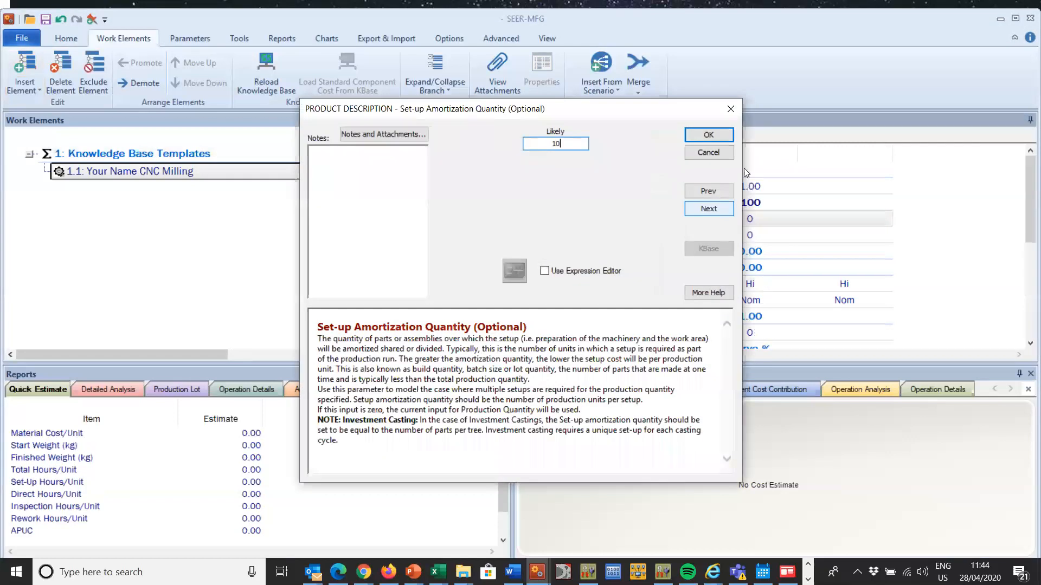
pyautogui.click(720, 135)
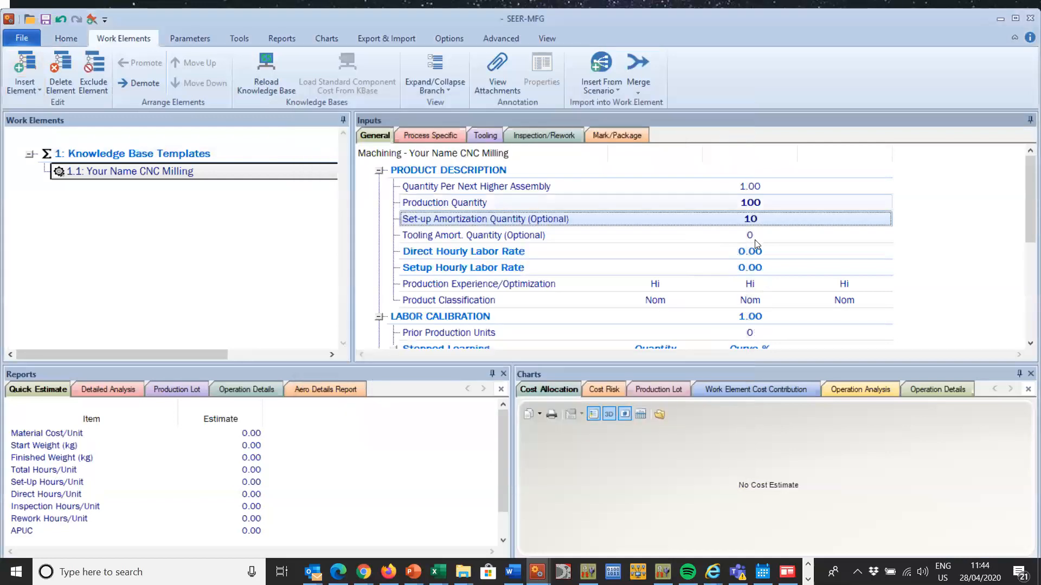
# Step: Set both the Direct Hourly Labor Rate and the Setup Hourly Labor Rate to 88
pyautogui.doubleClick(695, 253)
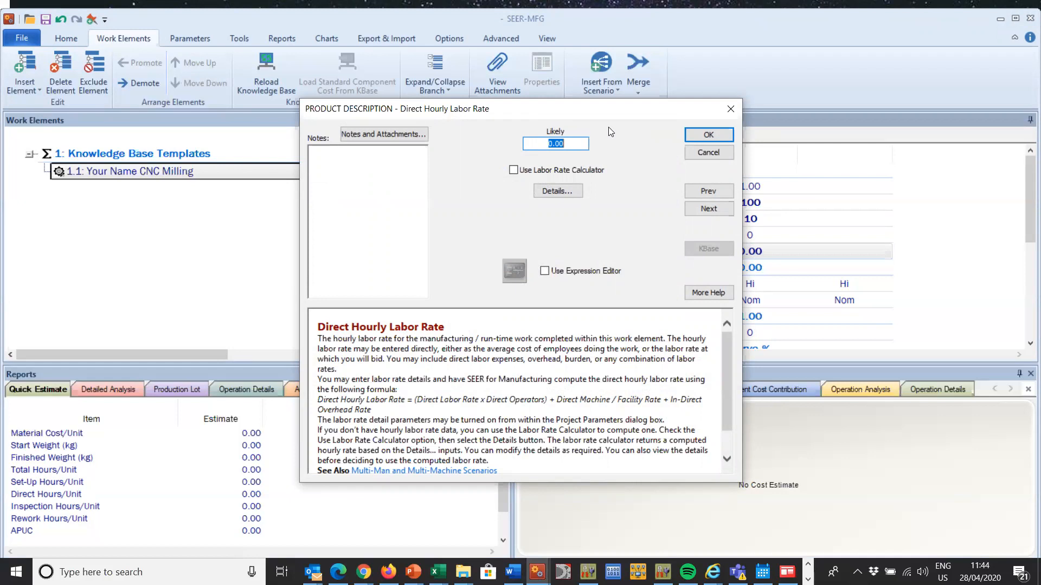
pyautogui.write('88')
pyautogui.click(717, 134)
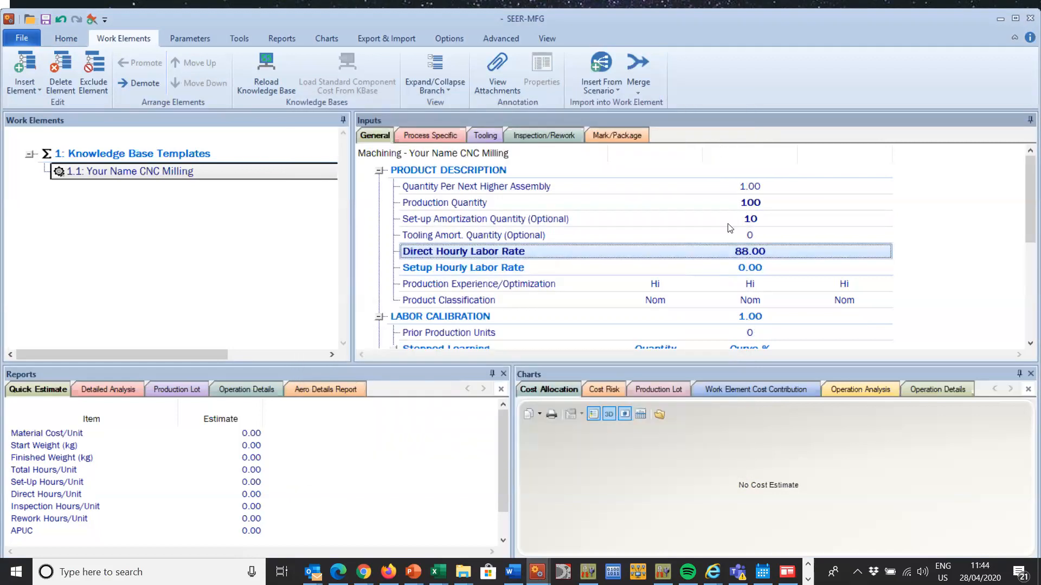
pyautogui.doubleClick(700, 267)
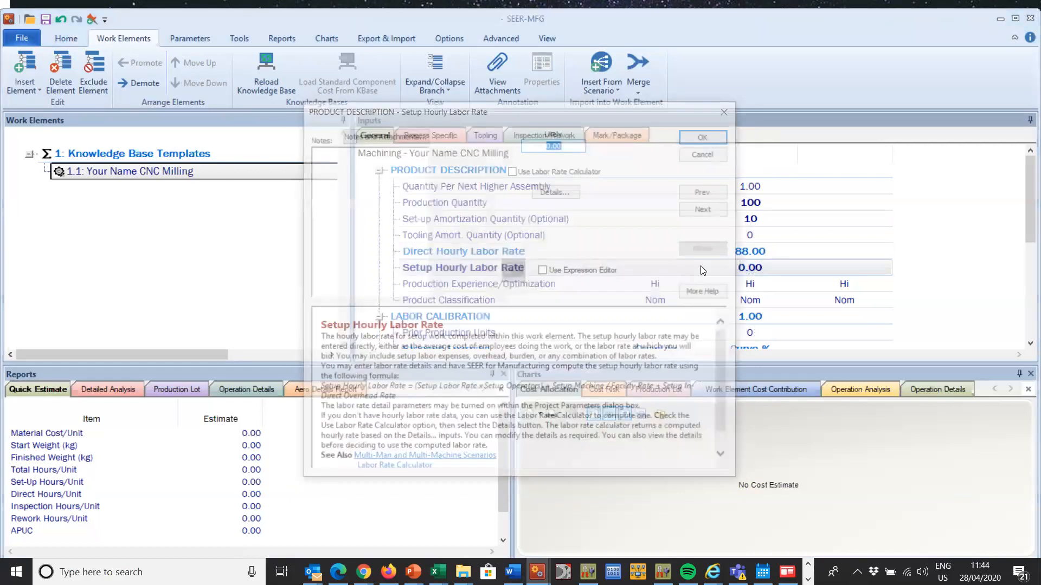
pyautogui.write('88')
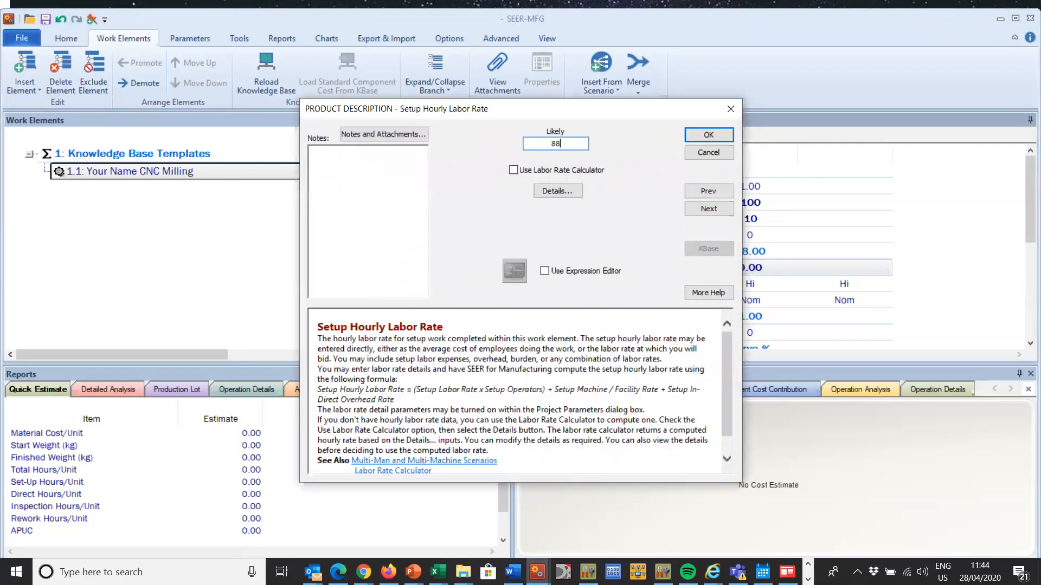
pyautogui.click(708, 133)
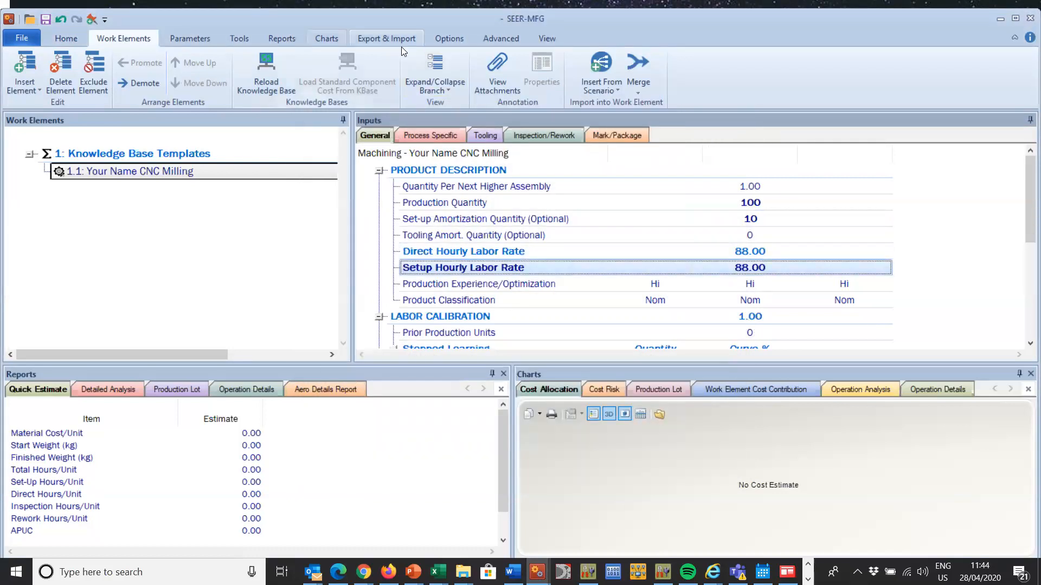
# Step: Change the project's unit of measure to Imperial in the project parameters
pyautogui.click(432, 43)
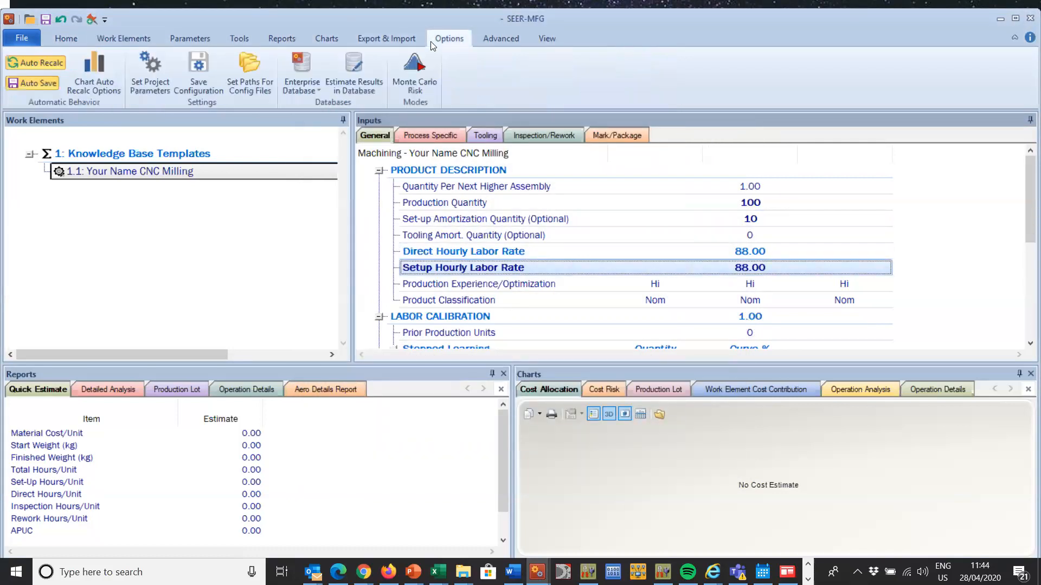
pyautogui.click(157, 82)
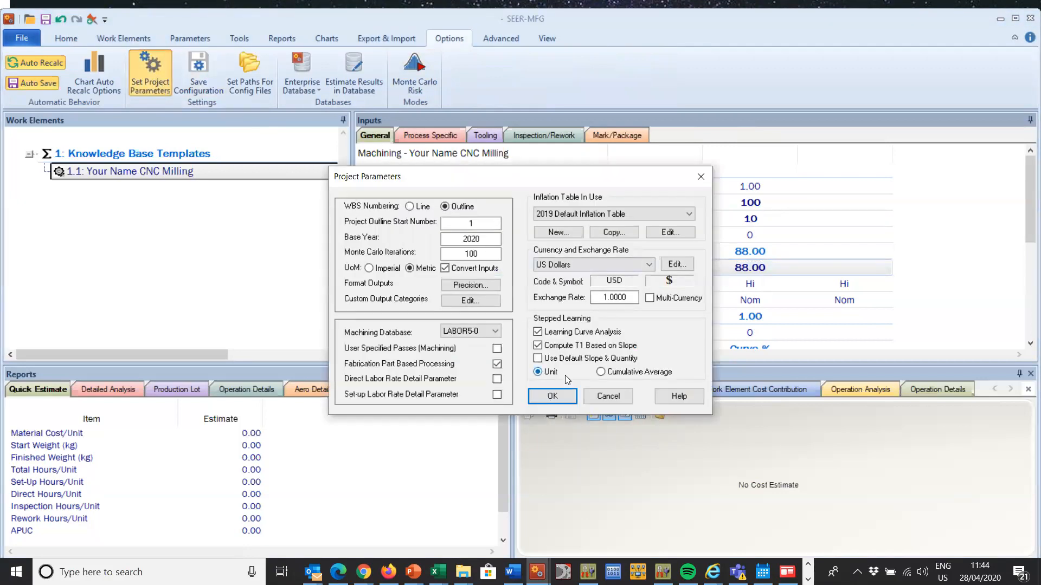
pyautogui.click(369, 269)
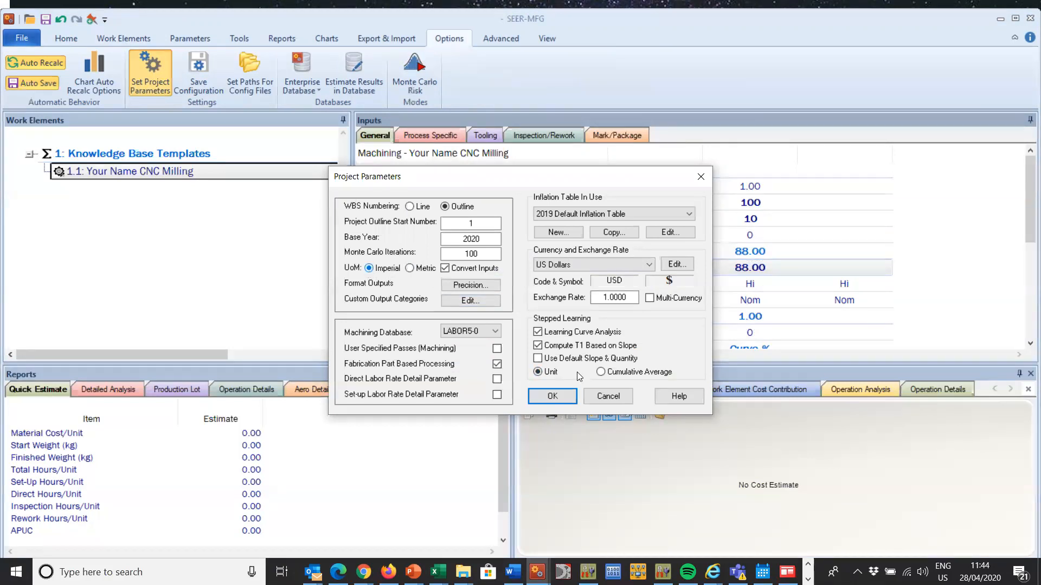
pyautogui.click(560, 398)
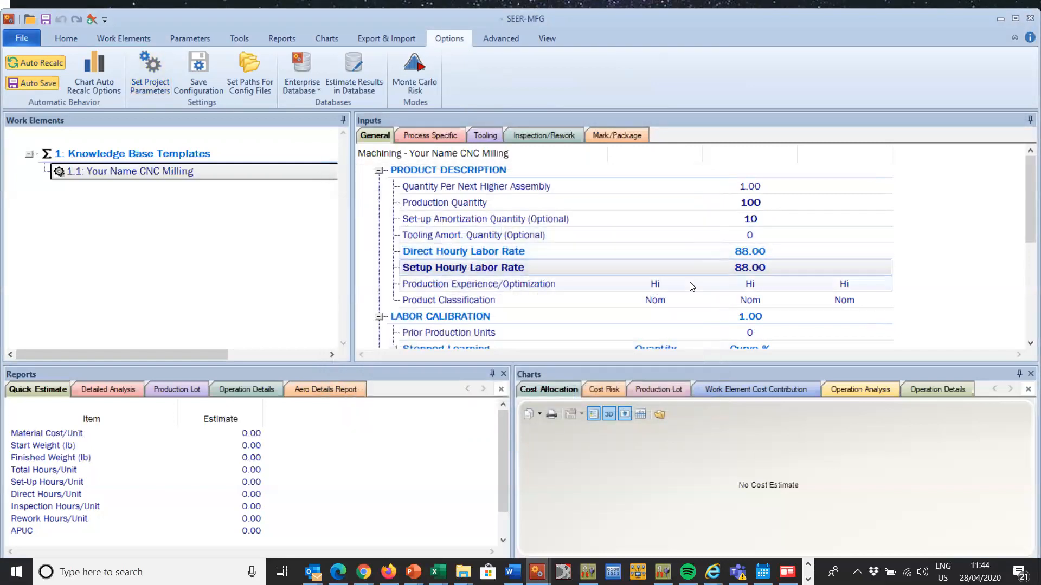
# Step: Rate Production Experience/Optimization as Hi for least, VHi for likely and EHi for most
pyautogui.doubleClick(646, 287)
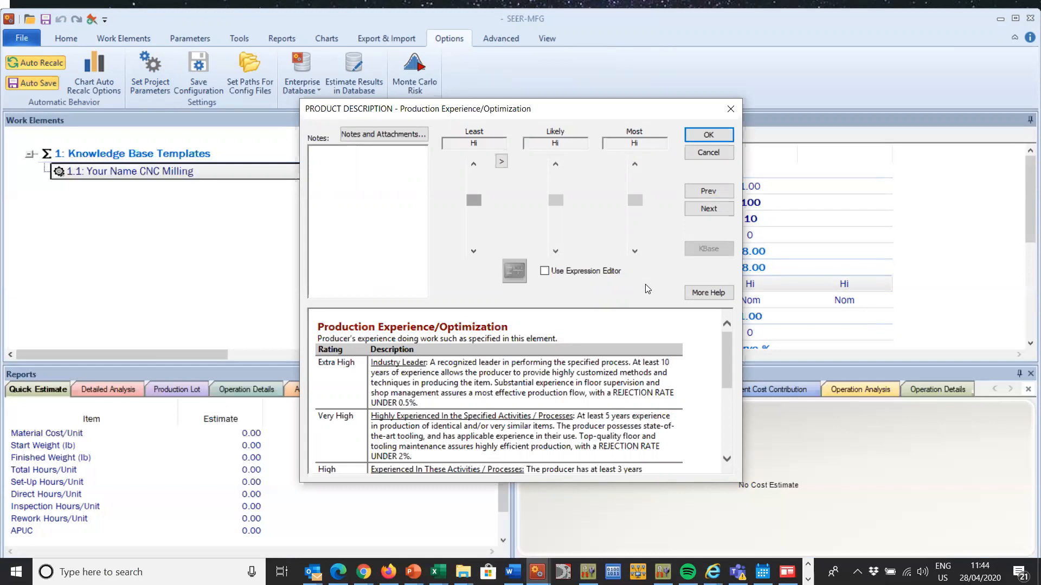
pyautogui.click(556, 188)
pyautogui.click(631, 189)
pyautogui.click(633, 180)
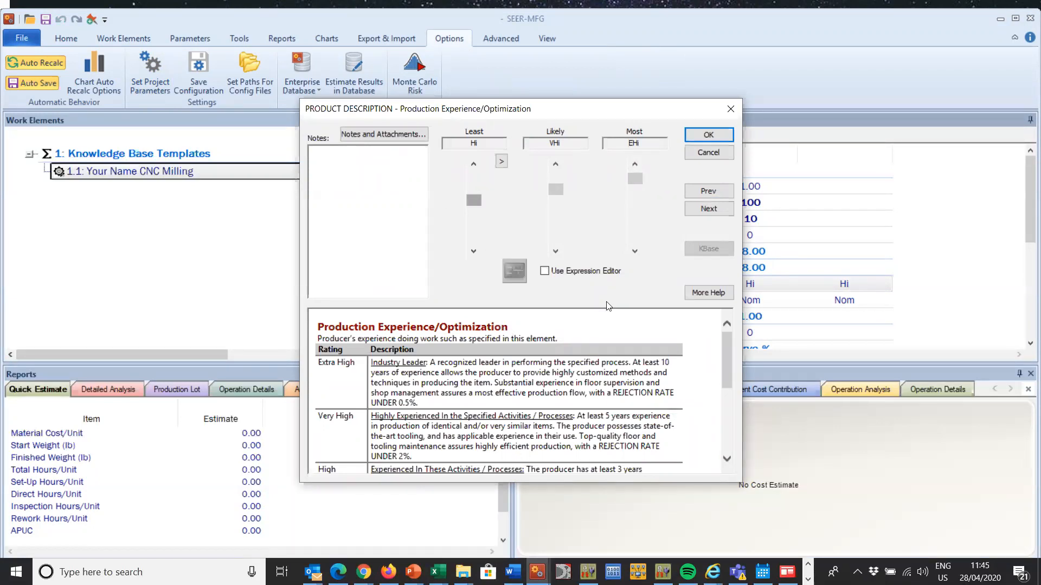
pyautogui.click(708, 135)
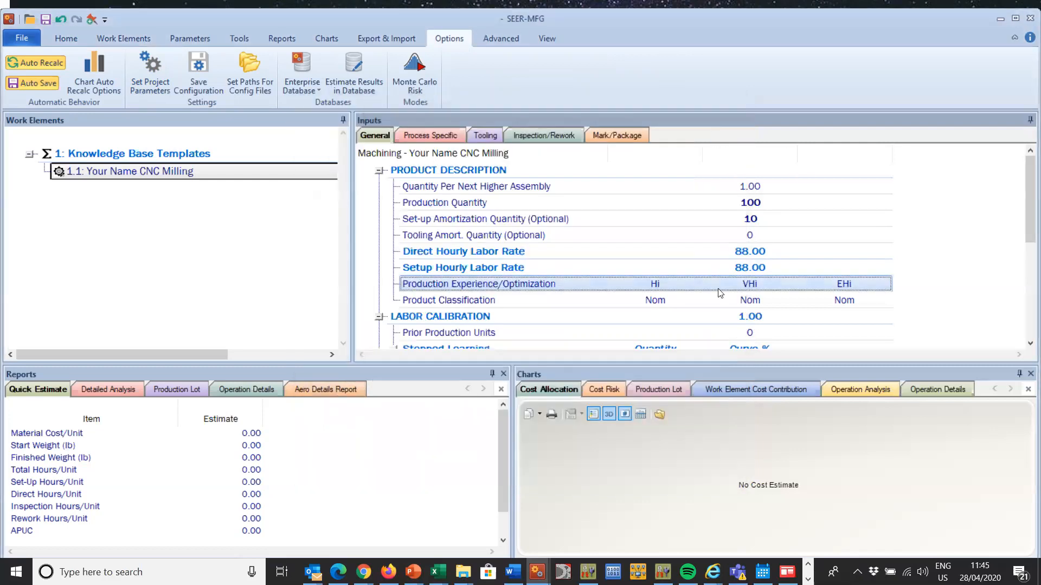
# Step: Review the Product Classification rating definitions, including mass transportation, and rate the parameter Hi for least, likely and most
pyautogui.click(691, 298)
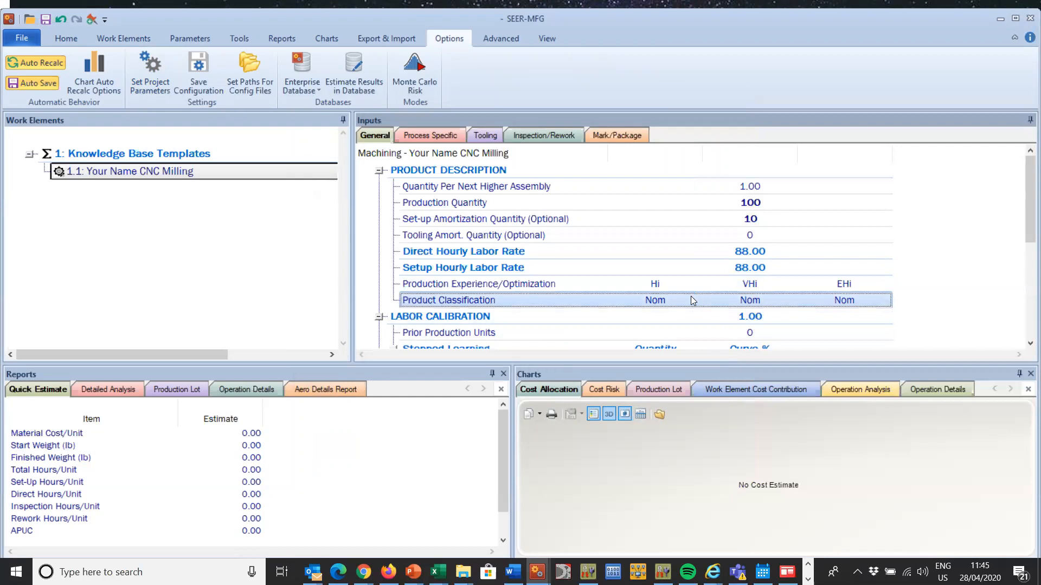
pyautogui.doubleClick(691, 297)
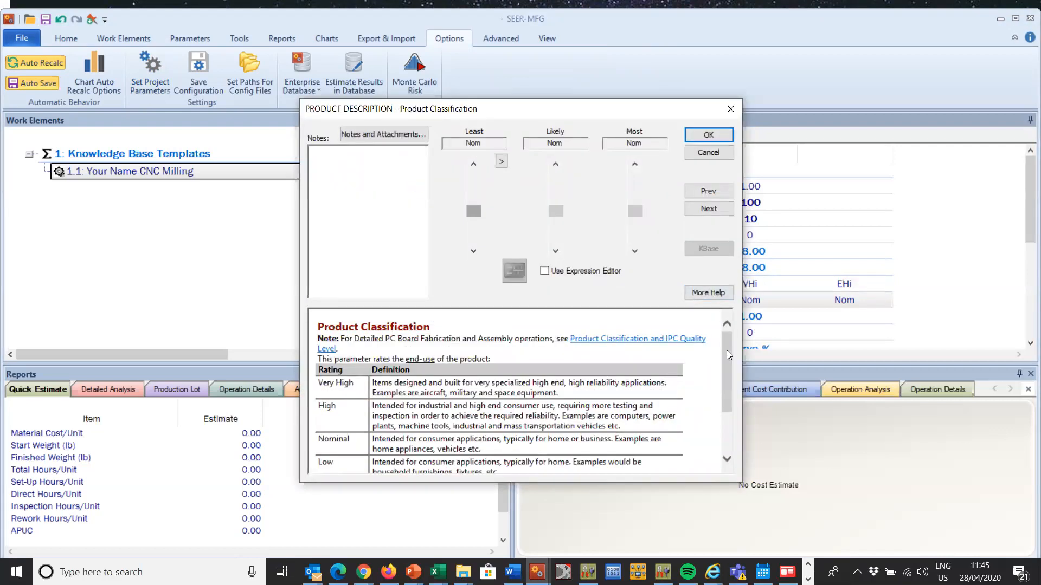
pyautogui.scroll(-2, 727, 352)
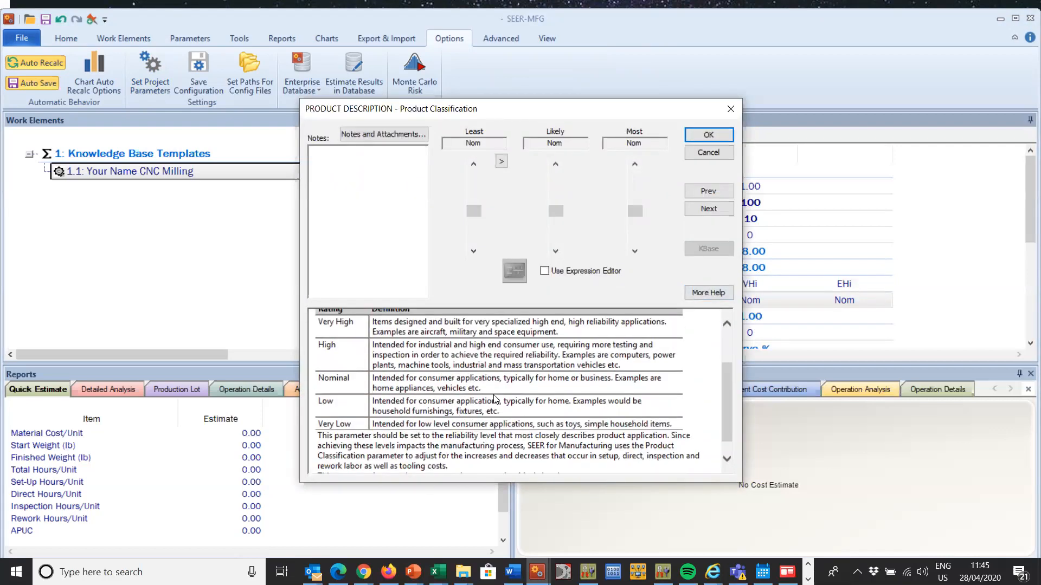
pyautogui.doubleClick(470, 388)
pyautogui.tripleClick(467, 389)
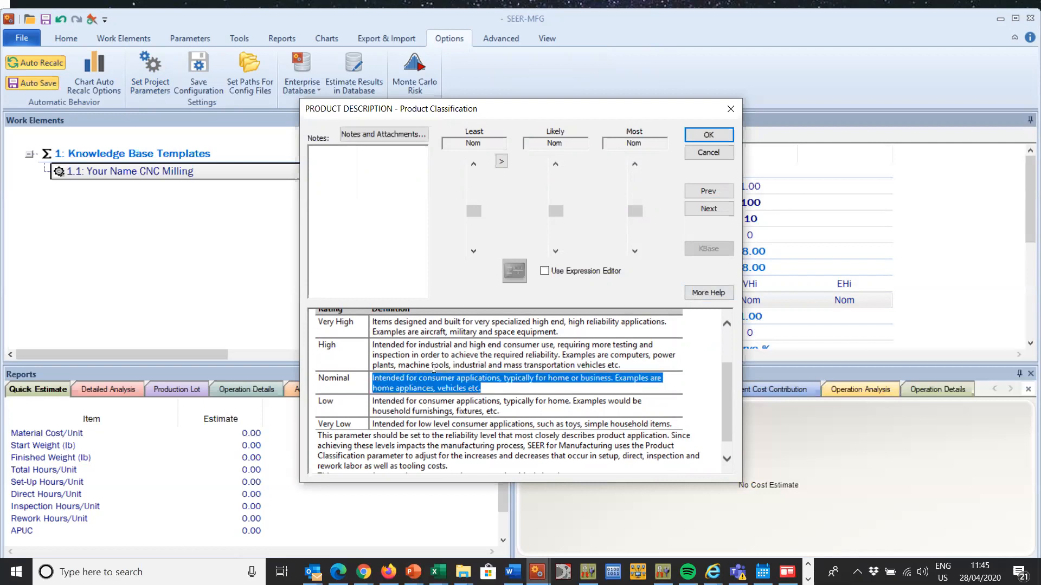
pyautogui.moveTo(622, 367); pyautogui.dragTo(369, 339)
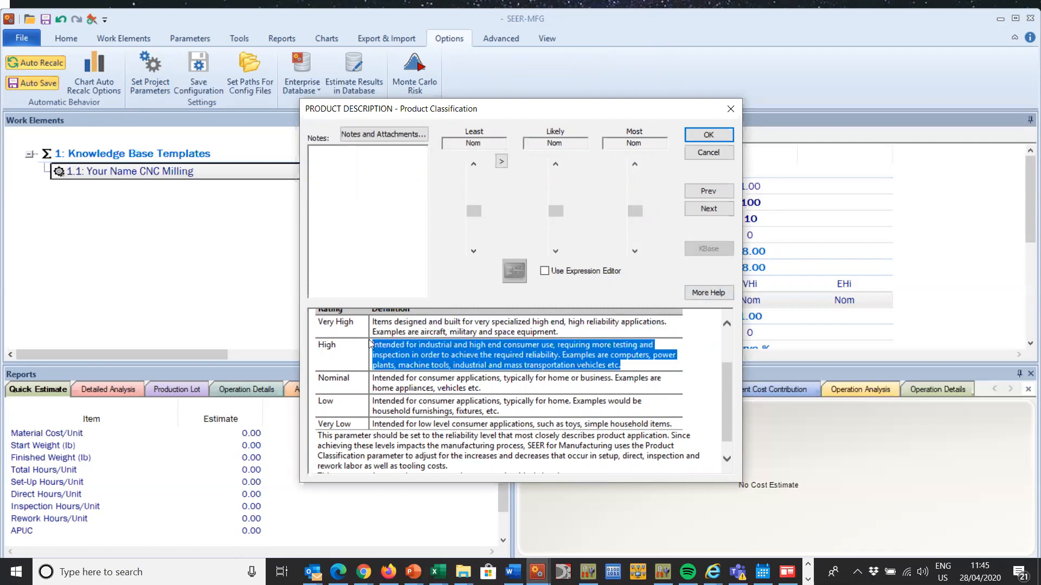
pyautogui.moveTo(561, 332); pyautogui.dragTo(375, 321)
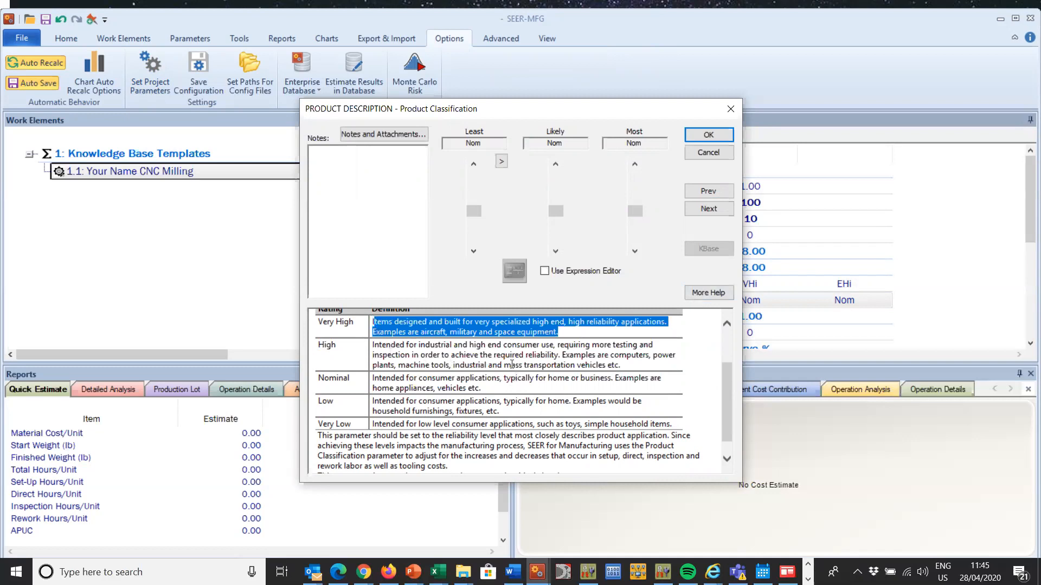
pyautogui.moveTo(504, 365); pyautogui.dragTo(577, 365)
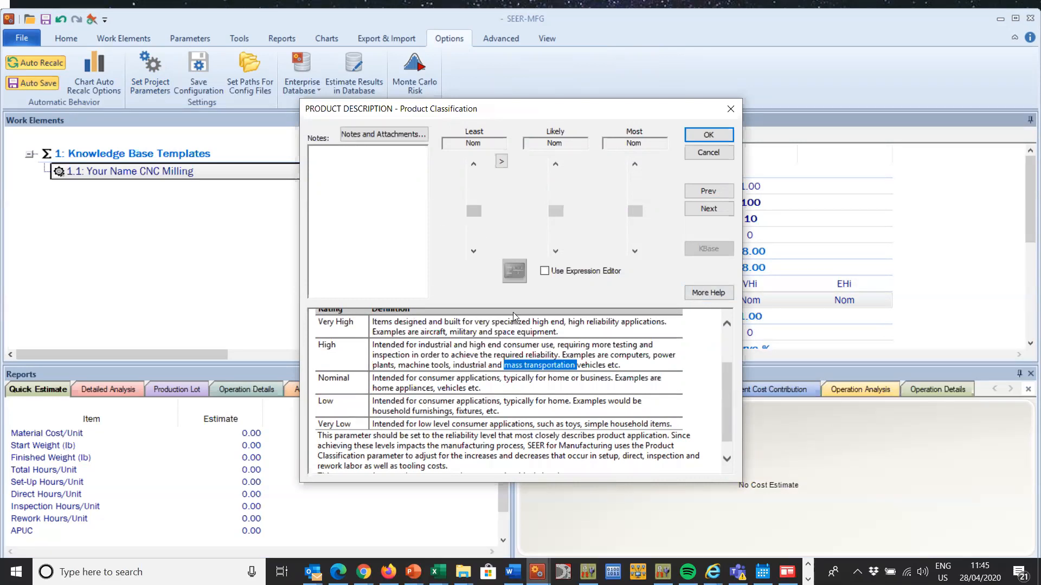
pyautogui.click(474, 192)
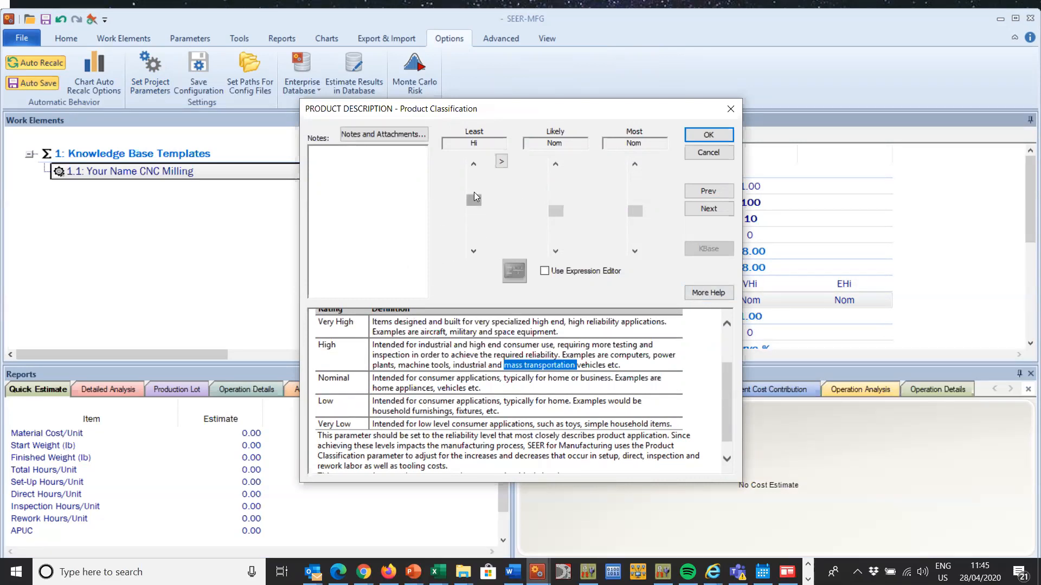
pyautogui.click(500, 163)
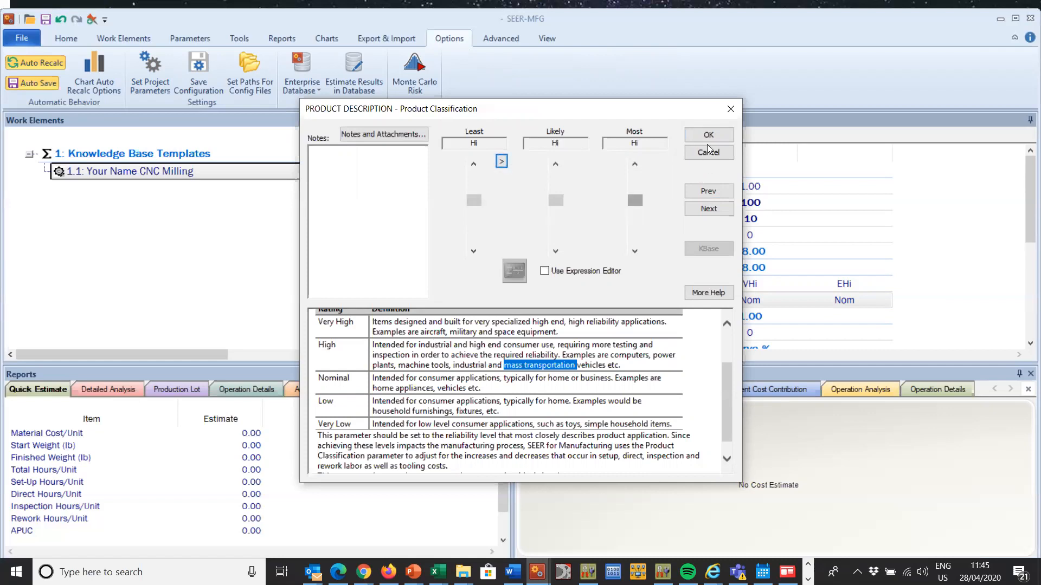
# Step: Add the note "Mass Transportation" to the Product Classification parameter and accept its settings
pyautogui.click(312, 168)
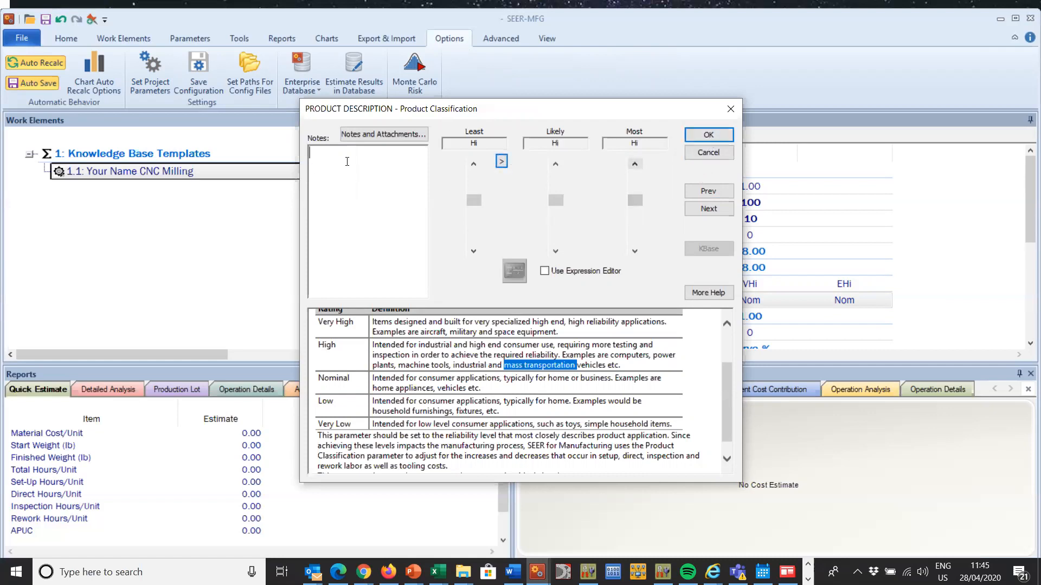
pyautogui.write('Mass Transportation')
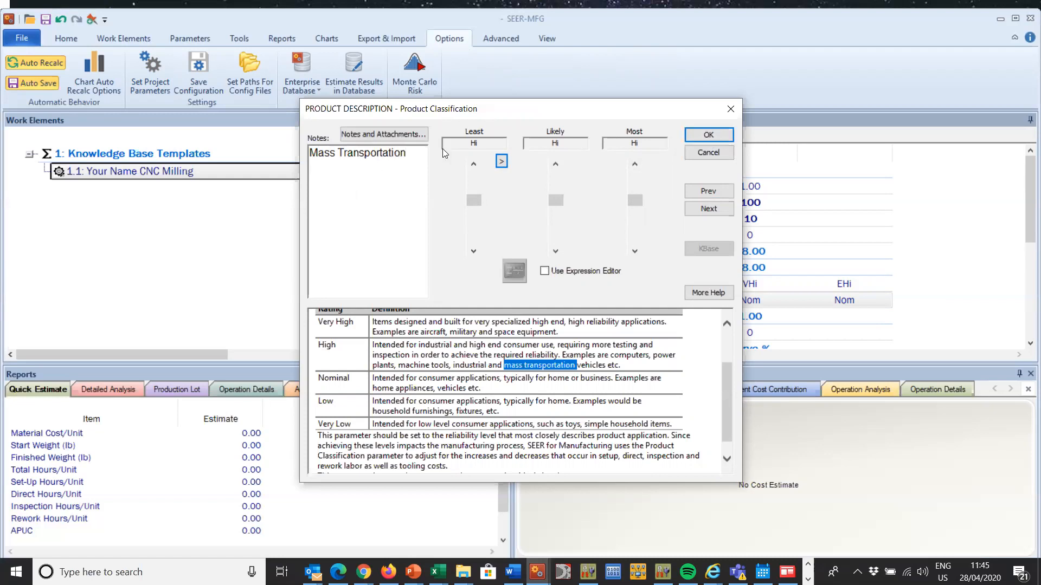
pyautogui.click(710, 133)
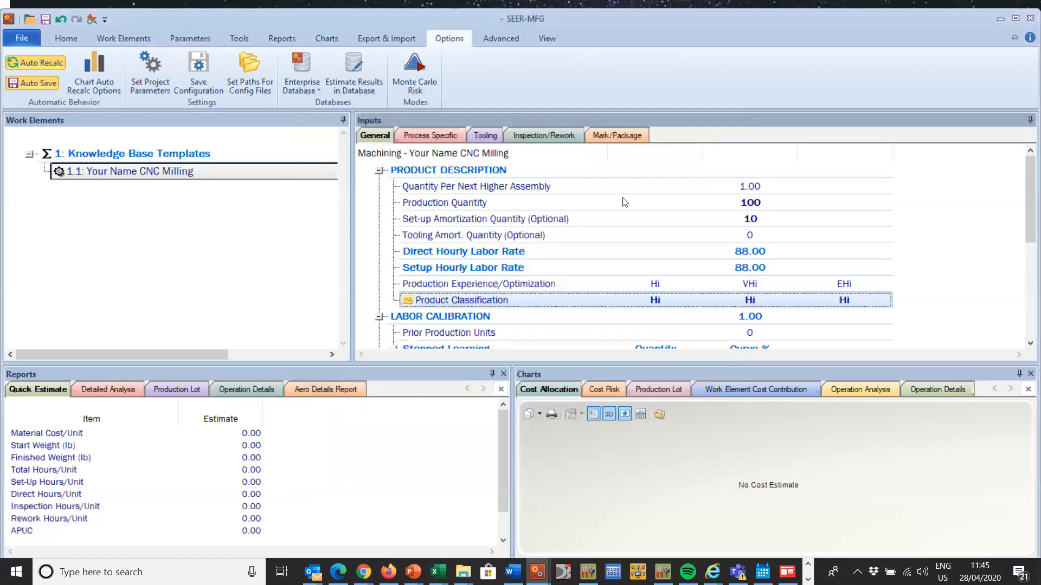
# Step: Enlarge the inputs area slightly and set the milling element's Labor Calibration to 1.2
pyautogui.click(642, 317)
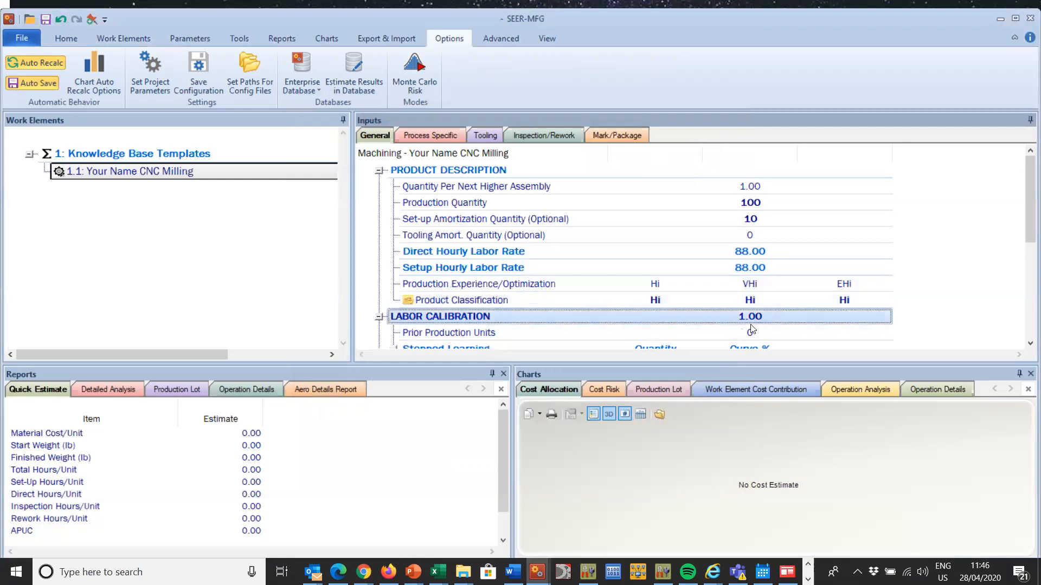
pyautogui.moveTo(842, 363); pyautogui.dragTo(847, 382)
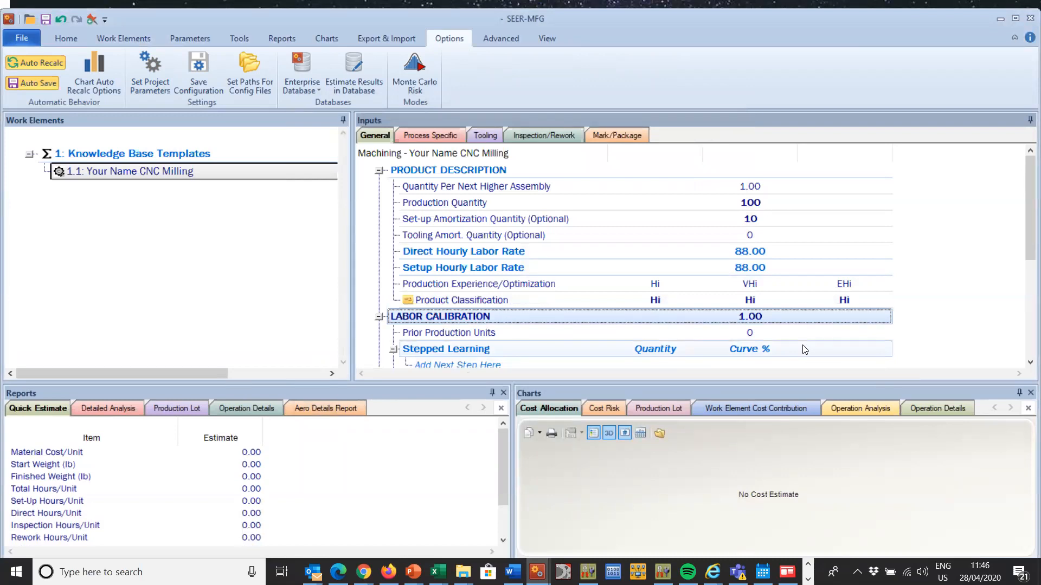
pyautogui.doubleClick(771, 317)
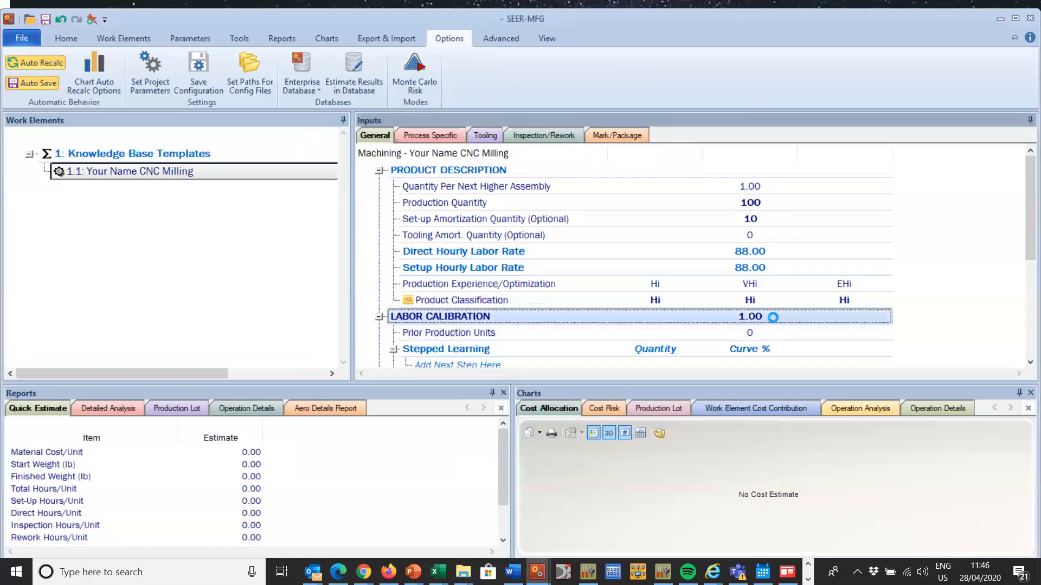
pyautogui.click(573, 143)
pyautogui.press('BackSpace')
pyautogui.press('BackSpace')
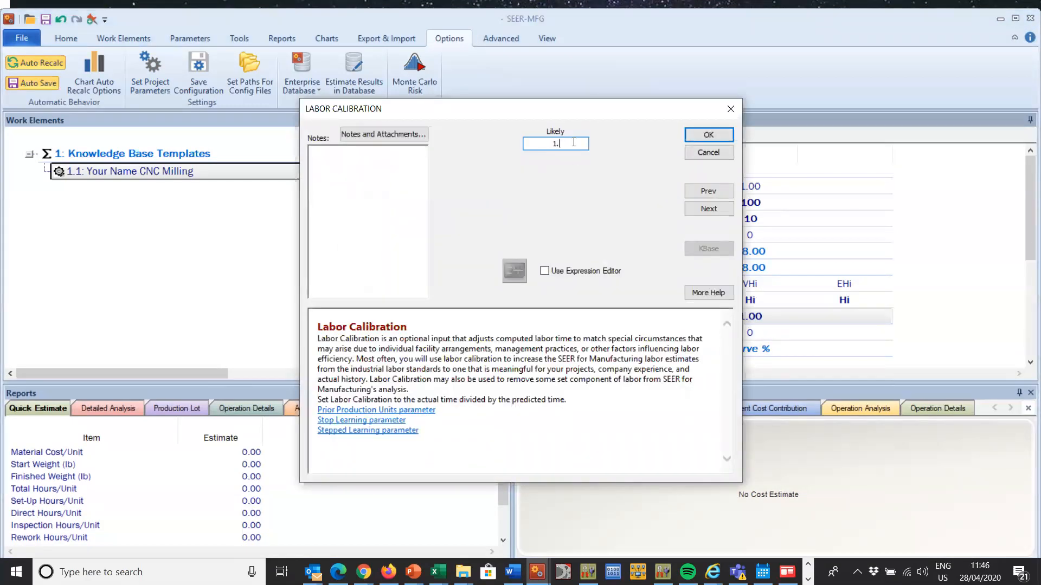
pyautogui.write('2')
pyautogui.click(710, 133)
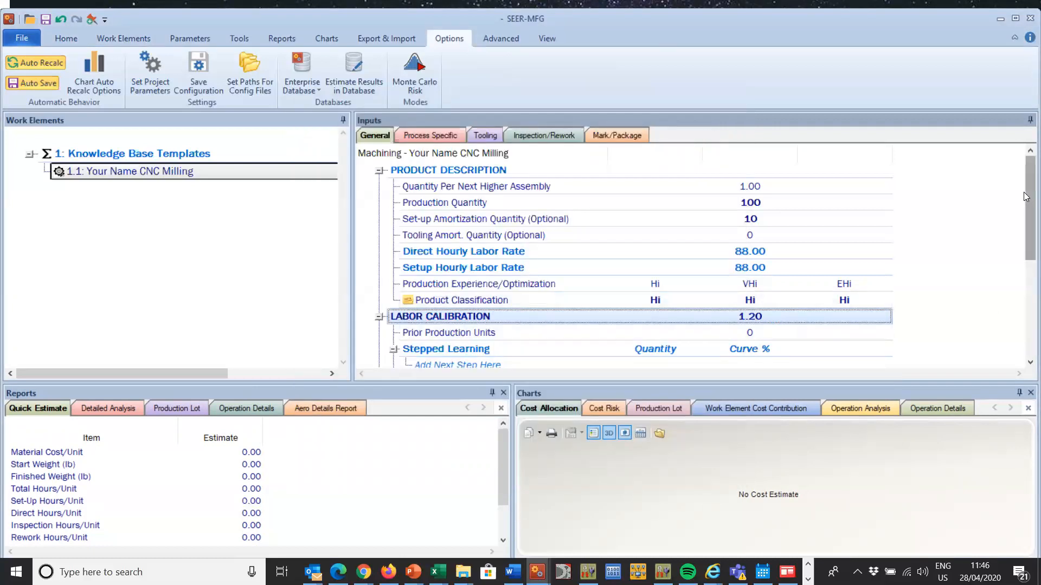
# Step: Add a first Stepped Learning step with a quantity of 10 and a 90% learning curve
pyautogui.scroll(-3, 1024, 217)
pyautogui.scroll(3, 1023, 205)
pyautogui.scroll(-1, 1024, 186)
pyautogui.scroll(1, 1024, 187)
pyautogui.scroll(-4, 1028, 226)
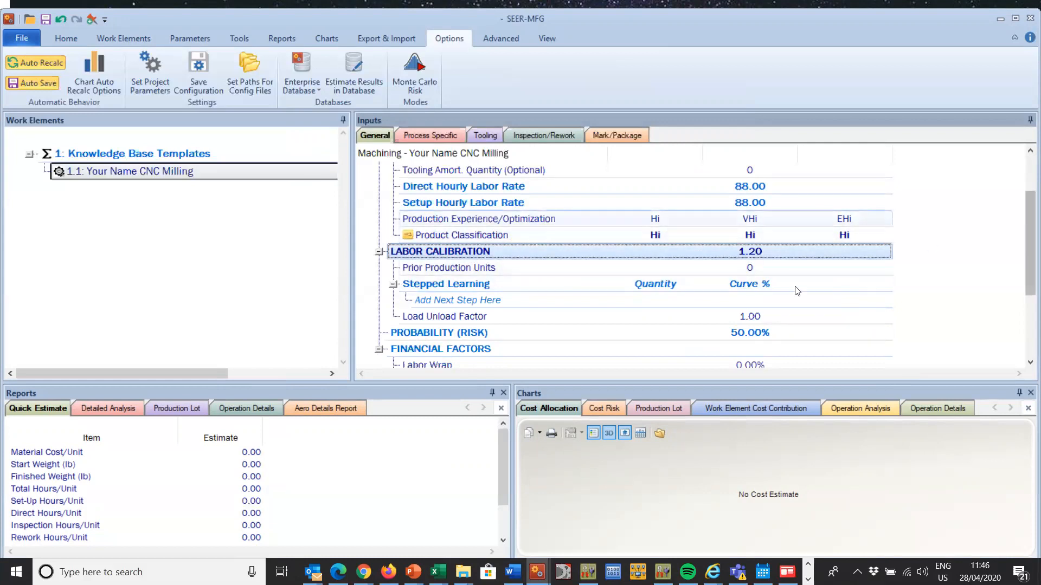
pyautogui.click(608, 300)
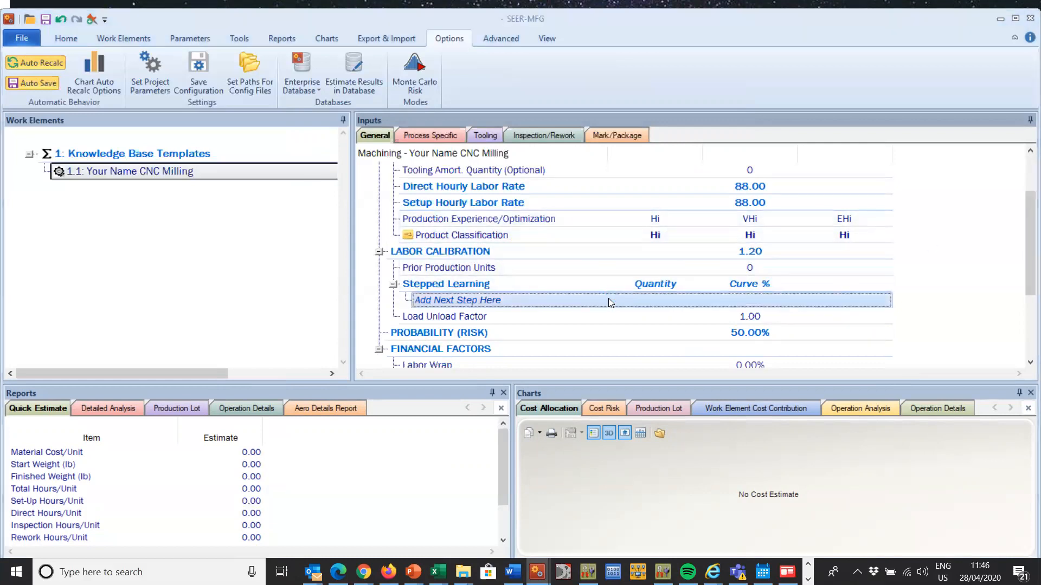
pyautogui.doubleClick(608, 300)
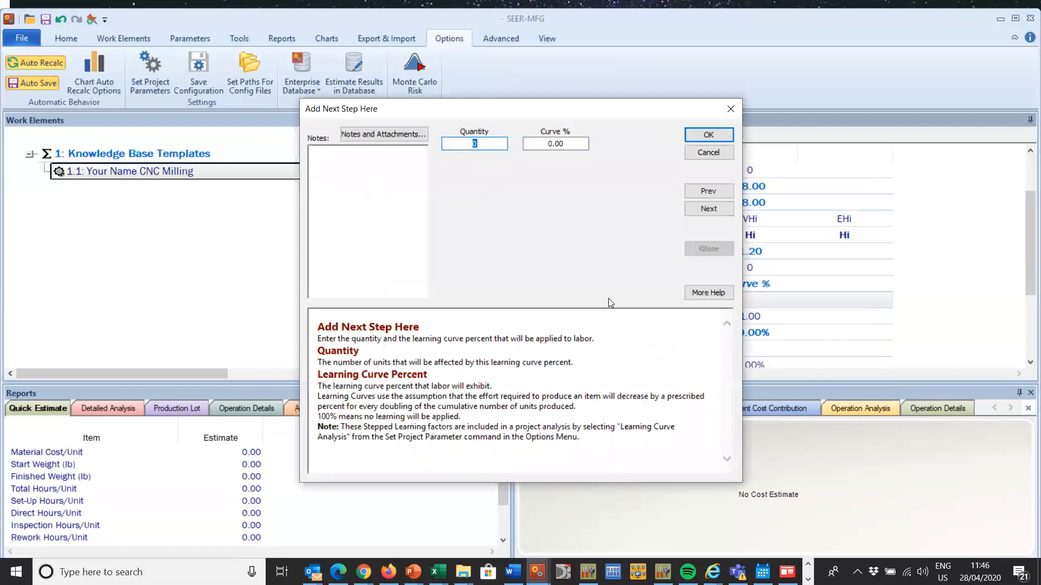
pyautogui.write('10')
pyautogui.press('Tab')
pyautogui.write('90')
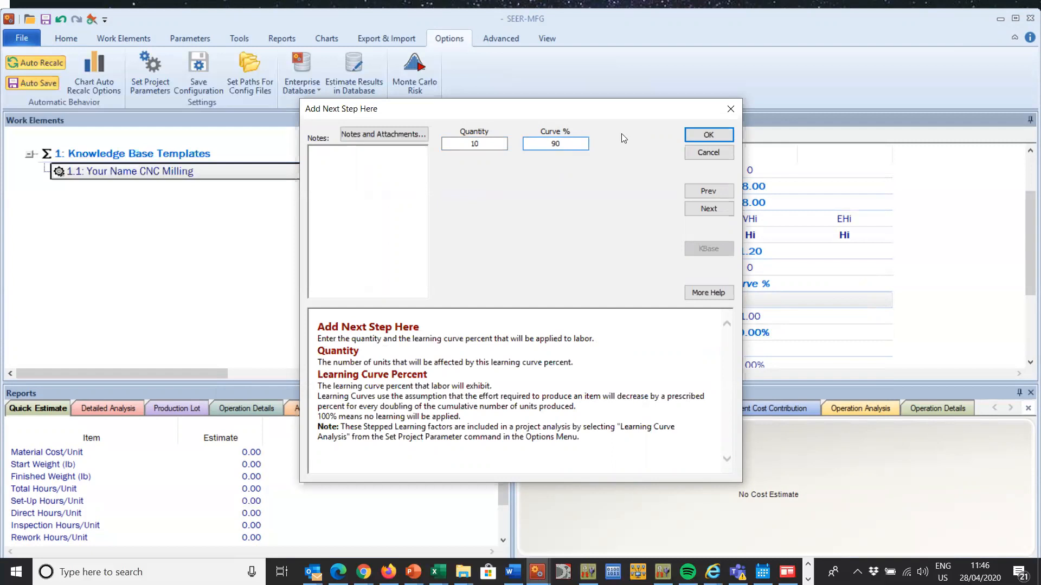
pyautogui.click(689, 137)
# Step: Add a second Stepped Learning step with a quantity of 10 and a 93% learning curve
pyautogui.click(635, 317)
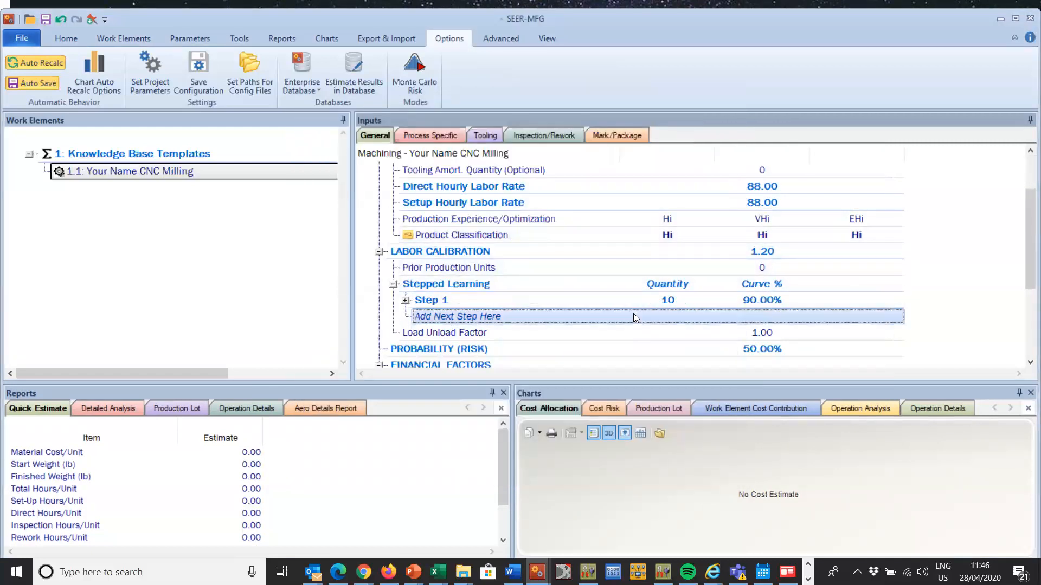
pyautogui.doubleClick(633, 314)
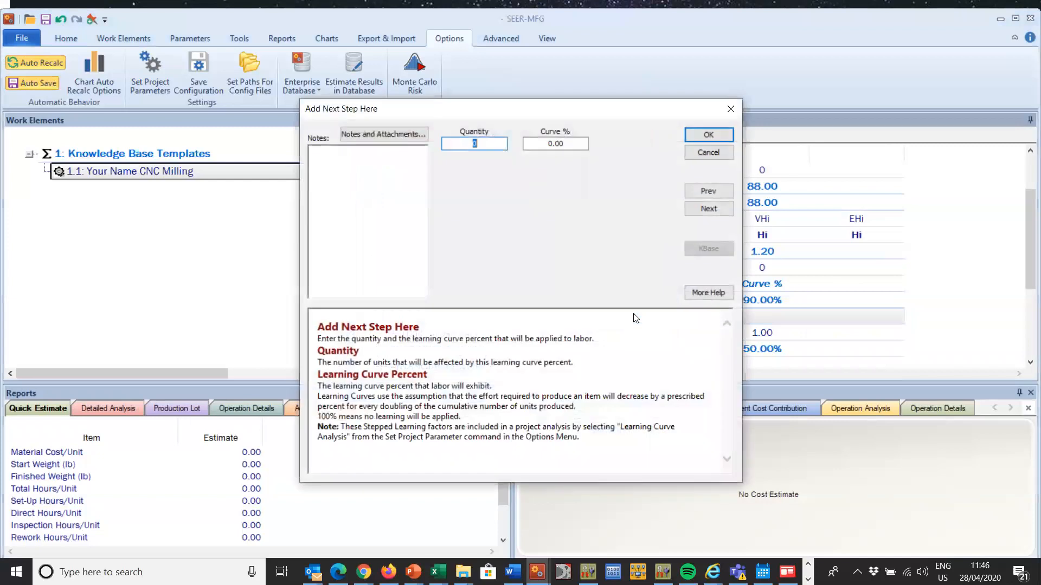
pyautogui.write('10')
pyautogui.moveTo(528, 145); pyautogui.dragTo(618, 153)
pyautogui.write('93')
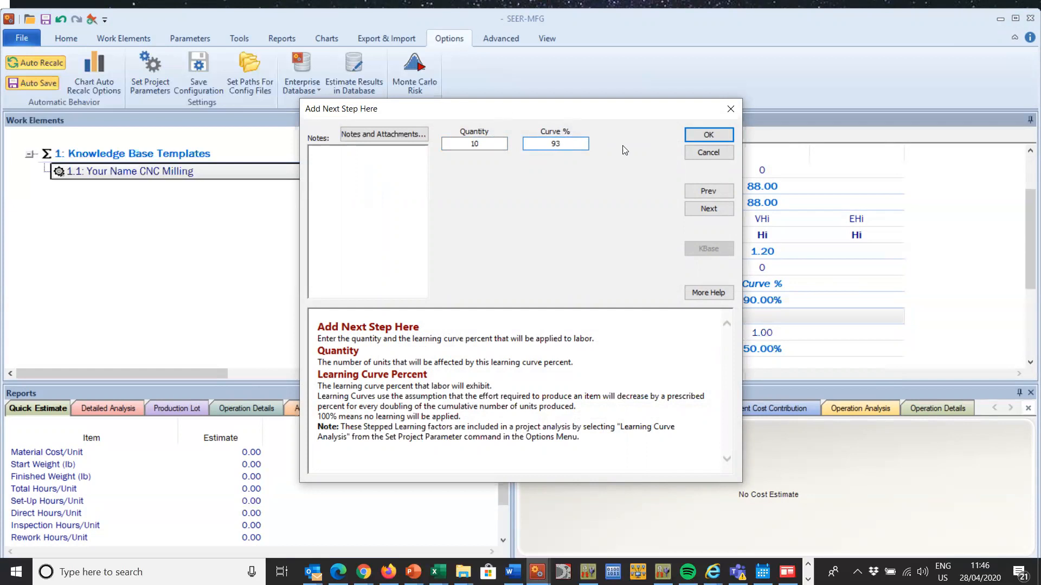
pyautogui.click(708, 135)
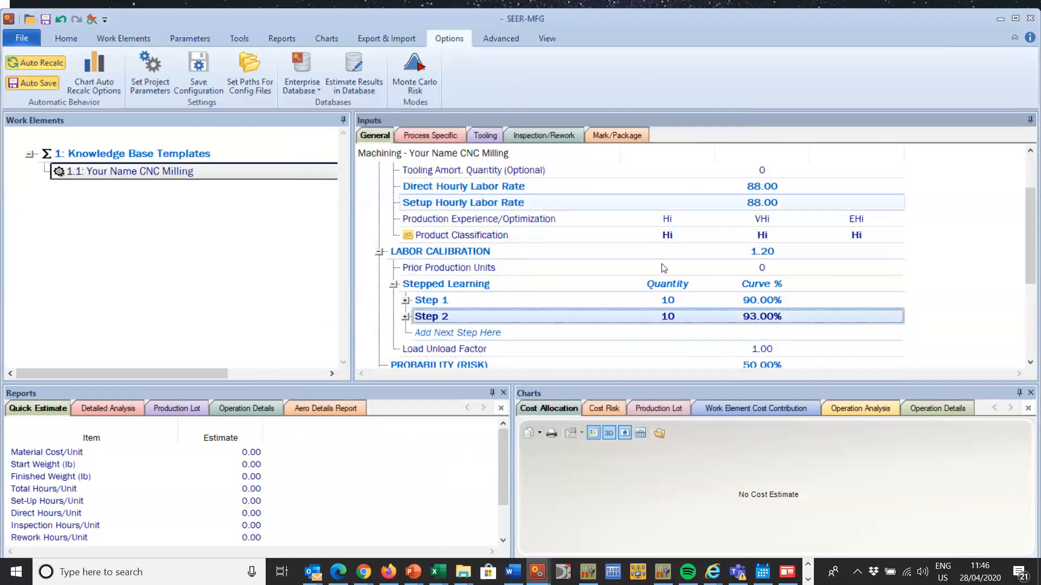
# Step: Add a third Stepped Learning step with a quantity of 30 and a 94% learning curve
pyautogui.doubleClick(621, 332)
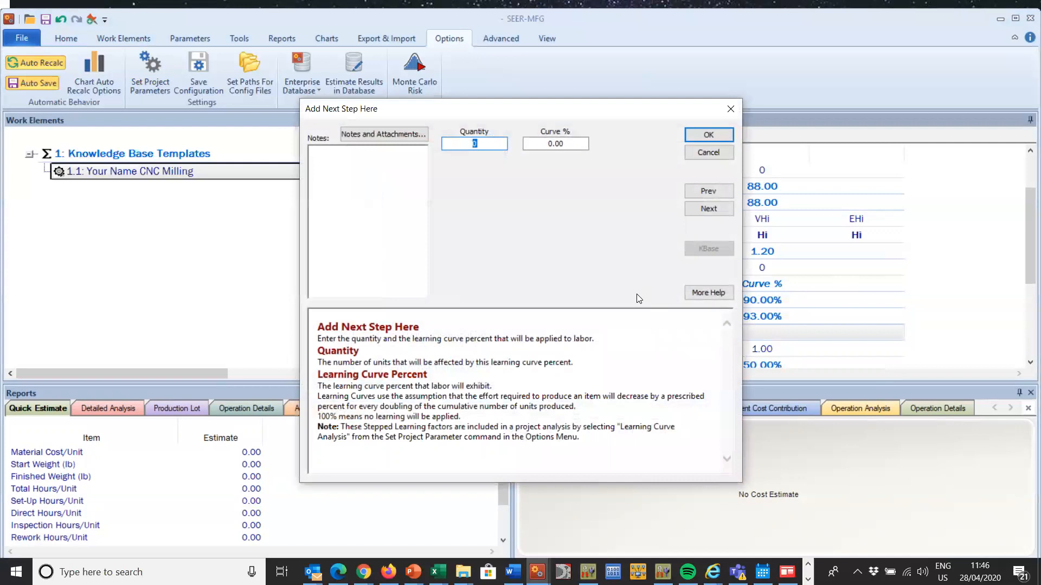
pyautogui.write('30')
pyautogui.press('Tab')
pyautogui.write('94')
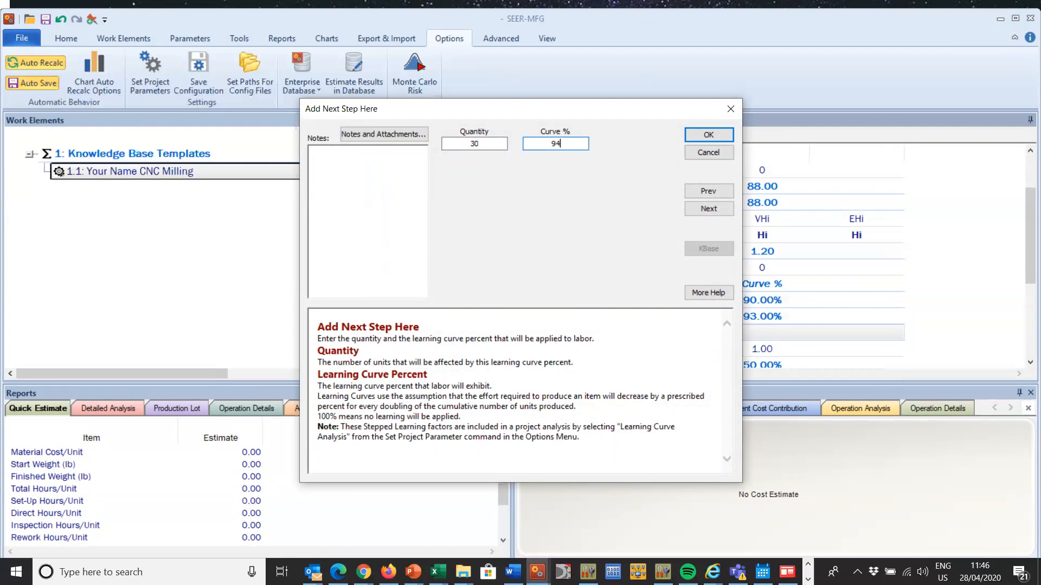
pyautogui.click(695, 134)
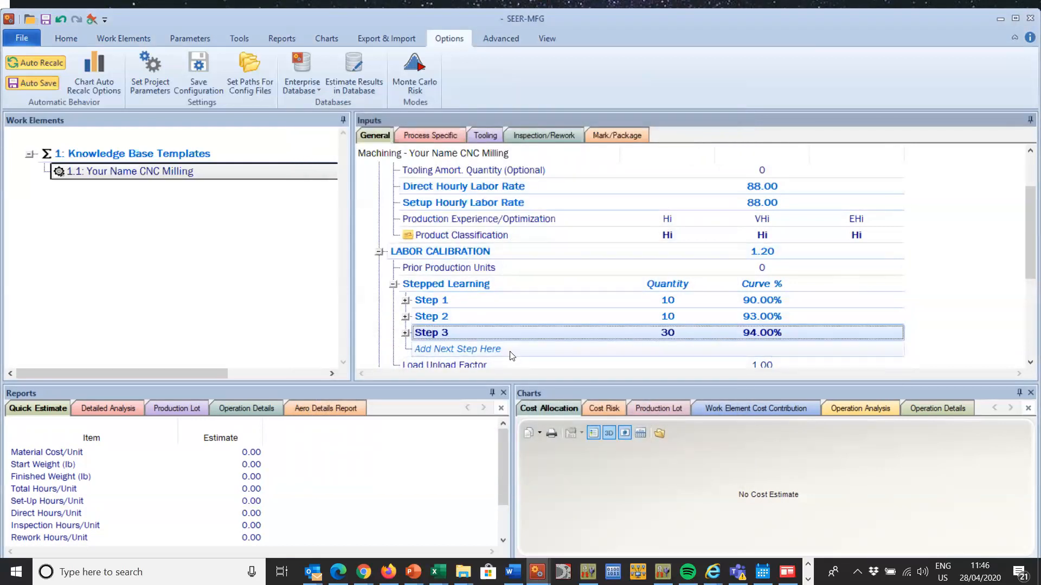
# Step: Add a fourth Stepped Learning step with a quantity of 50 and a 95% learning curve
pyautogui.doubleClick(511, 350)
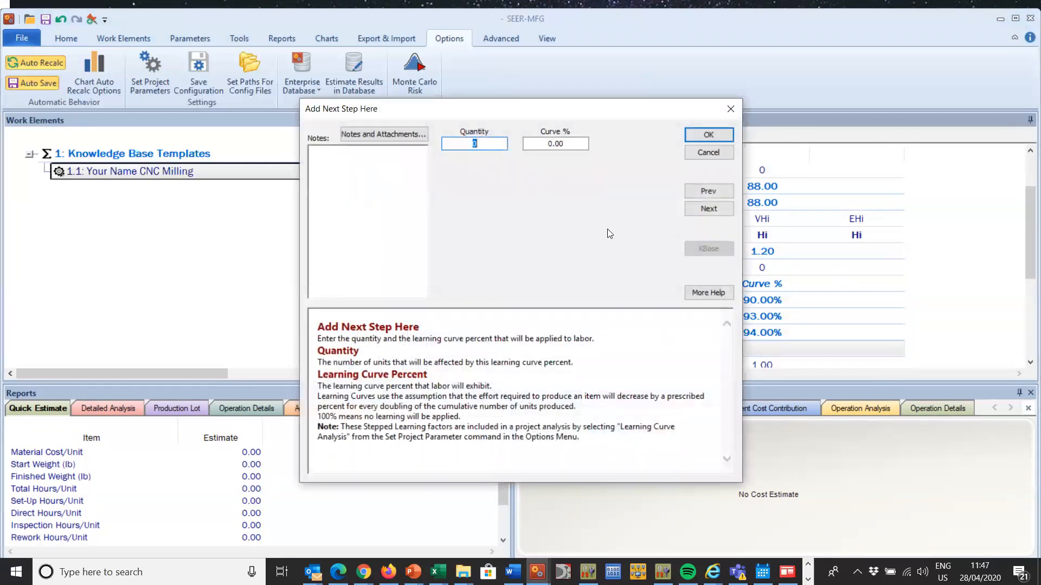
pyautogui.write('50')
pyautogui.press('Tab')
pyautogui.write('95')
pyautogui.click(704, 137)
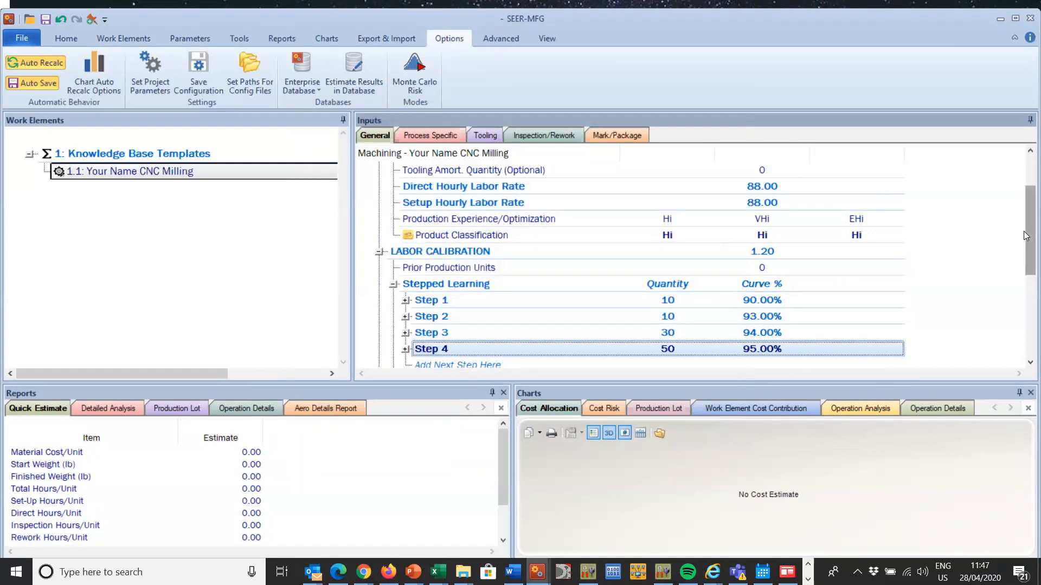
# Step: Tag the Production Quantity parameter under Product Description with the colour green
pyautogui.moveTo(1025, 229); pyautogui.dragTo(1026, 170)
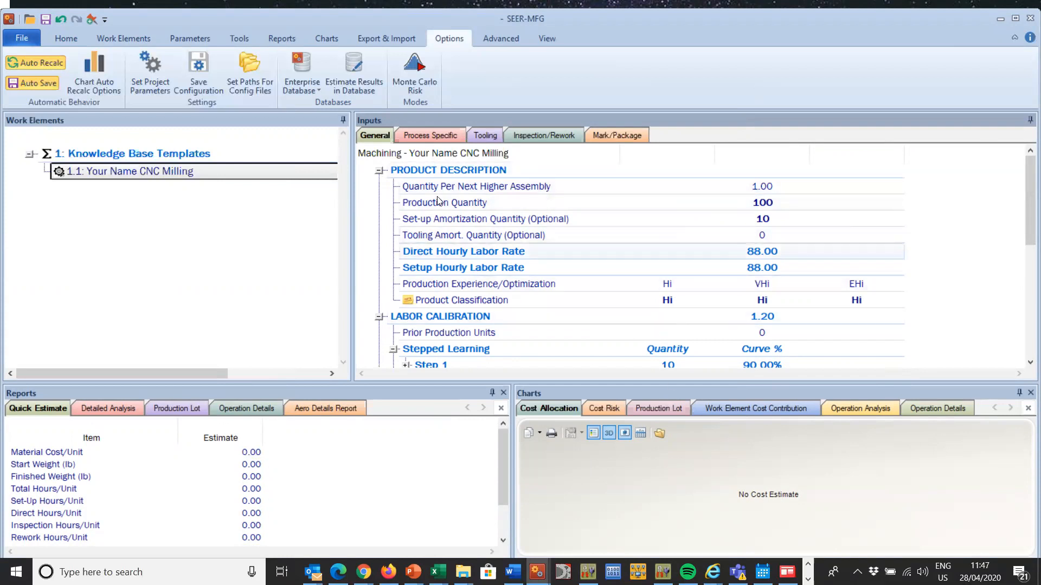
pyautogui.moveTo(1030, 190); pyautogui.dragTo(1018, 150)
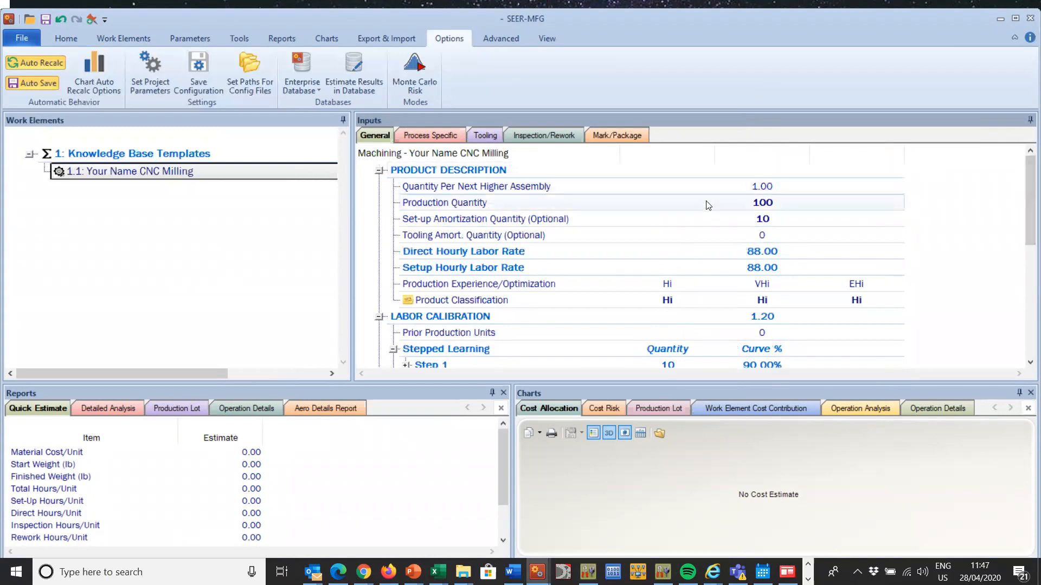
pyautogui.click(672, 200)
pyautogui.rightClick(677, 202)
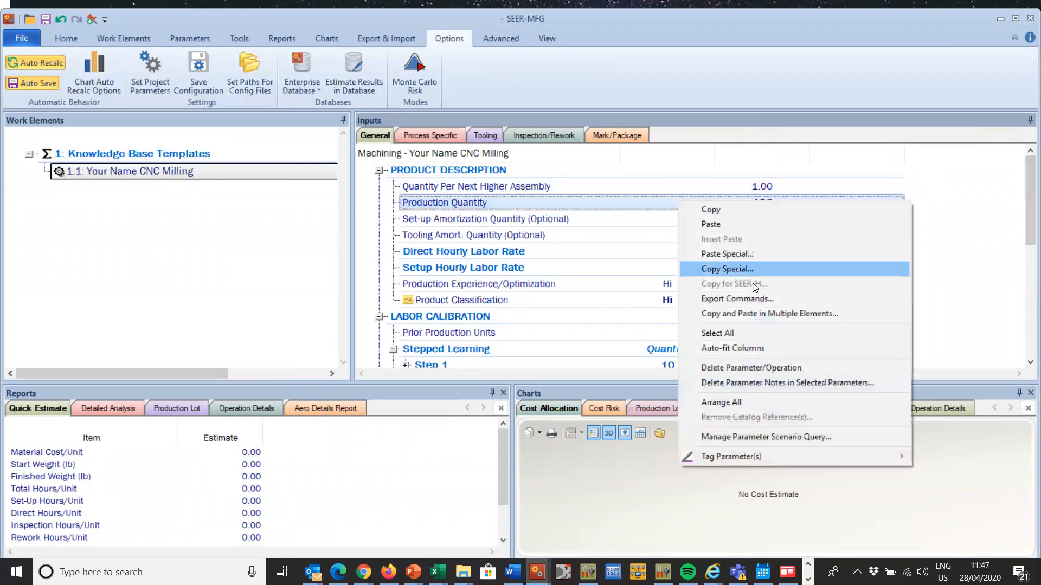
pyautogui.moveTo(895, 457)
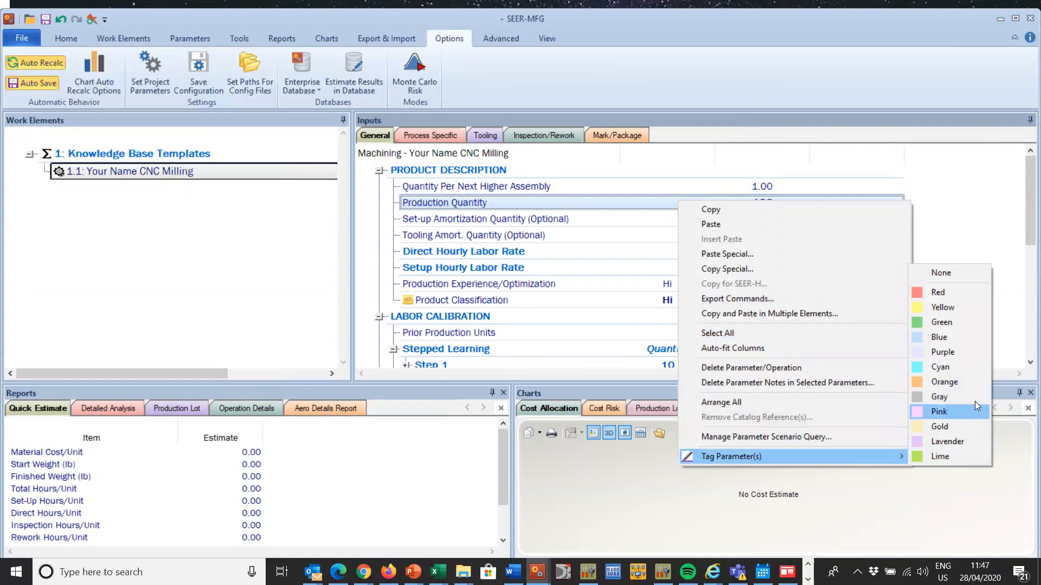
pyautogui.click(938, 323)
pyautogui.click(804, 273)
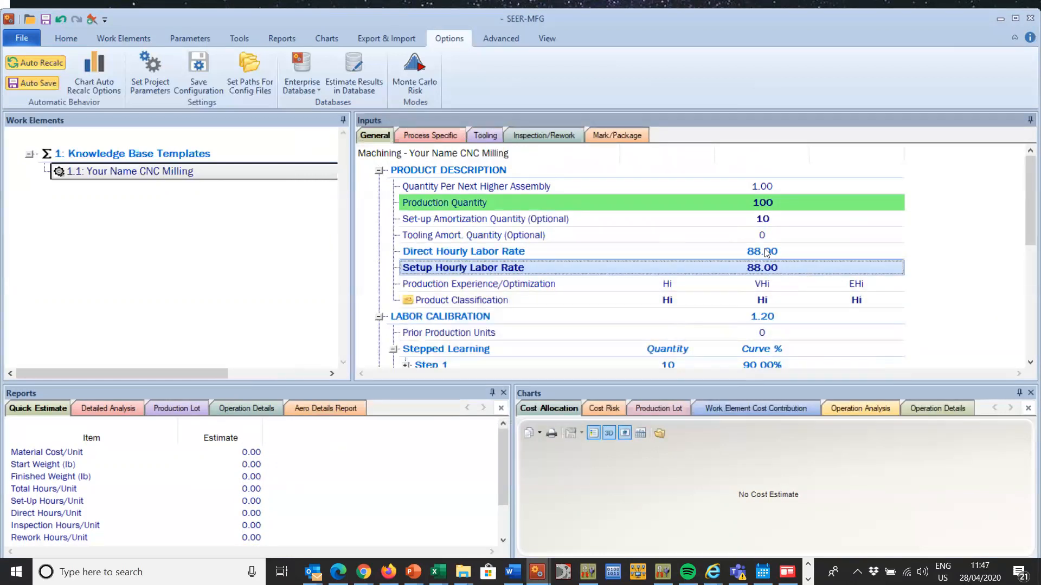
# Step: Tag the Set-up Amortization Quantity parameter under Product Description with the colour green
pyautogui.click(699, 201)
pyautogui.click(697, 213)
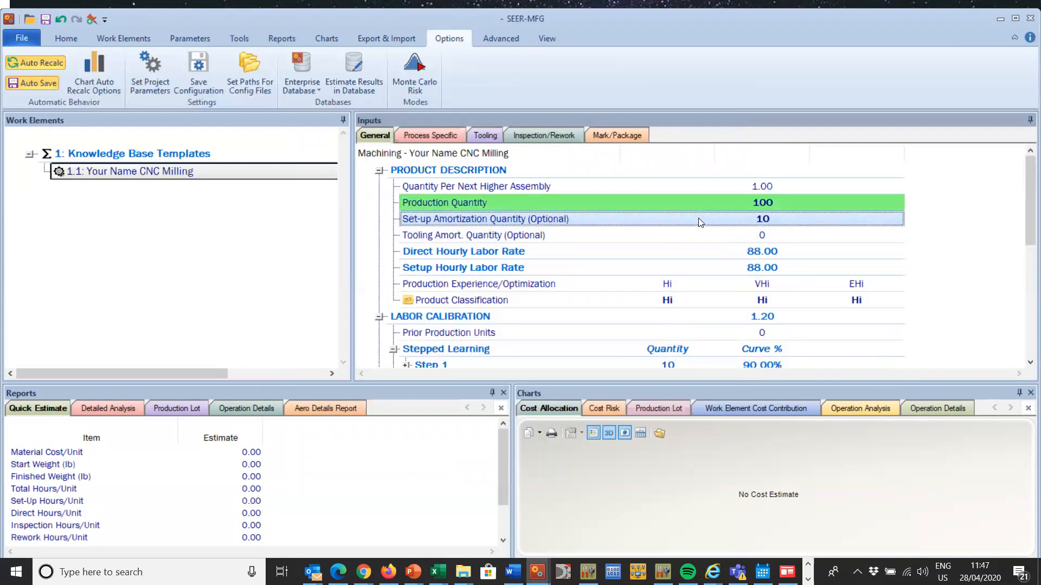
pyautogui.rightClick(698, 217)
pyautogui.moveTo(821, 473)
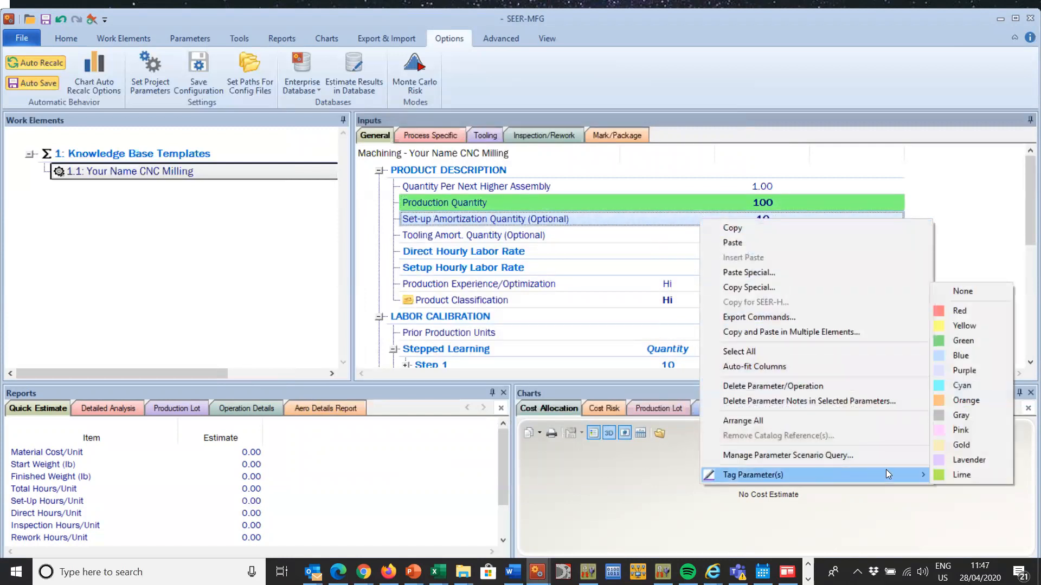
pyautogui.click(966, 340)
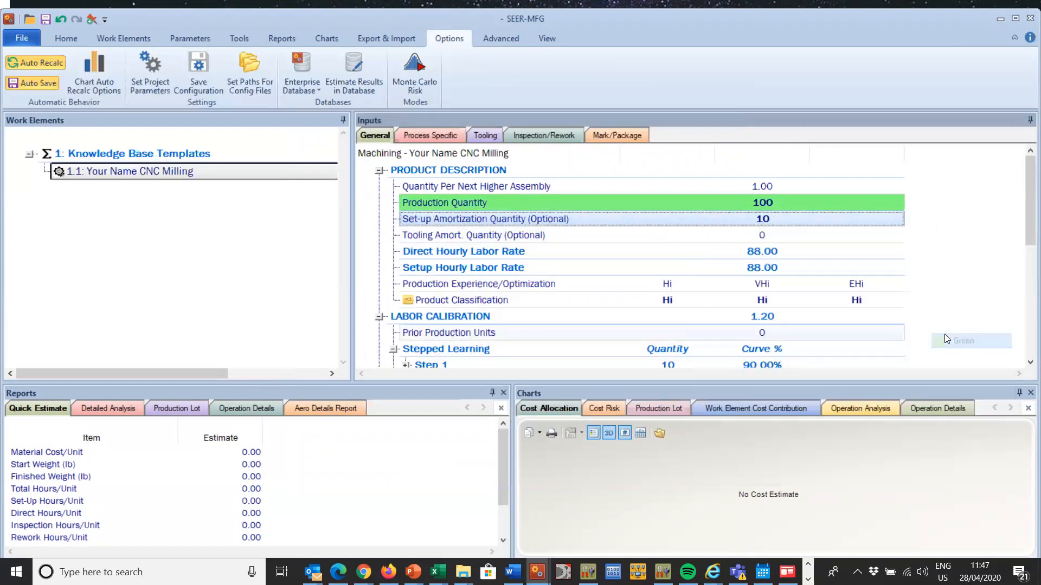
pyautogui.click(679, 267)
pyautogui.click(791, 187)
pyautogui.click(793, 221)
pyautogui.click(796, 198)
pyautogui.click(795, 223)
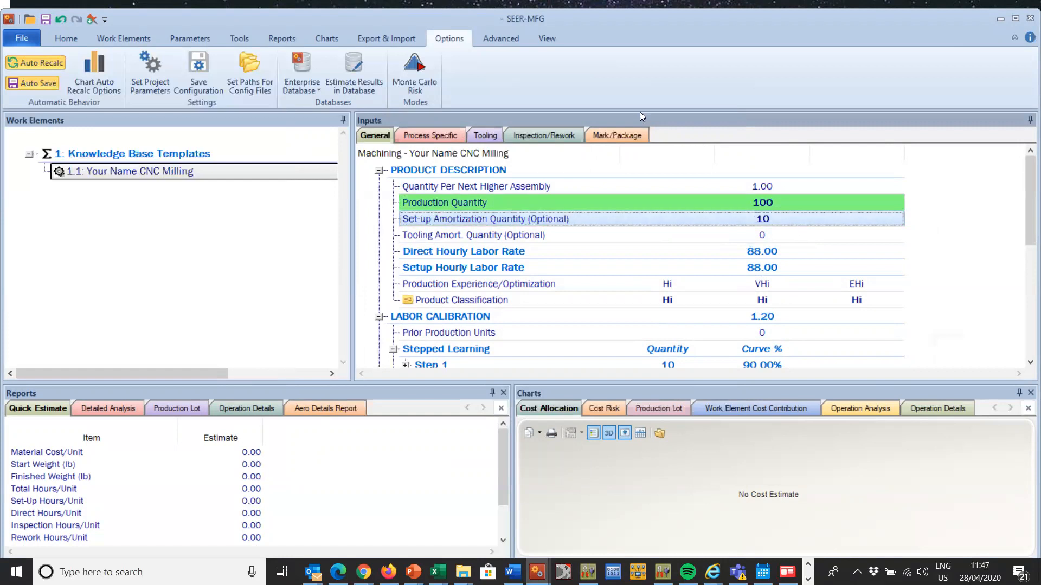
# Step: Set the process-specific Set-up Complexity under Manufacturing Description to Nom for least, likely and most
pyautogui.click(429, 134)
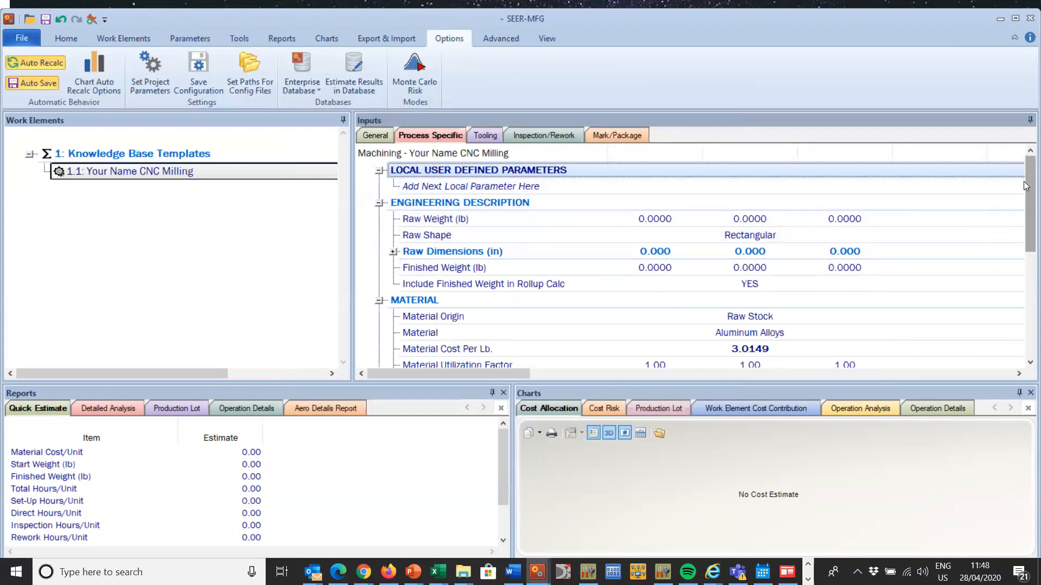
pyautogui.moveTo(1025, 185); pyautogui.dragTo(1023, 291)
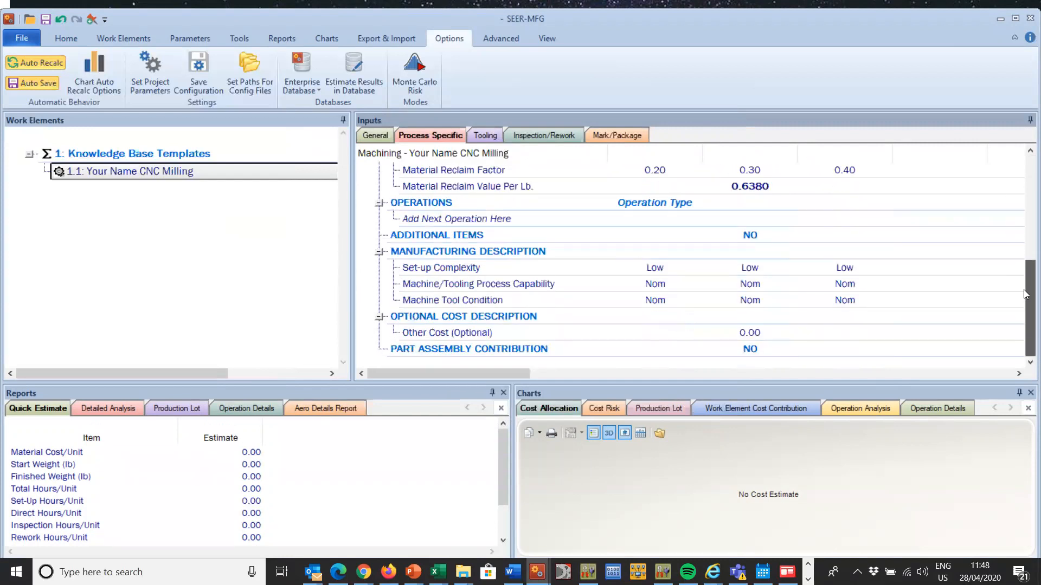
pyautogui.doubleClick(656, 267)
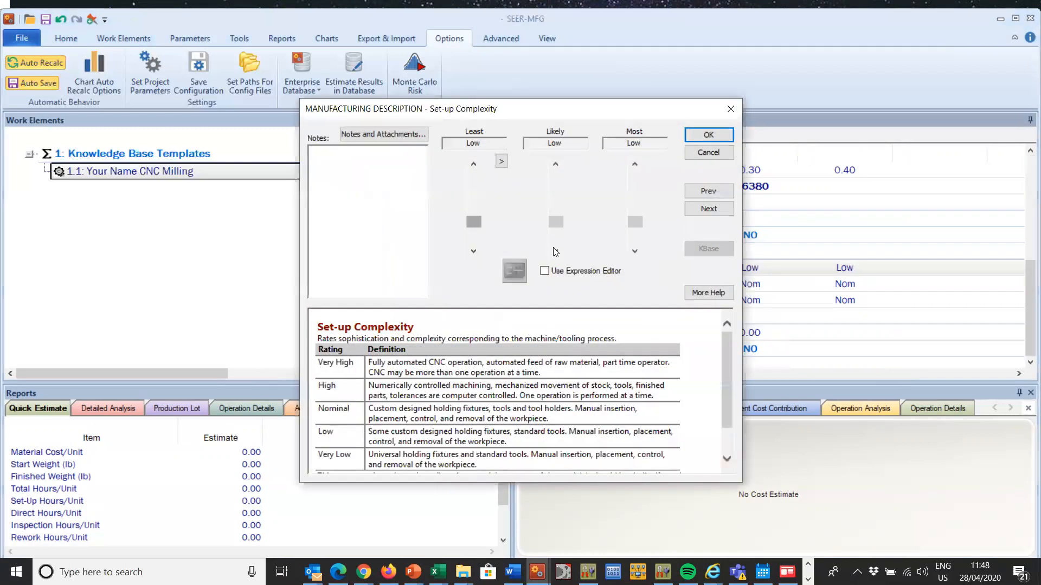
pyautogui.click(501, 162)
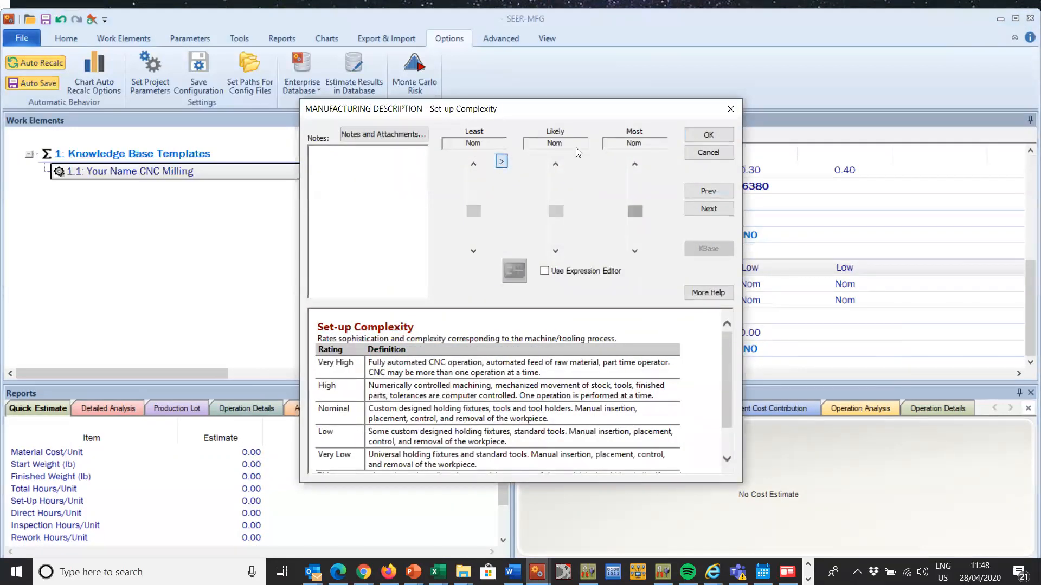
pyautogui.click(708, 135)
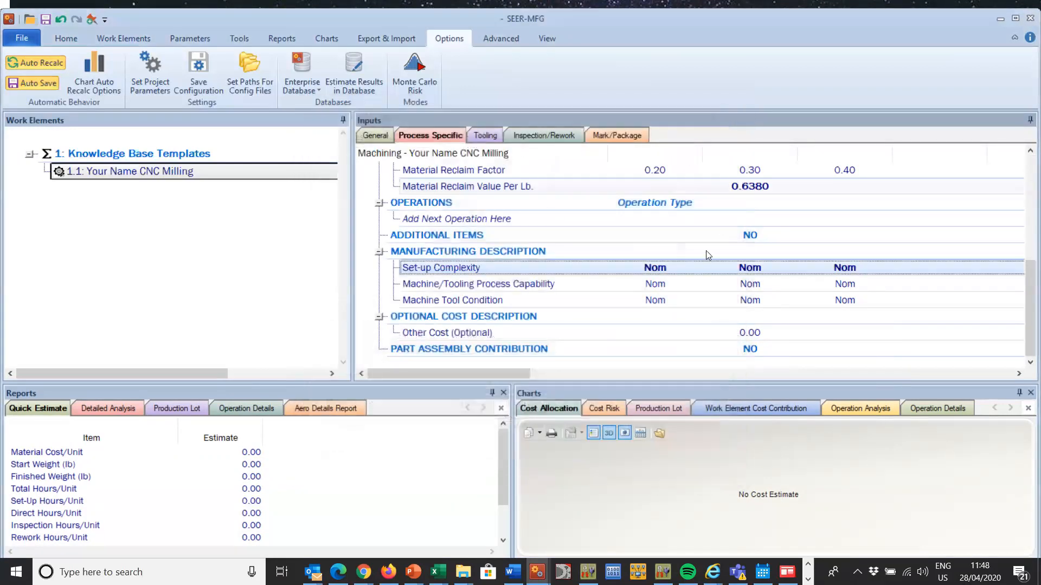
# Step: Set Machine/Tooling Process Capability under Manufacturing Description to Hi for least, likely and most
pyautogui.doubleClick(639, 283)
pyautogui.click(478, 195)
pyautogui.click(501, 162)
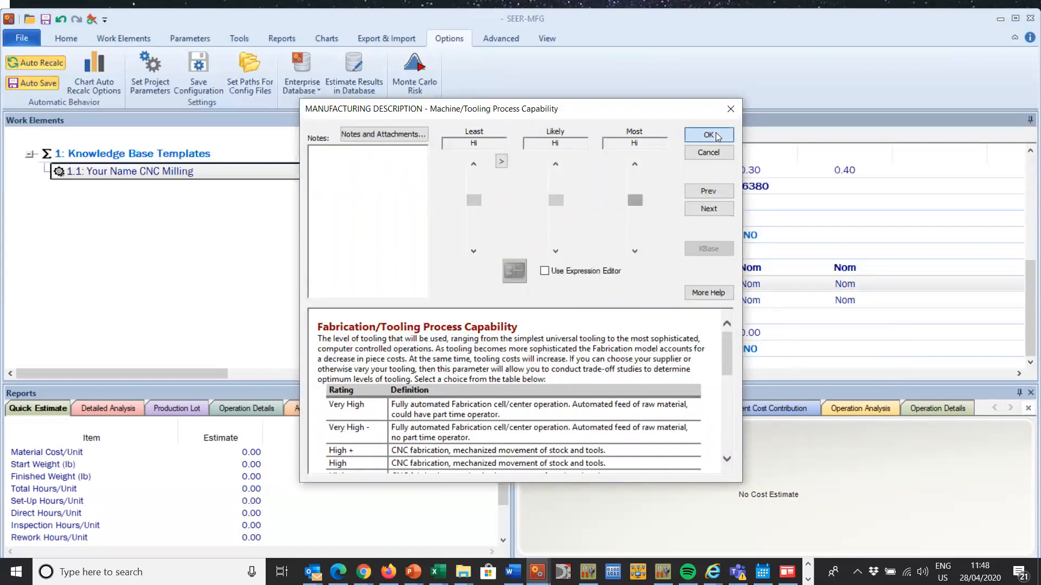
pyautogui.click(716, 132)
# Step: Set Machine Tool Condition under Manufacturing Description to Hi for least, likely and most
pyautogui.click(666, 299)
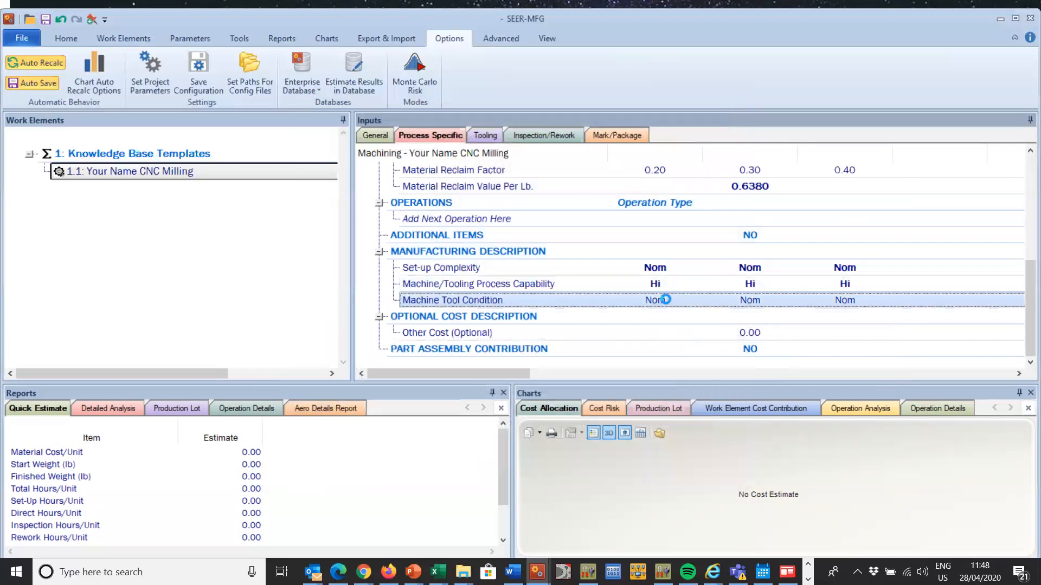
pyautogui.click(477, 192)
pyautogui.click(501, 162)
pyautogui.click(708, 134)
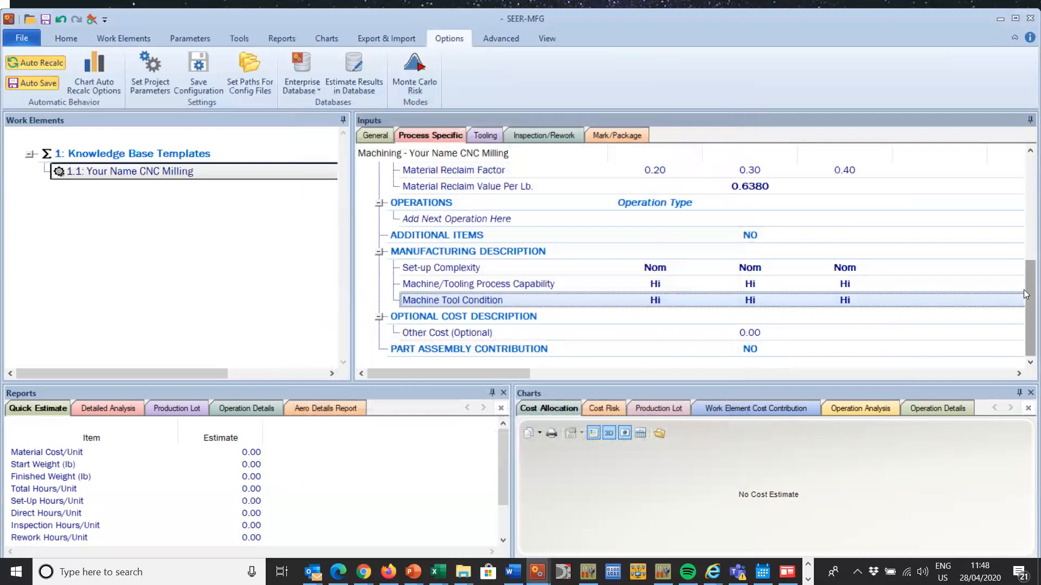
# Step: In the tooling inputs, change the default tool's type to MCM - (Machine Part) and describe it as MCM
pyautogui.moveTo(1025, 305); pyautogui.dragTo(1026, 194)
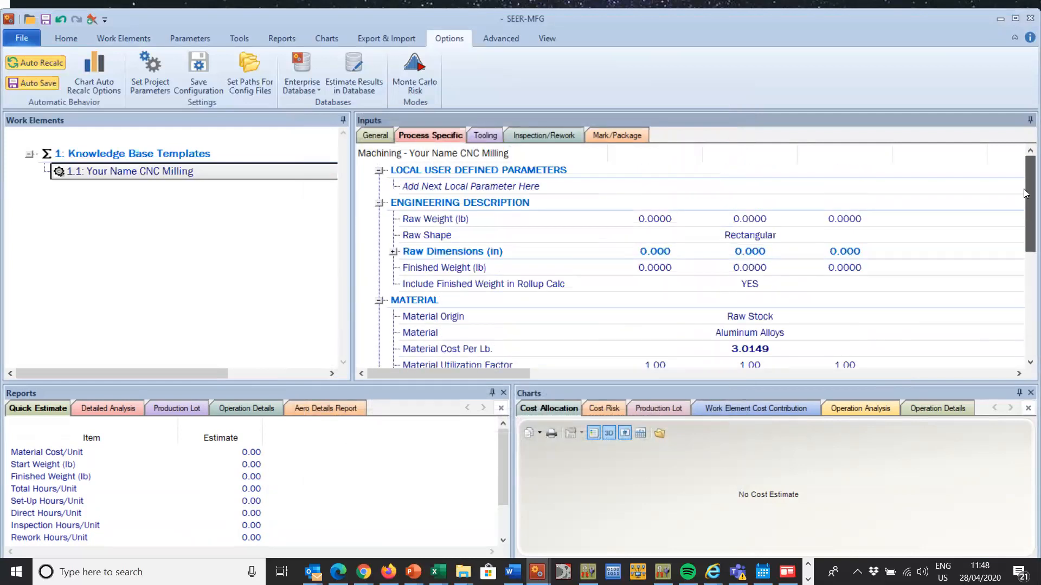
pyautogui.click(483, 135)
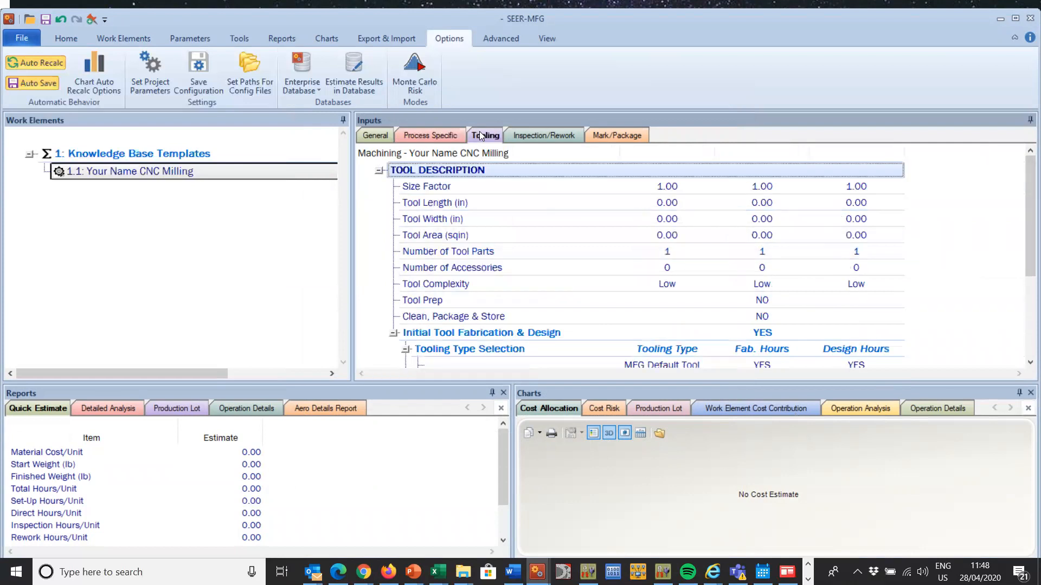
pyautogui.scroll(-2, 700, 325)
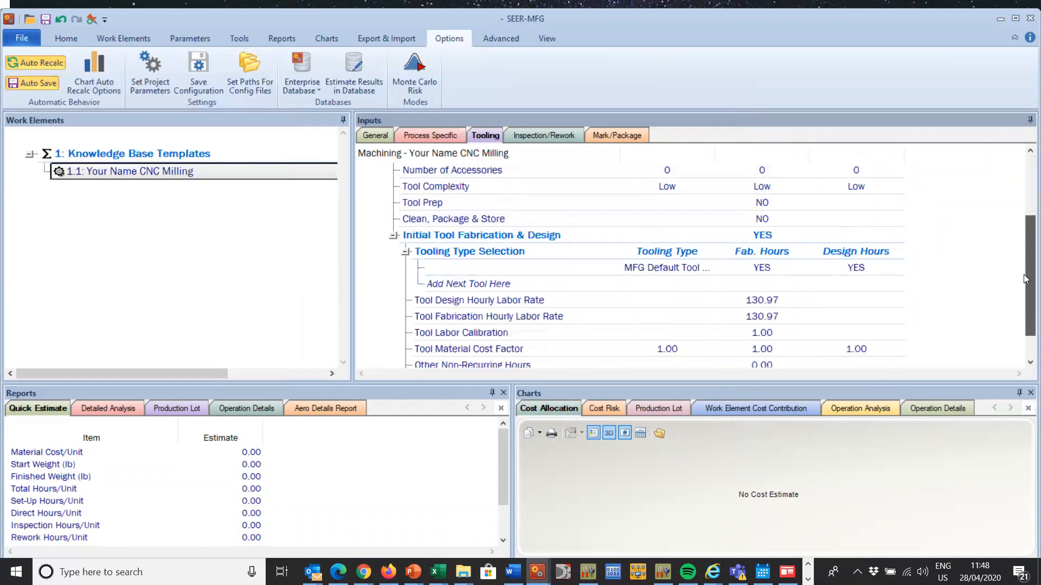
pyautogui.click(675, 268)
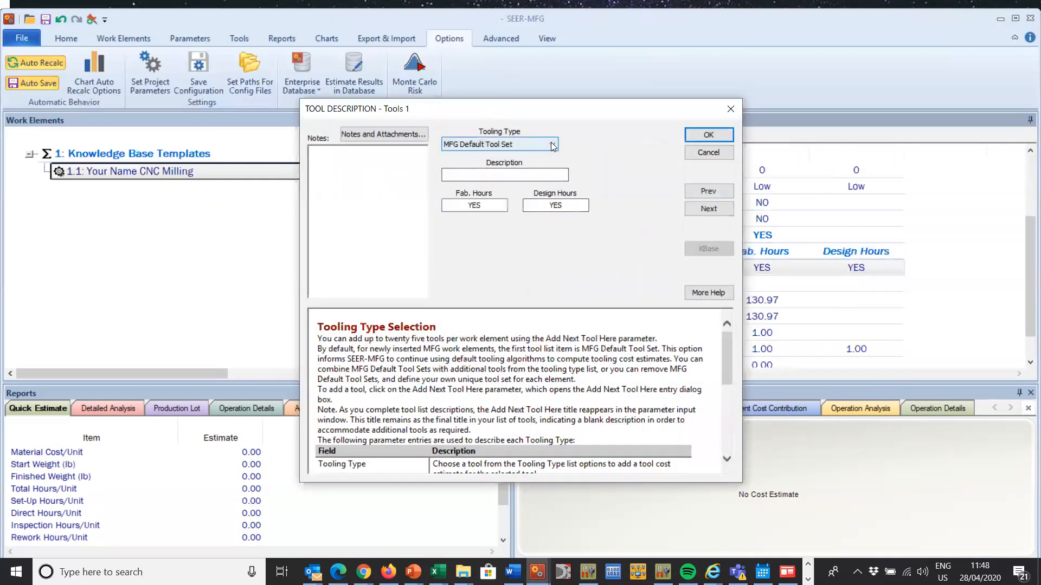
pyautogui.click(553, 145)
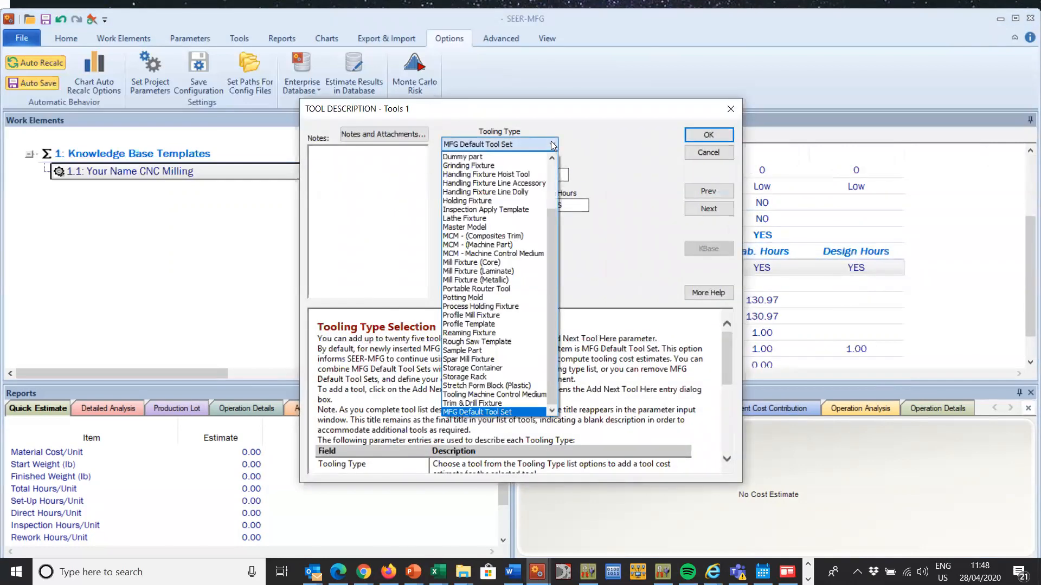
pyautogui.click(518, 245)
pyautogui.click(492, 174)
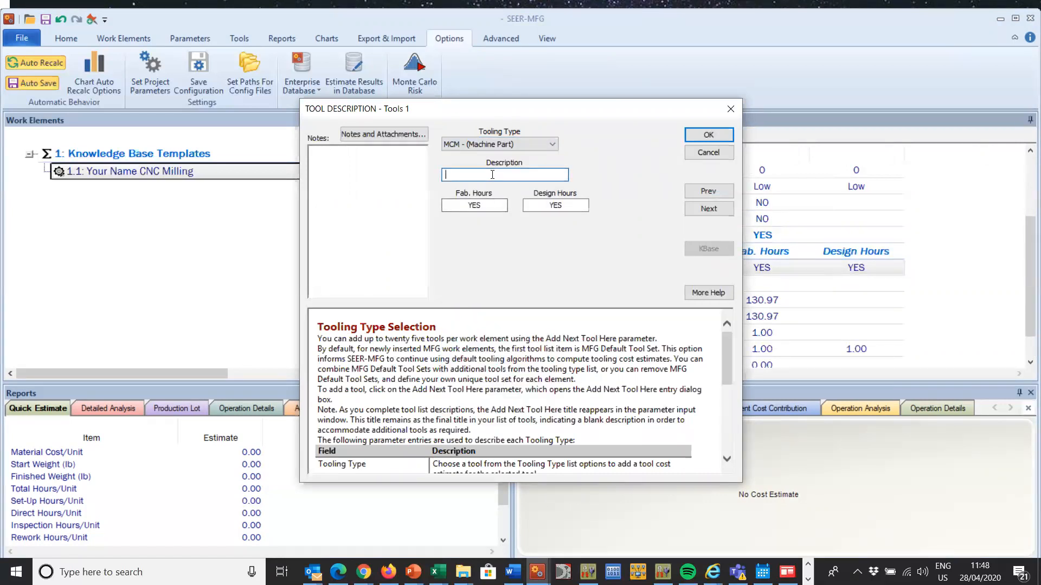
pyautogui.write('MCM')
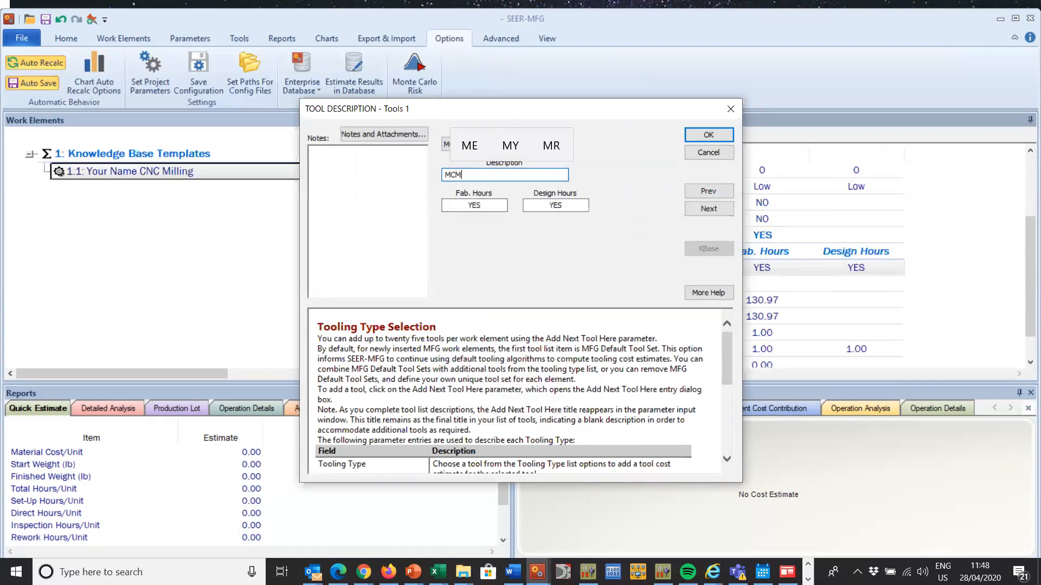
pyautogui.click(710, 135)
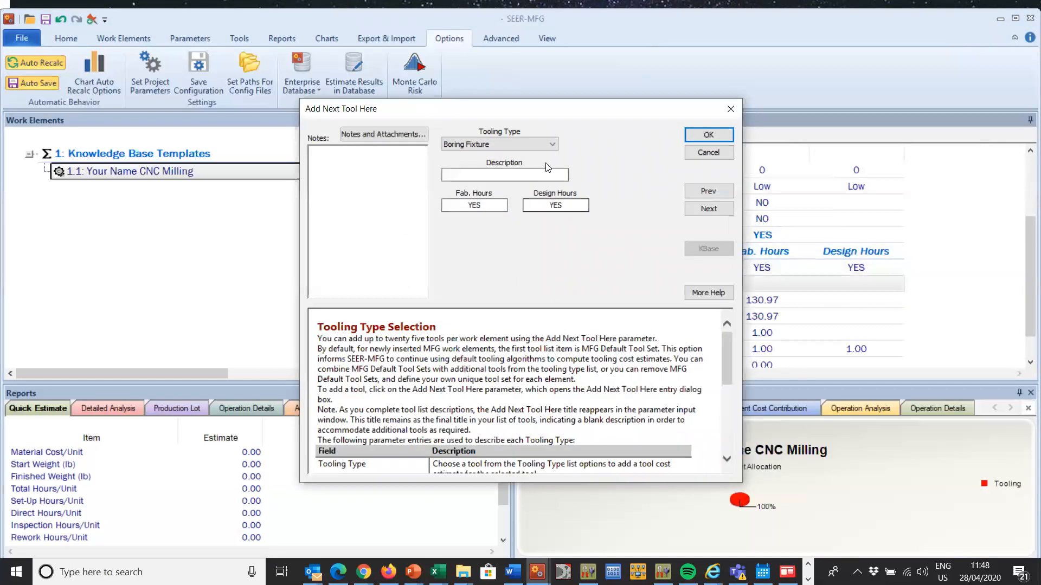
# Step: Add a second tool of type Holding Fixture with the description Holding Fixture
pyautogui.click(553, 143)
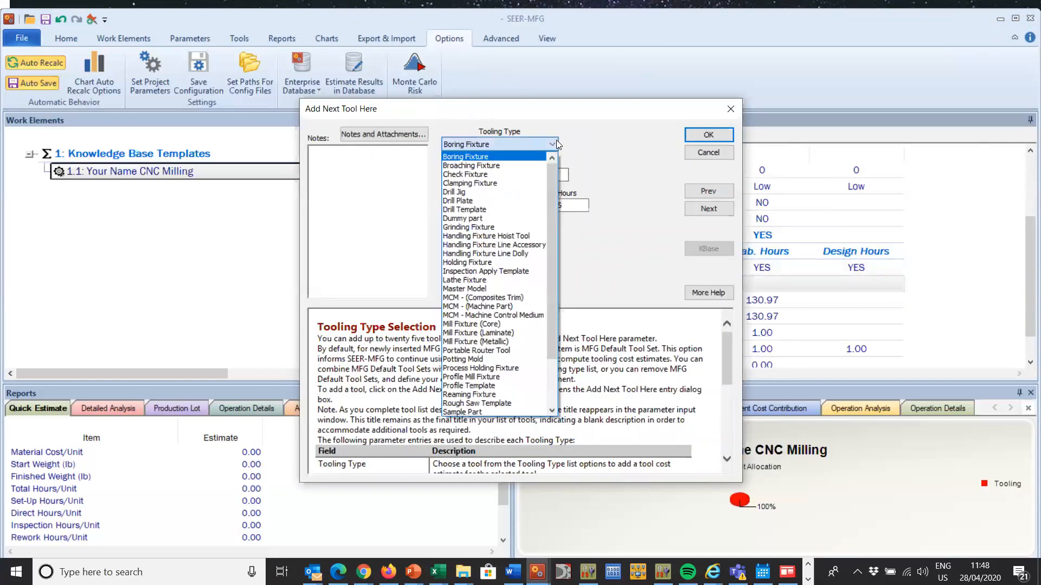
pyautogui.click(501, 261)
pyautogui.click(536, 173)
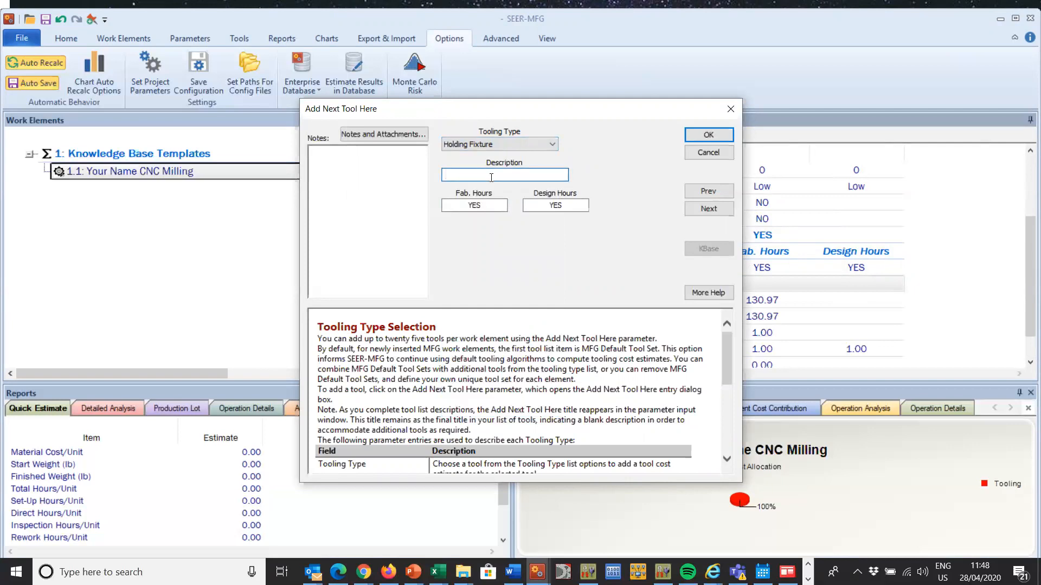
pyautogui.write('Holding Fixt')
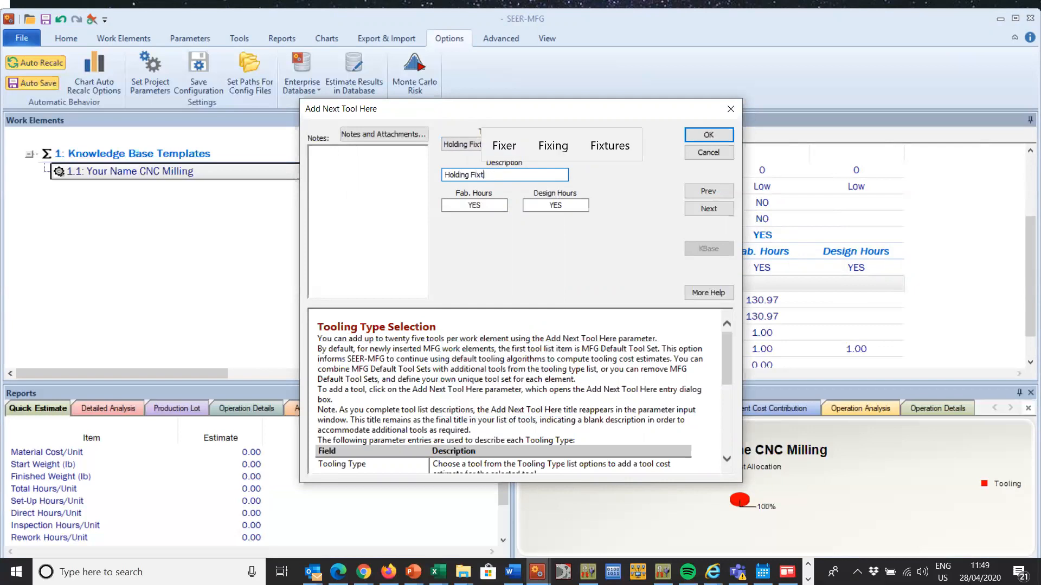
pyautogui.write('ure')
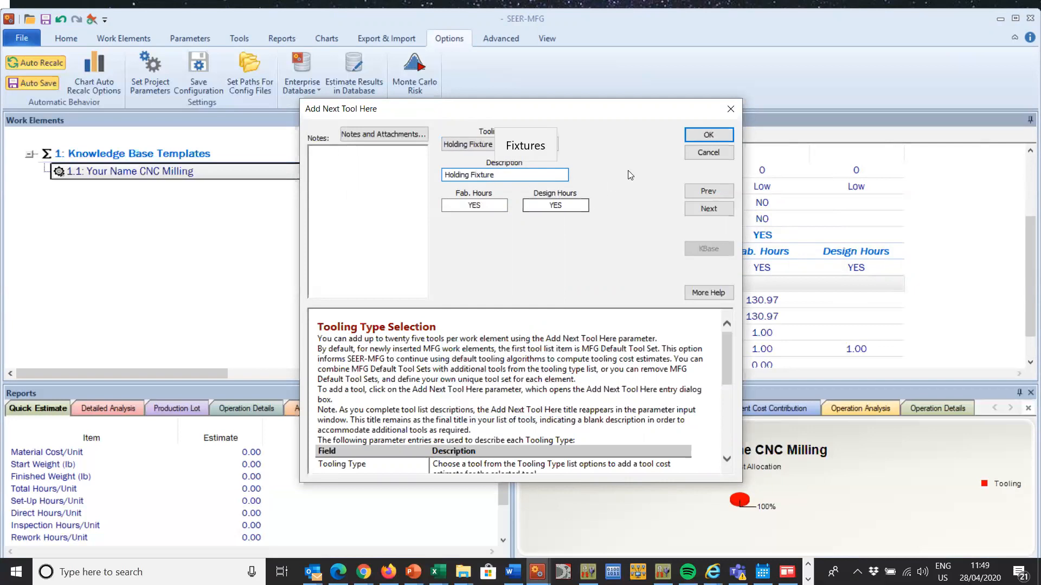
pyautogui.click(709, 134)
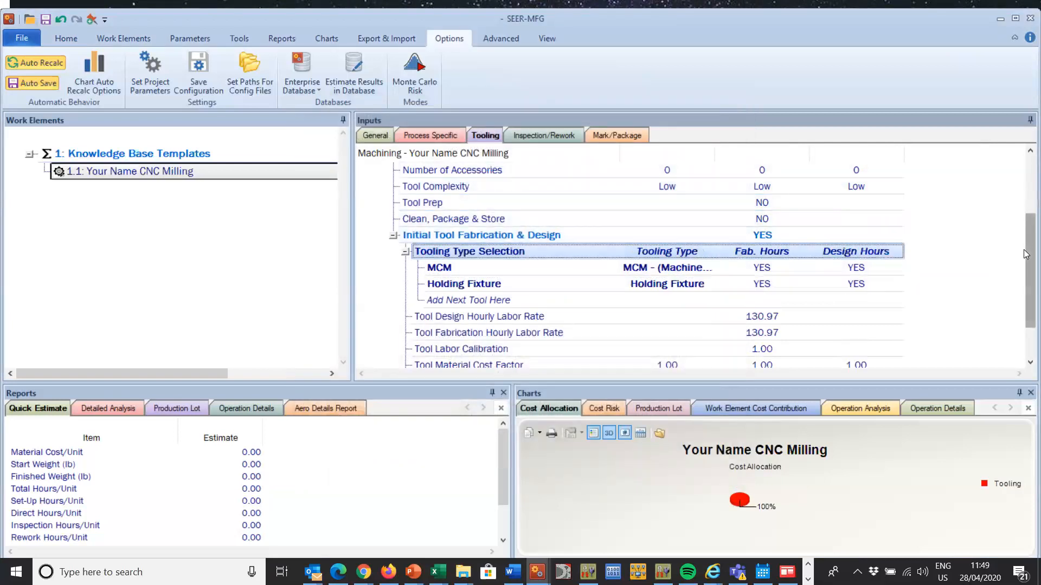
# Step: Set both Tool Prep and Clean, Package & Store under Tool Description to YES
pyautogui.doubleClick(752, 204)
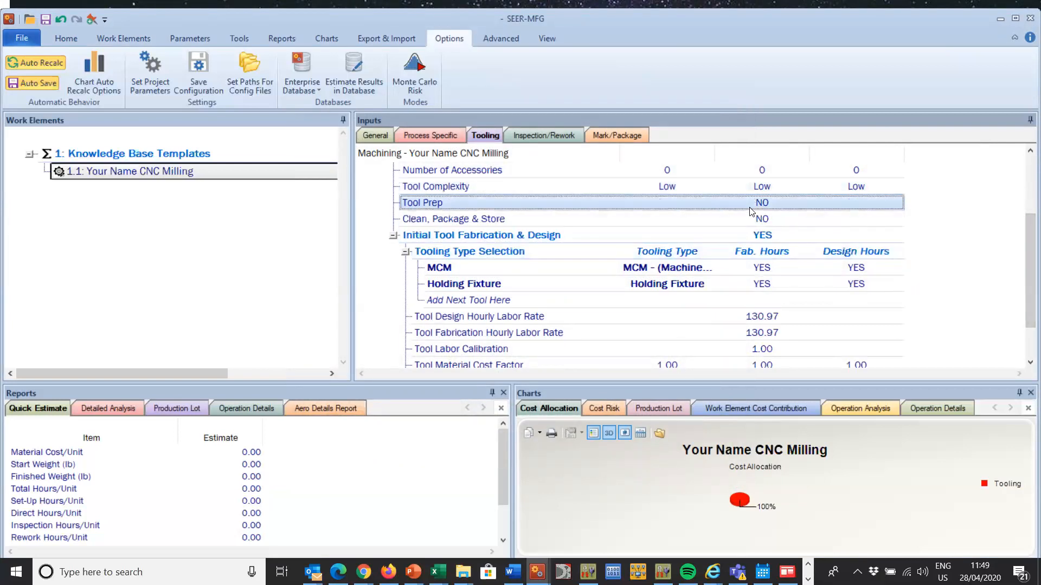
pyautogui.write('YES')
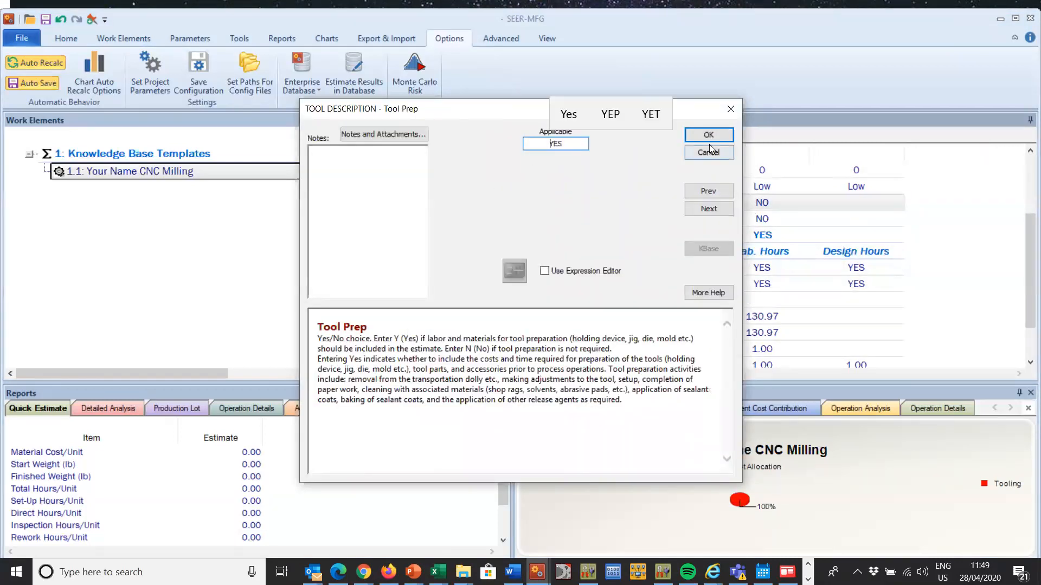
pyautogui.click(708, 135)
pyautogui.doubleClick(668, 214)
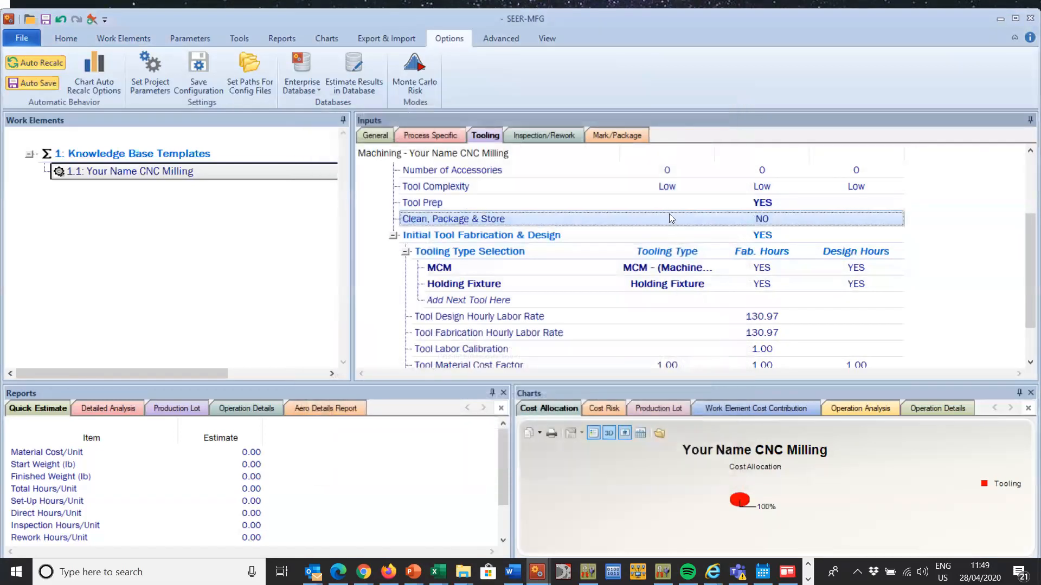
pyautogui.write('YES')
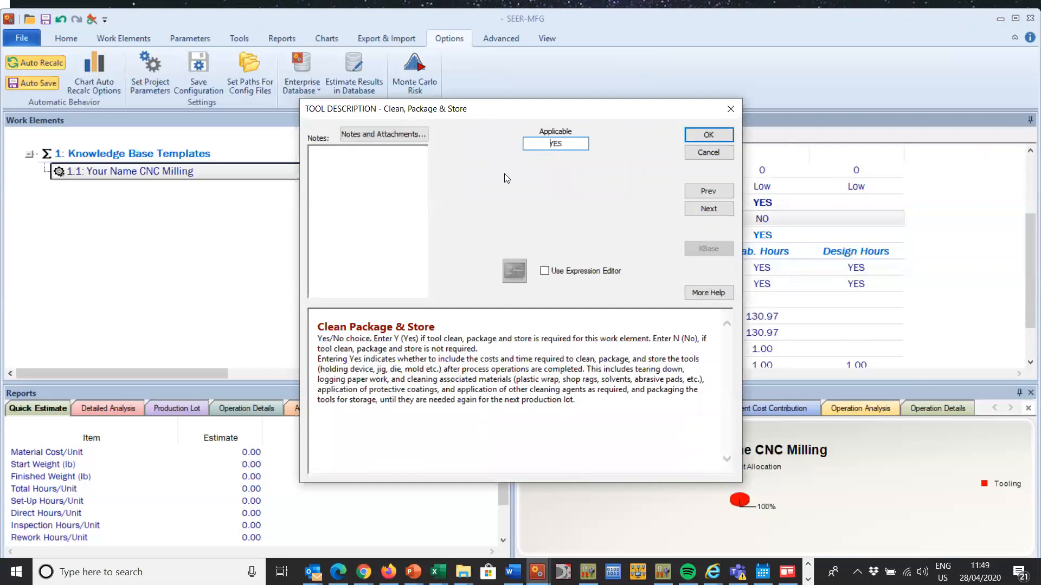
pyautogui.click(709, 134)
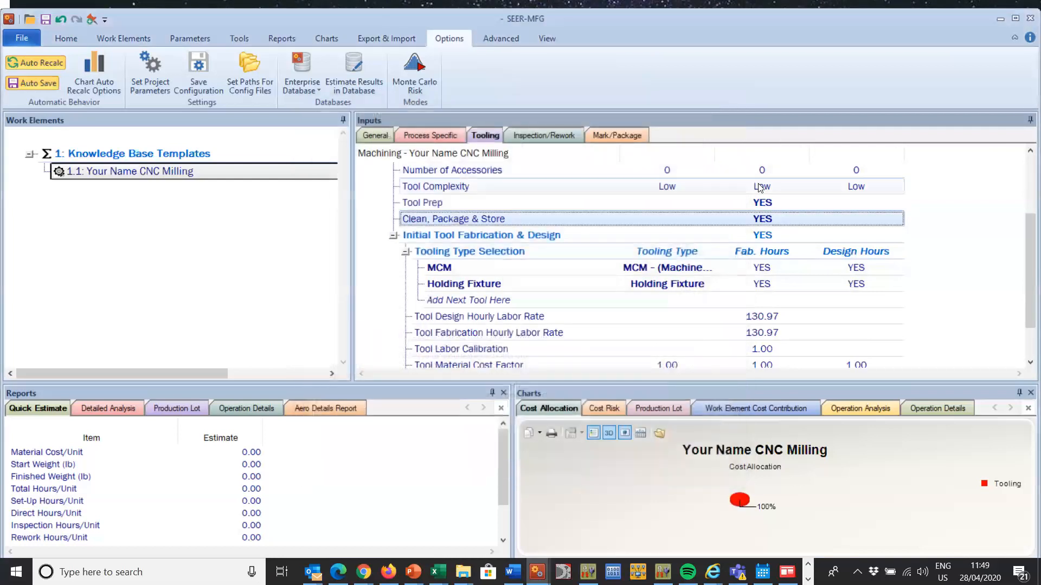
# Step: Set Tool Complexity to Low- for least, Low for likely and Low+ for most
pyautogui.doubleClick(678, 187)
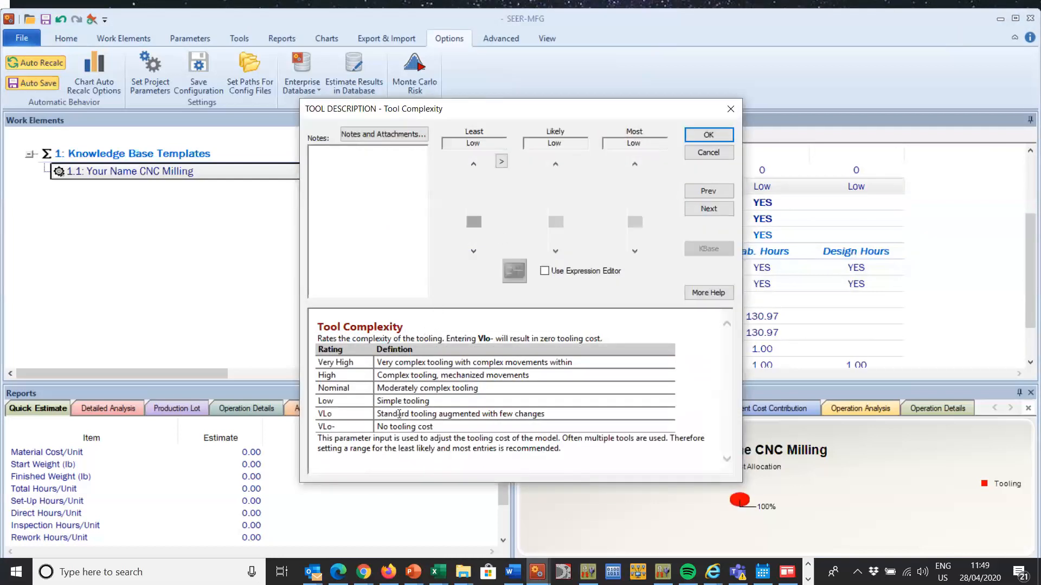
pyautogui.moveTo(440, 427); pyautogui.dragTo(396, 426)
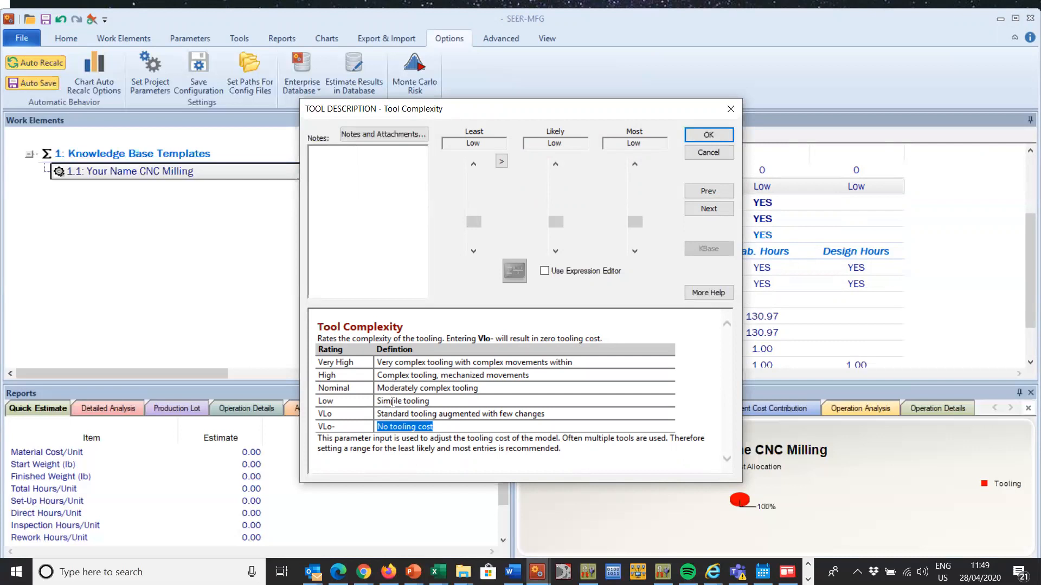
pyautogui.click(473, 251)
pyautogui.click(474, 164)
pyautogui.click(635, 164)
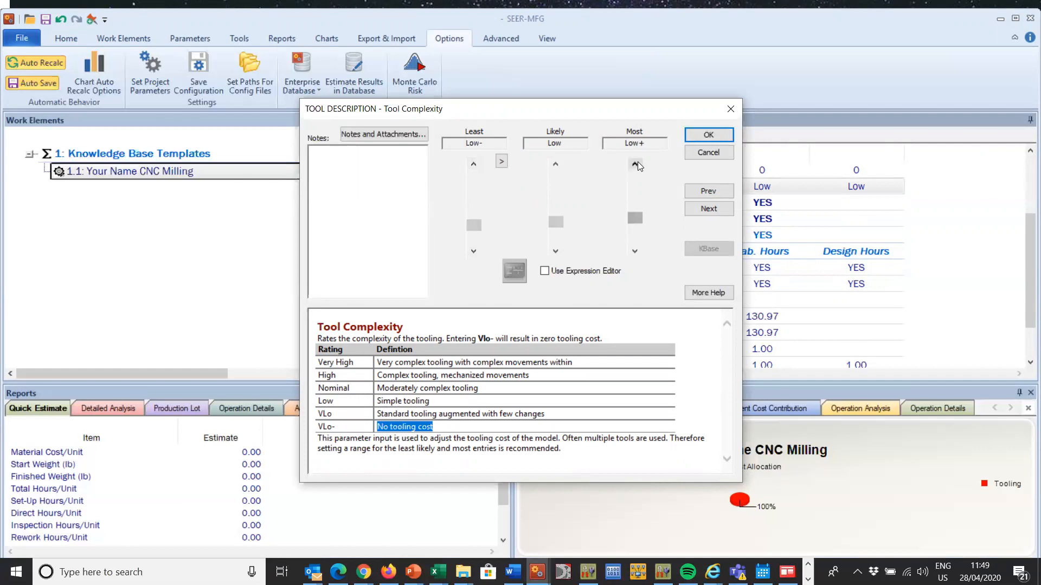
pyautogui.click(719, 134)
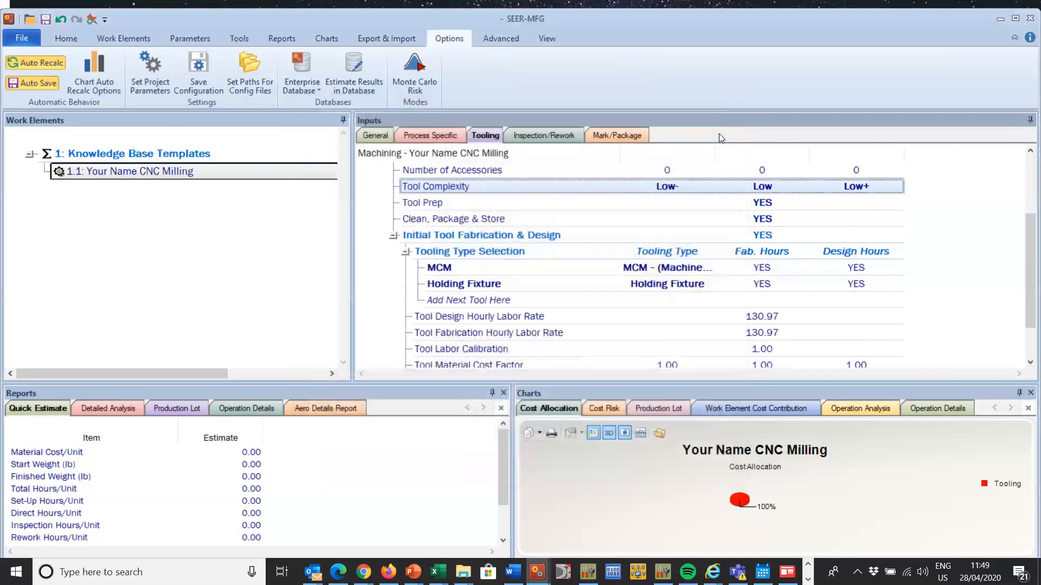
# Step: Set the tool's Size Factor to 1.10 for least, 1.20 for likely and 1.25 for most
pyautogui.moveTo(1029, 237); pyautogui.dragTo(1025, 148)
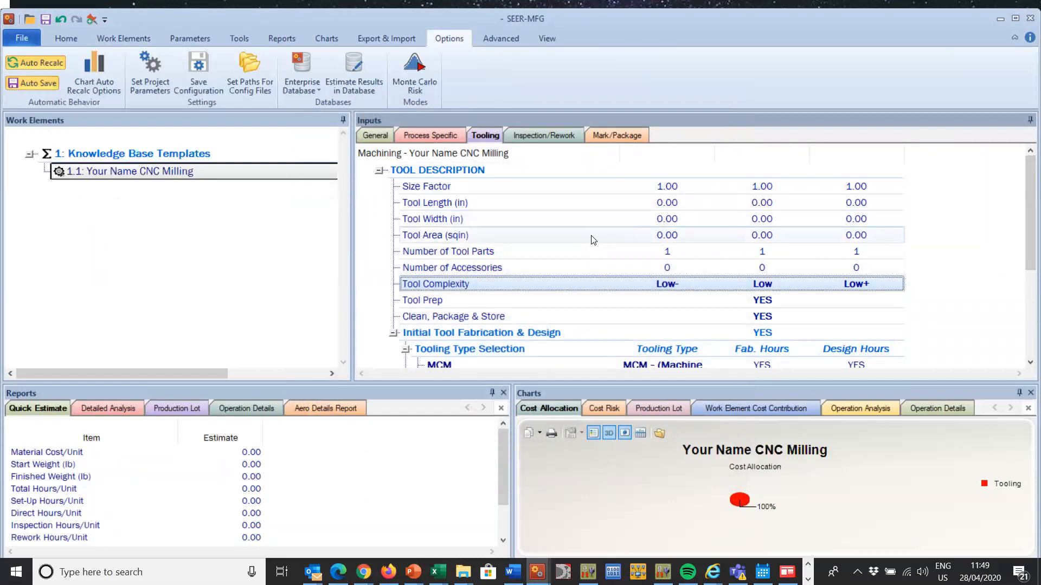
pyautogui.click(577, 183)
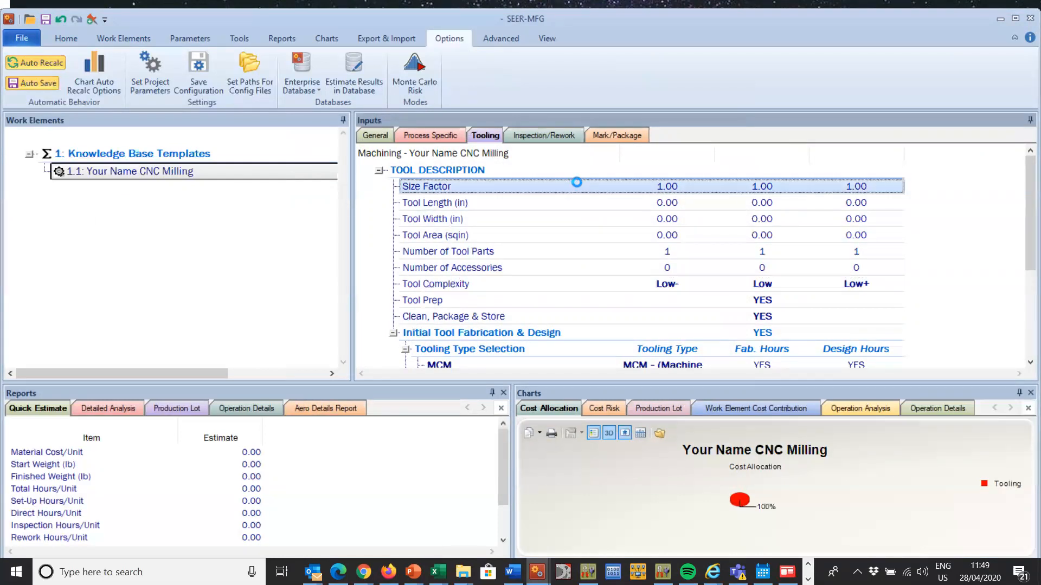
pyautogui.write('1.1')
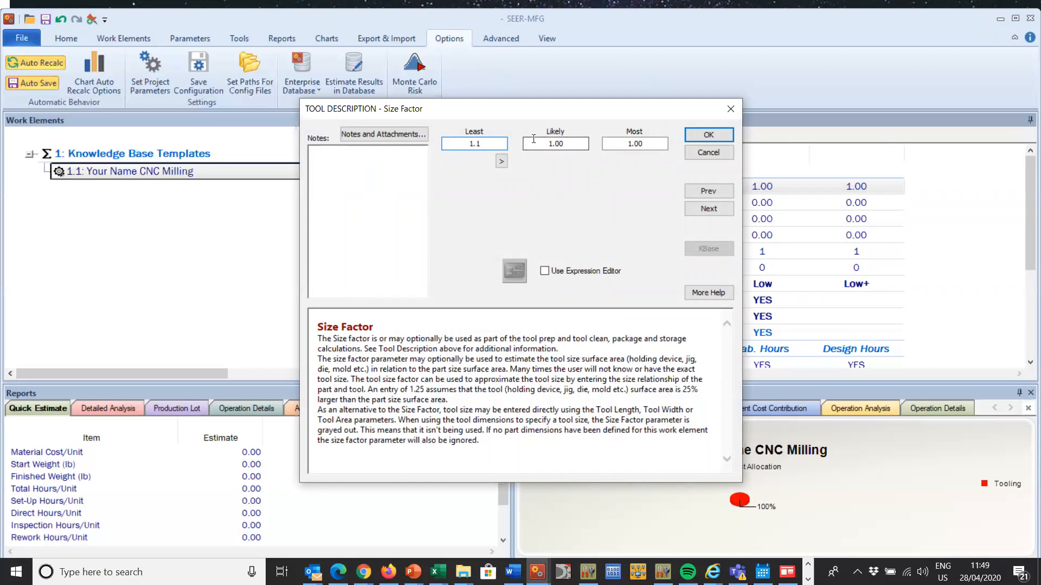
pyautogui.press('Tab')
pyautogui.write('1.')
pyautogui.press('Tab')
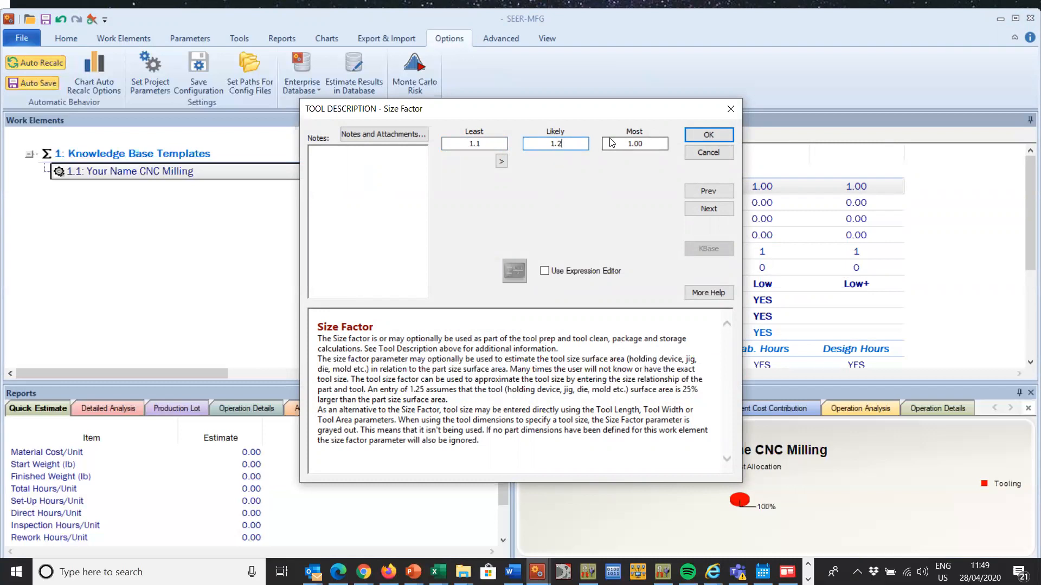
pyautogui.write('1.25')
pyautogui.click(721, 136)
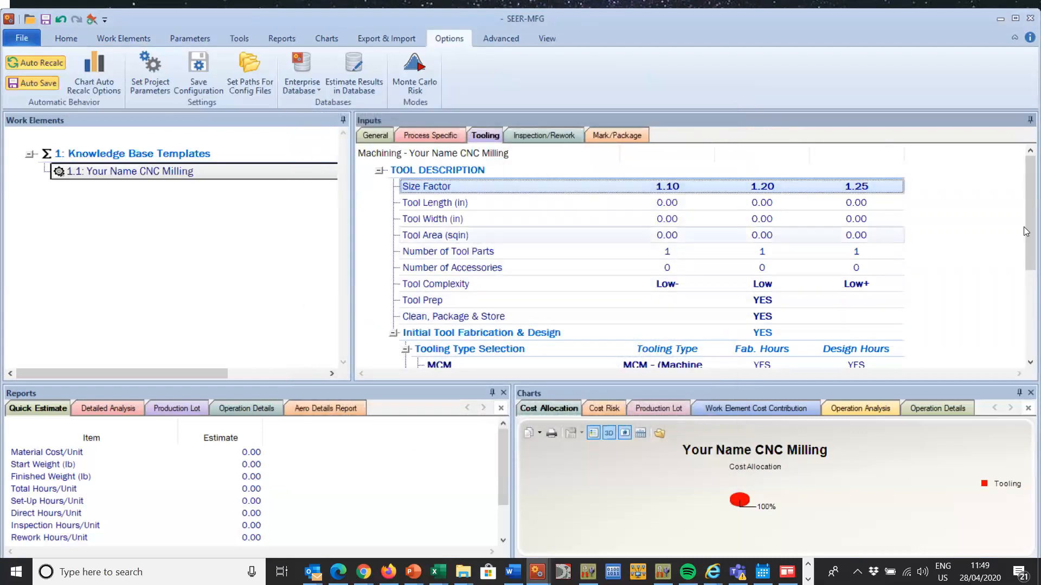
# Step: Check the computed-value setting of the QA Inspection parameter in the inspection and rework inputs
pyautogui.click(542, 135)
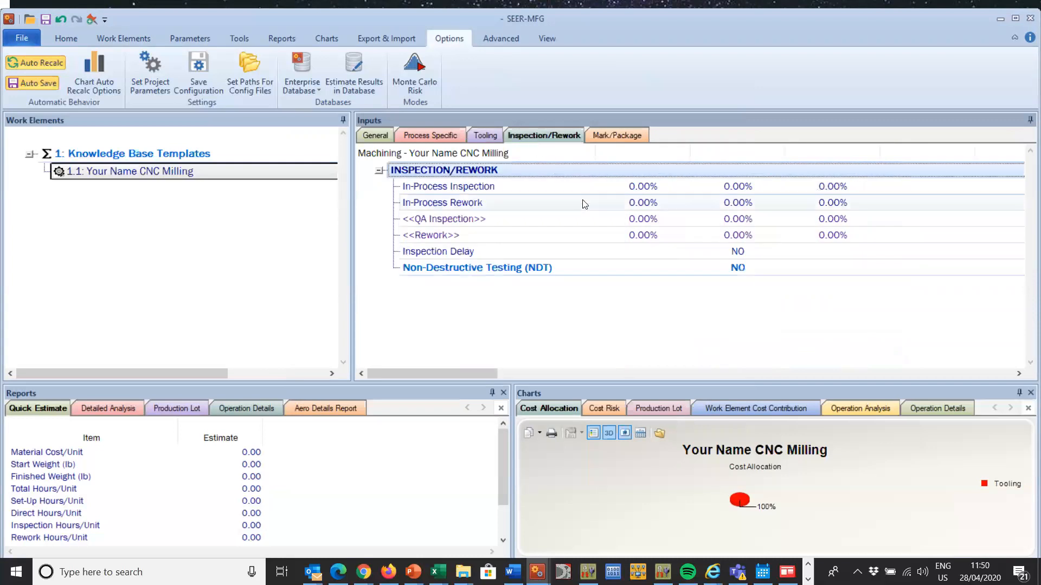
pyautogui.doubleClick(556, 219)
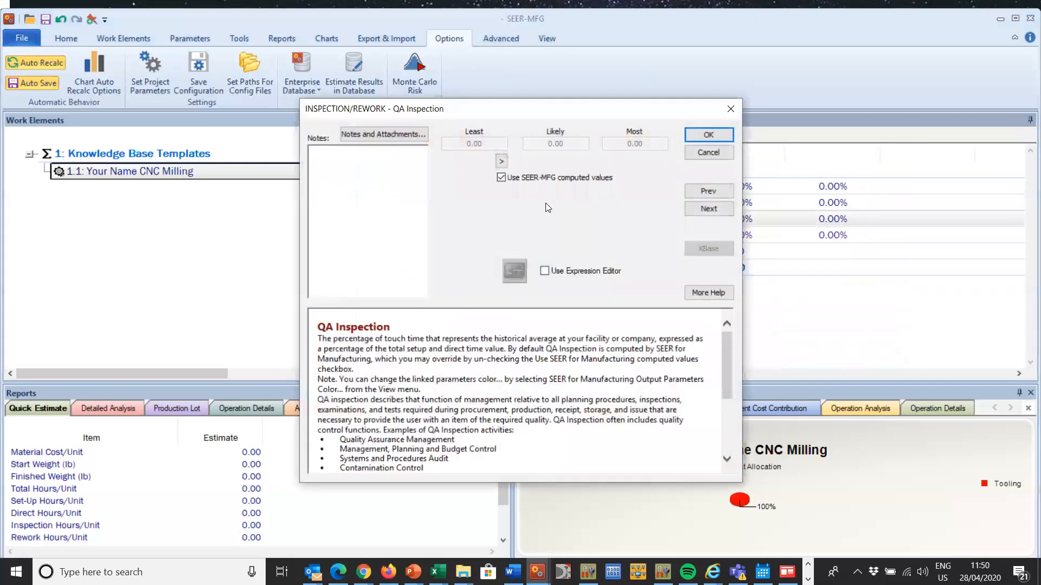
pyautogui.click(704, 138)
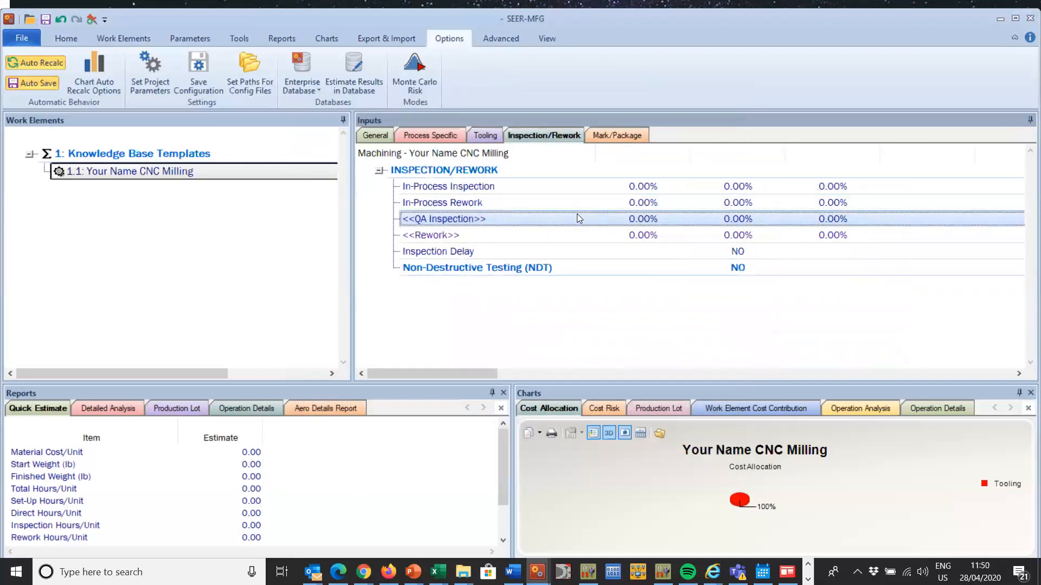
# Step: Set In-Process Inspection to 2% and In-Process Rework to 1% for least, likely and most
pyautogui.doubleClick(572, 185)
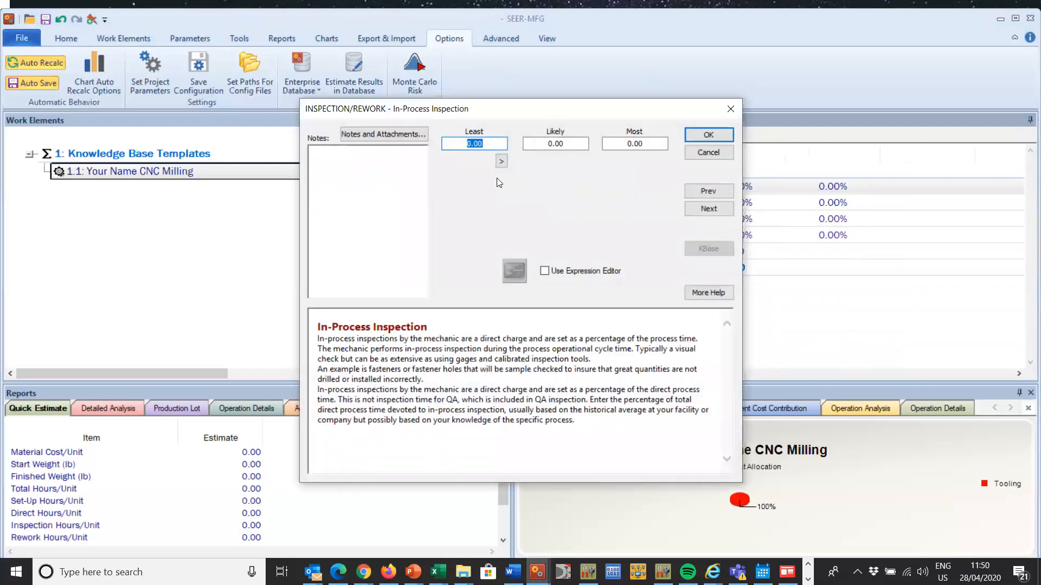
pyautogui.click(501, 161)
pyautogui.click(697, 136)
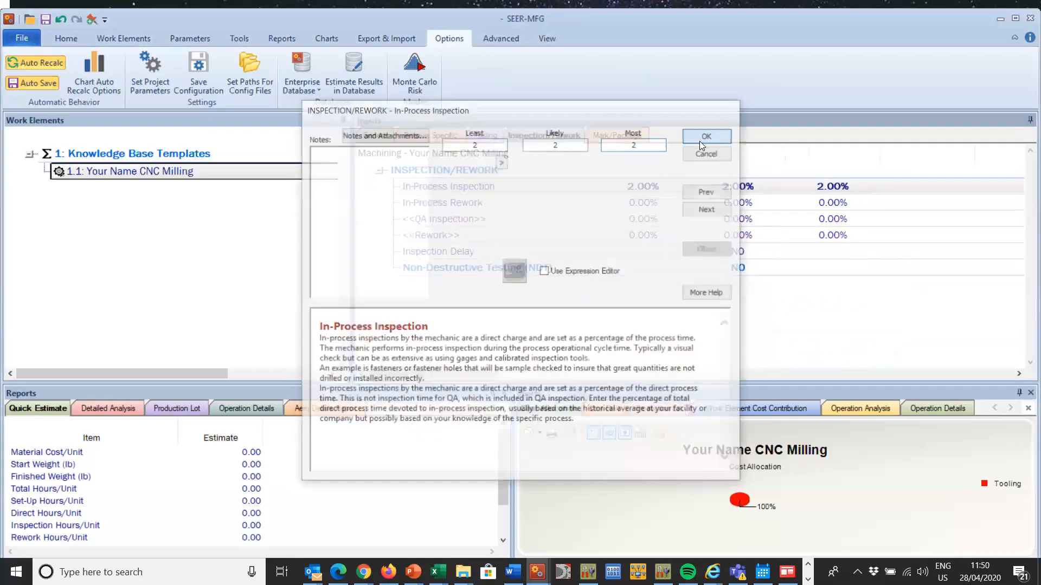
pyautogui.doubleClick(608, 198)
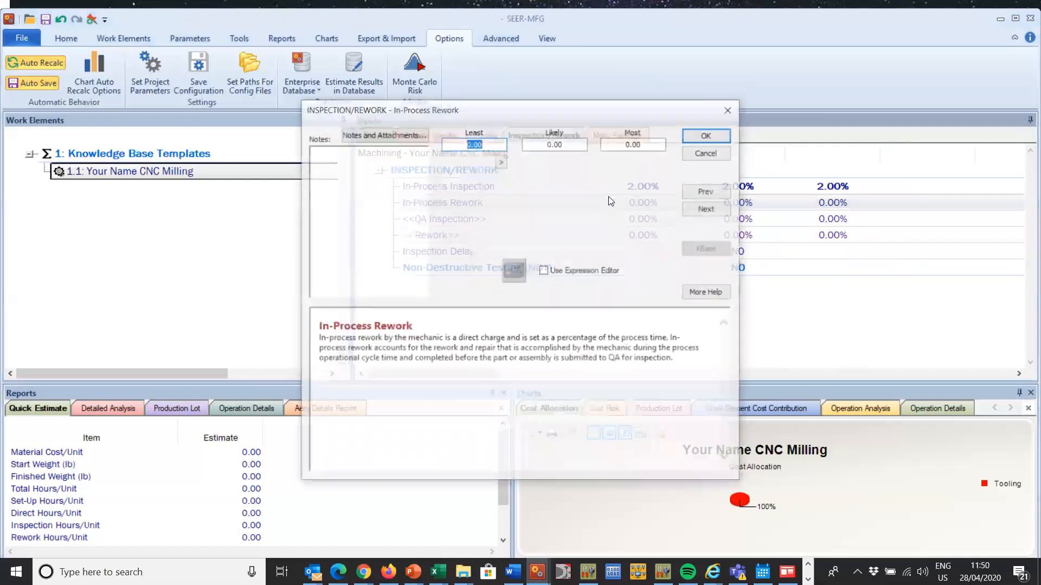
pyautogui.write('1')
pyautogui.click(501, 161)
pyautogui.click(705, 137)
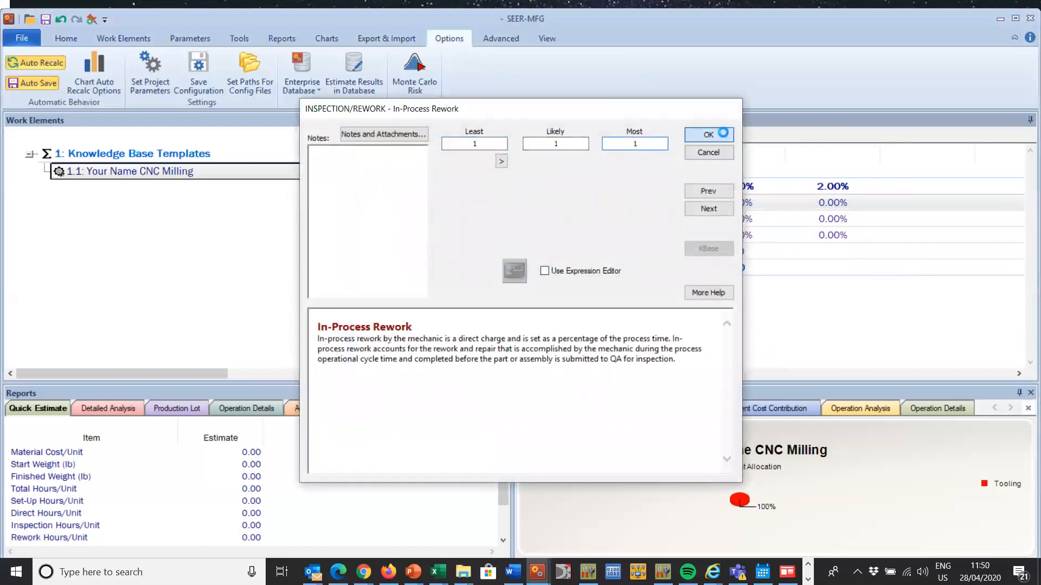
# Step: Check the Rework parameter's computed-value setting and the part marking and packaging inputs, and return to the general inputs
pyautogui.click(653, 235)
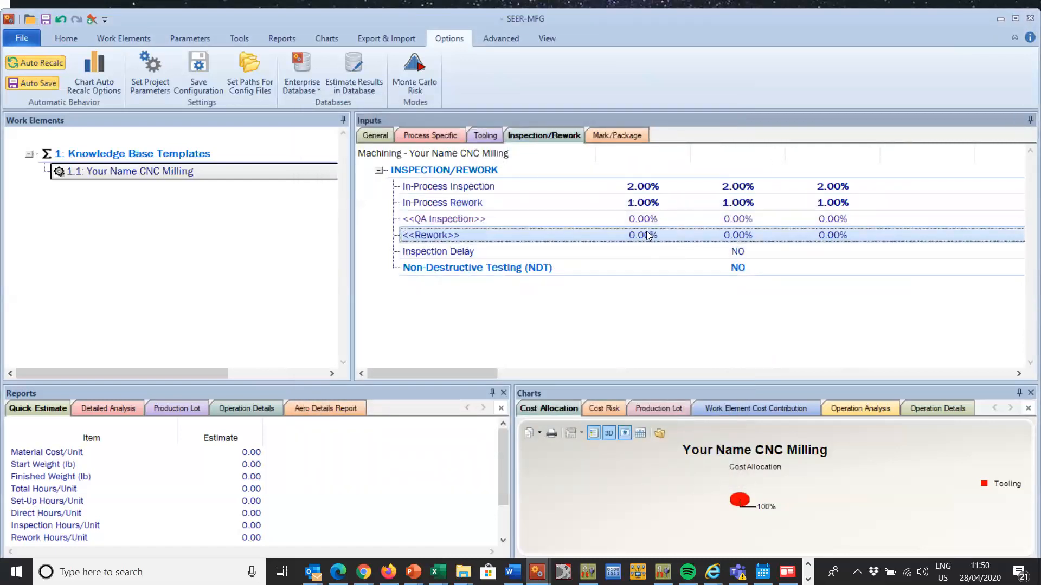
pyautogui.doubleClick(593, 235)
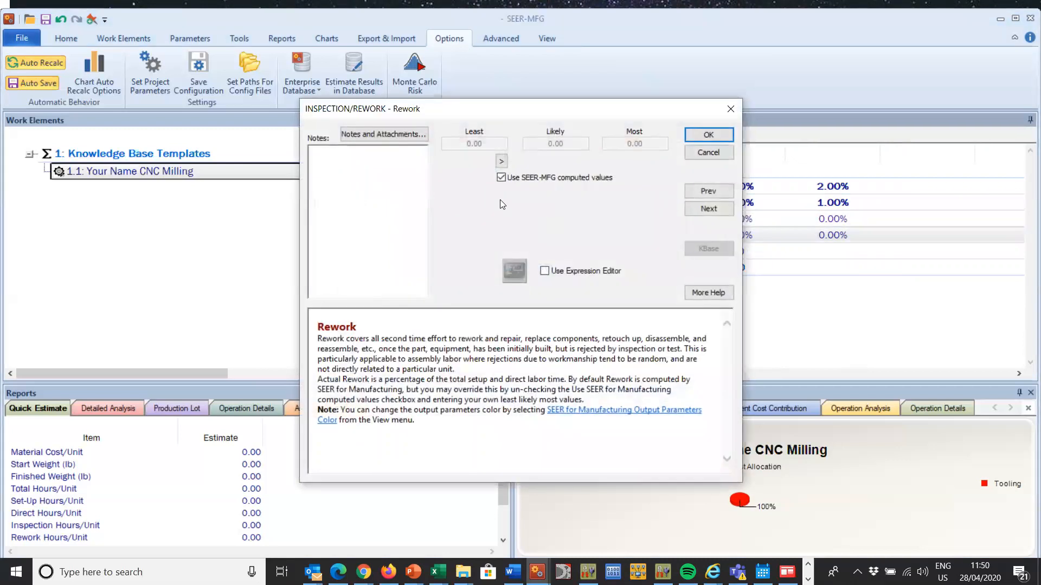
pyautogui.click(713, 137)
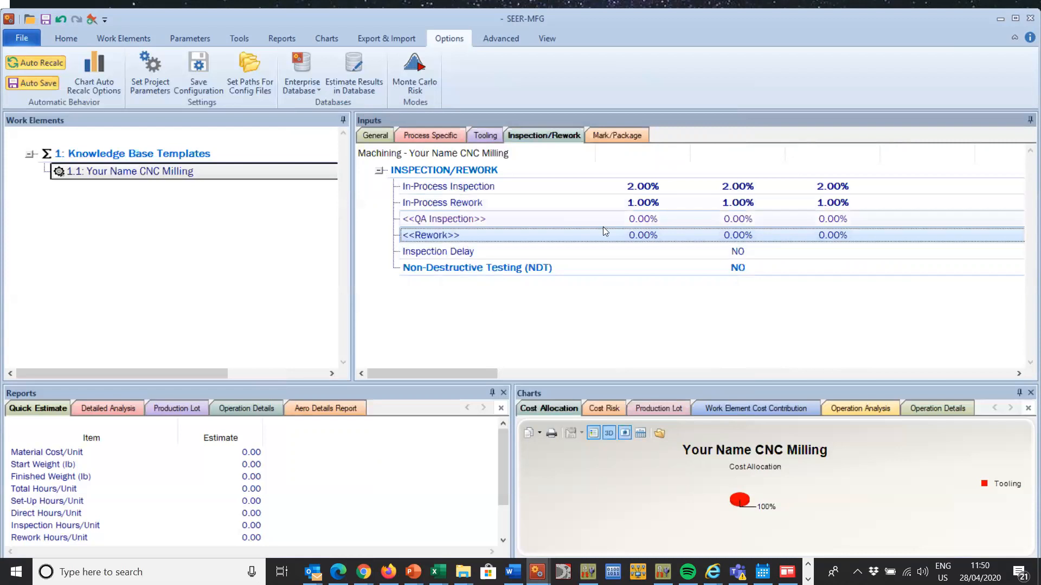
pyautogui.click(626, 137)
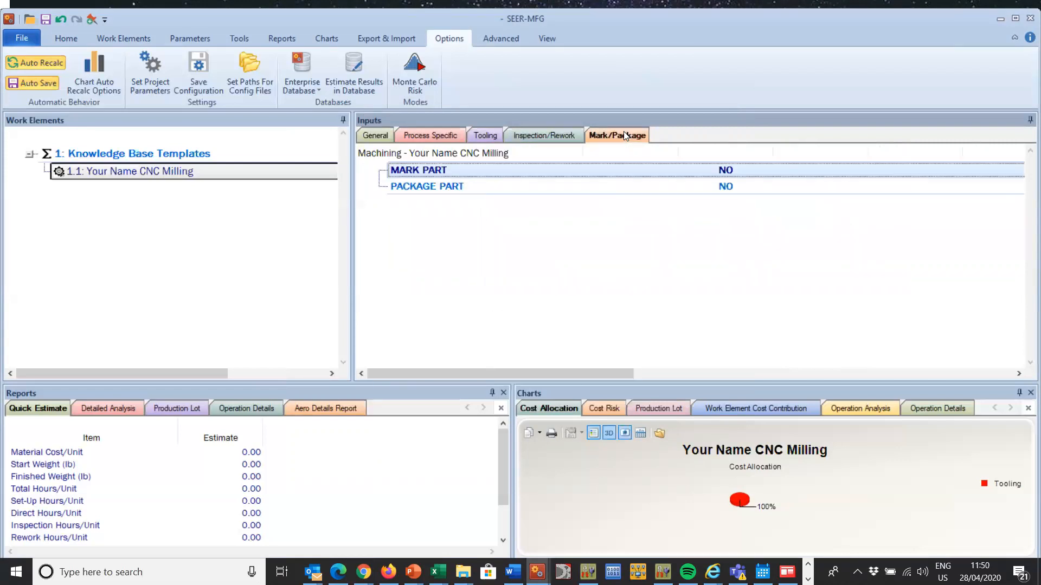
pyautogui.click(388, 138)
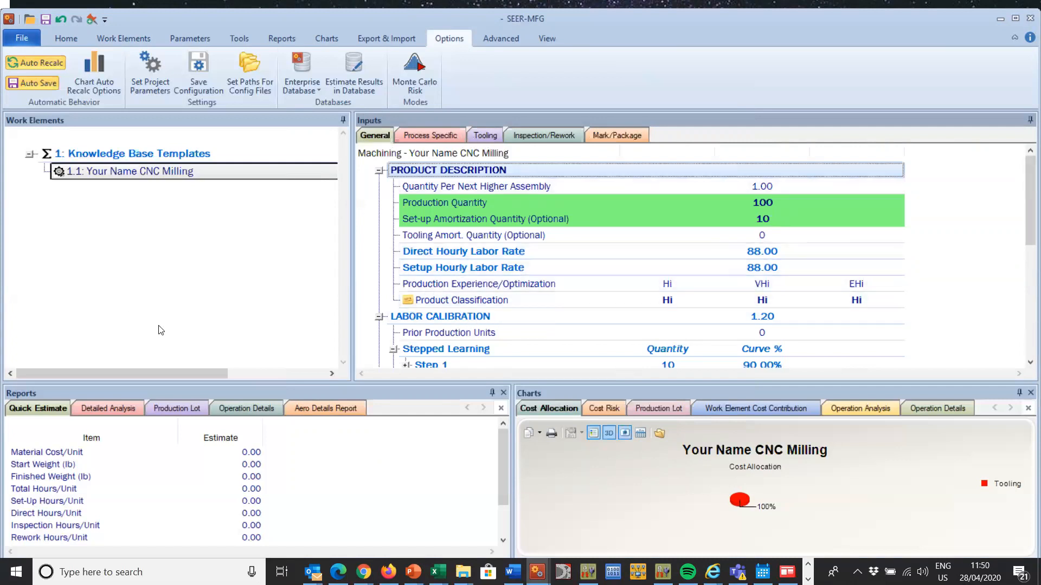
# Step: Save the Your Name CNC Milling element as a knowledge base template in Your Name CNC Machining.mch, keeping the template name Your Name CNC Milling
pyautogui.click(135, 171)
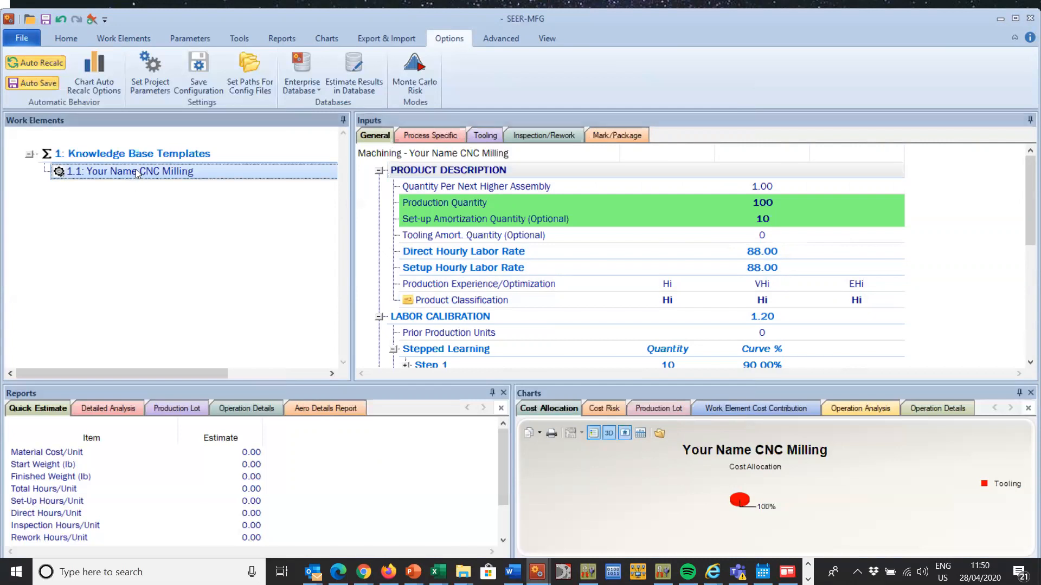
pyautogui.click(21, 37)
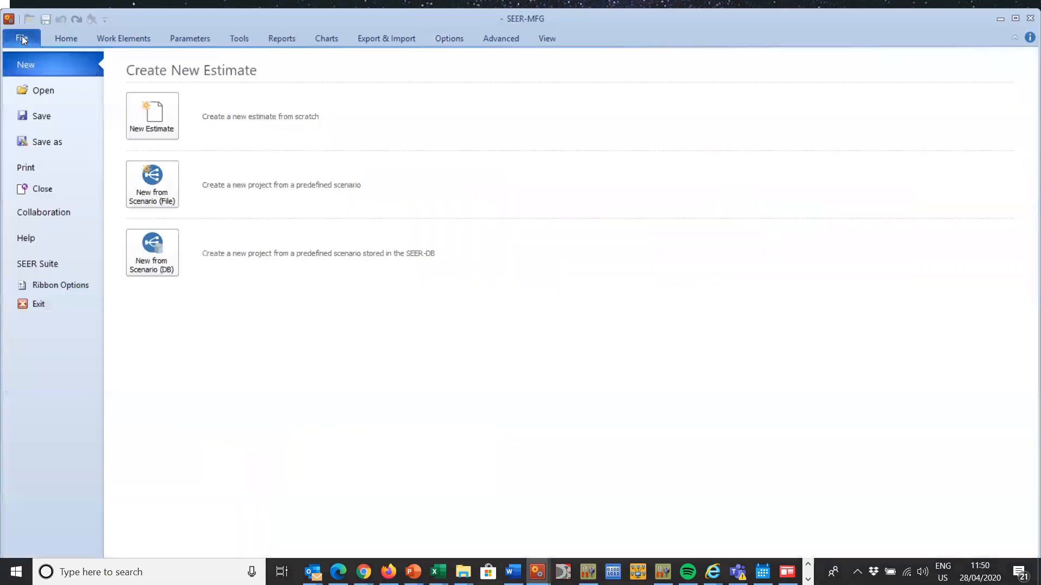
pyautogui.click(39, 143)
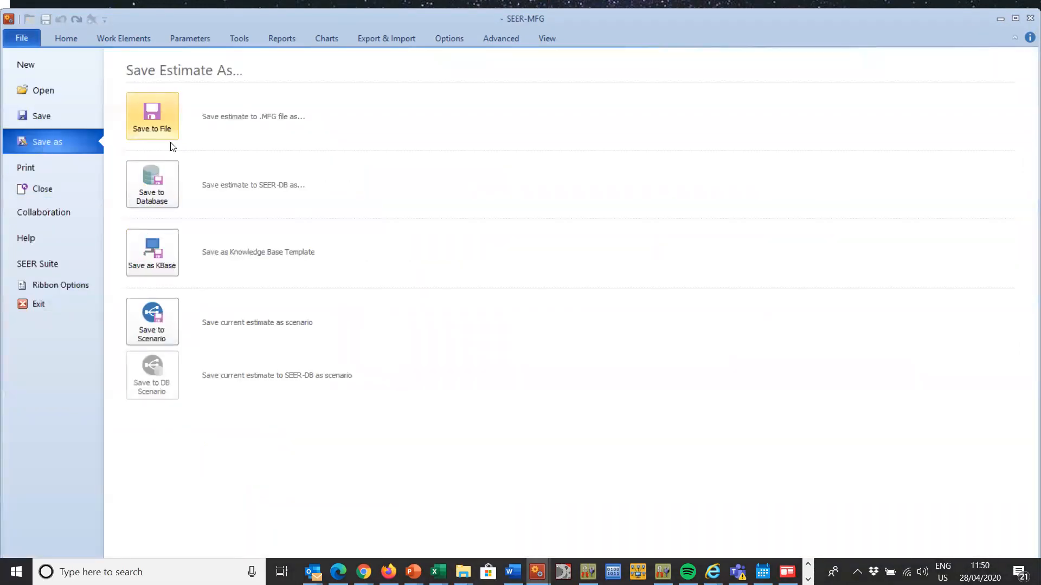
pyautogui.click(149, 256)
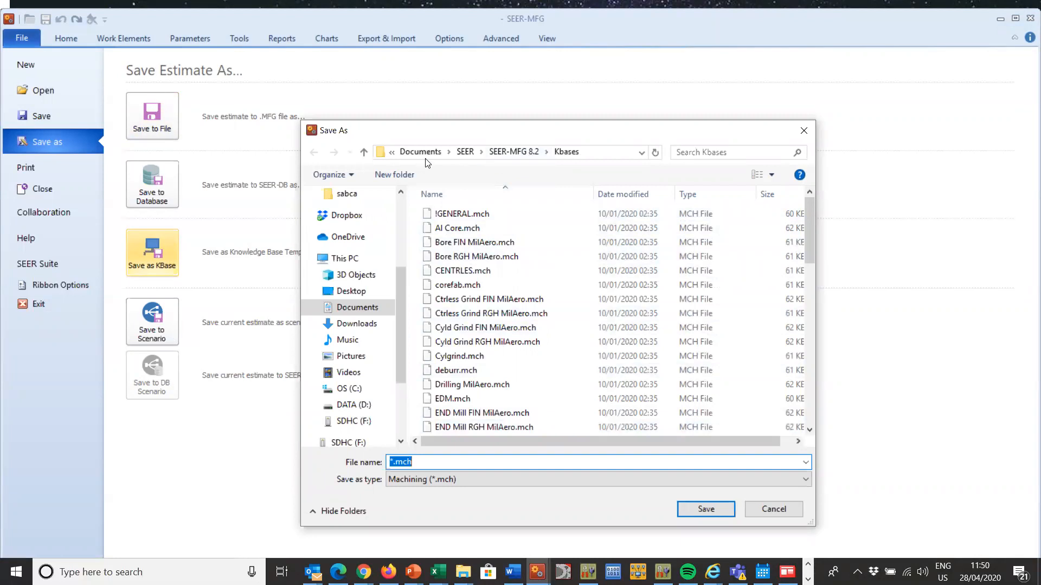
pyautogui.click(391, 464)
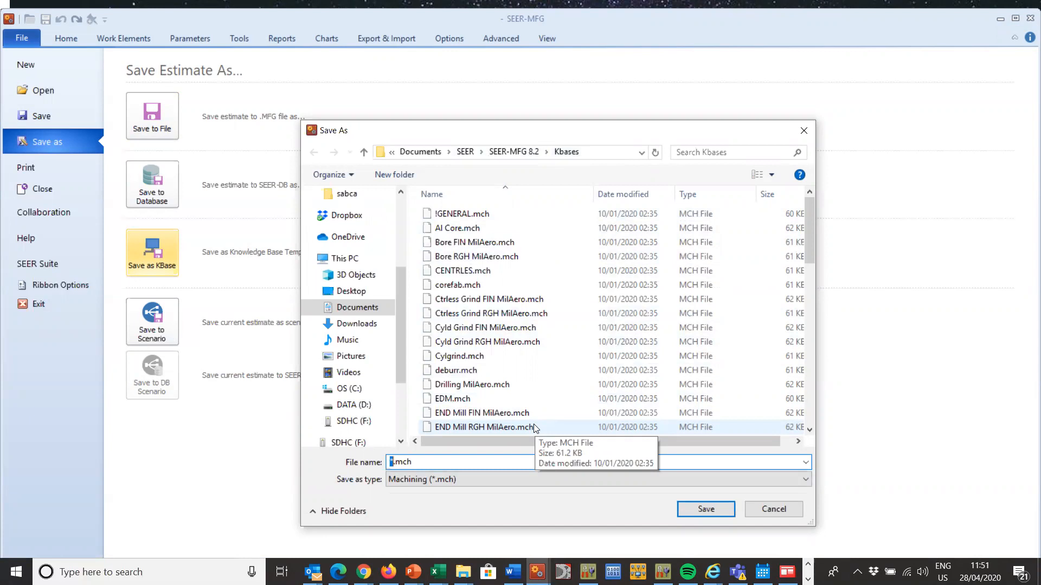
pyautogui.write('Your Name ')
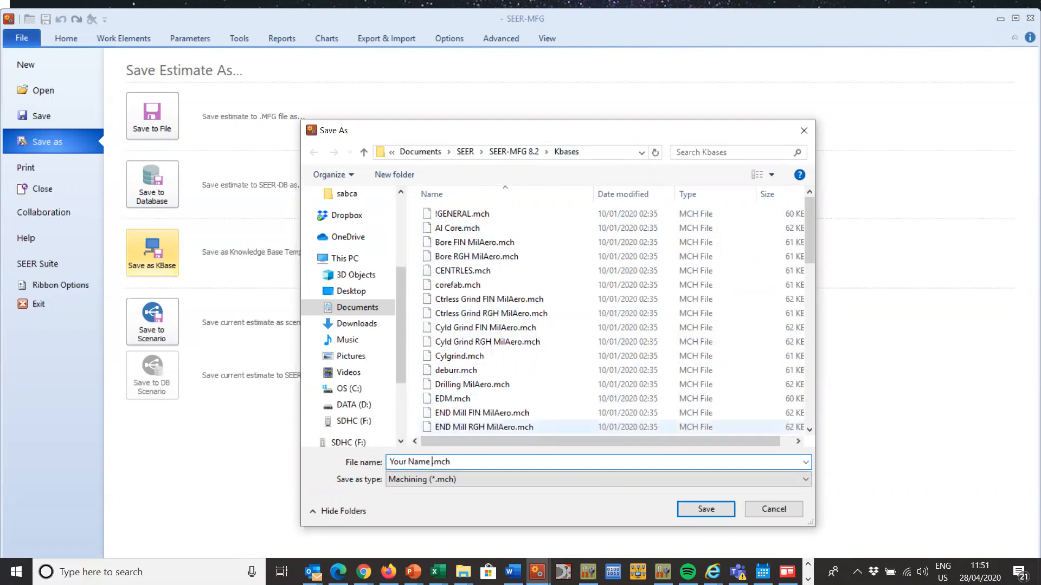
pyautogui.write('CNC Machining')
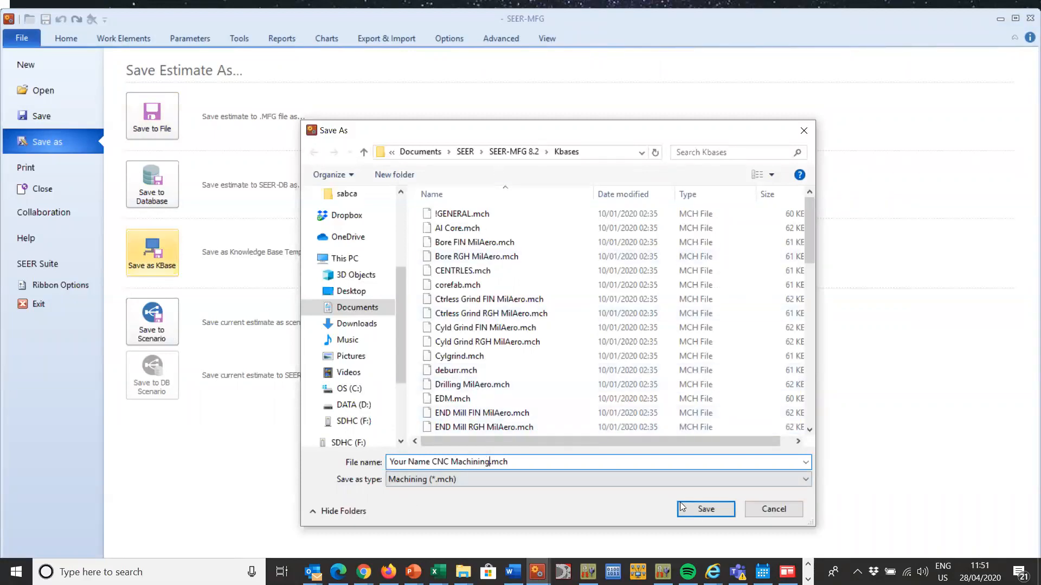
pyautogui.click(705, 513)
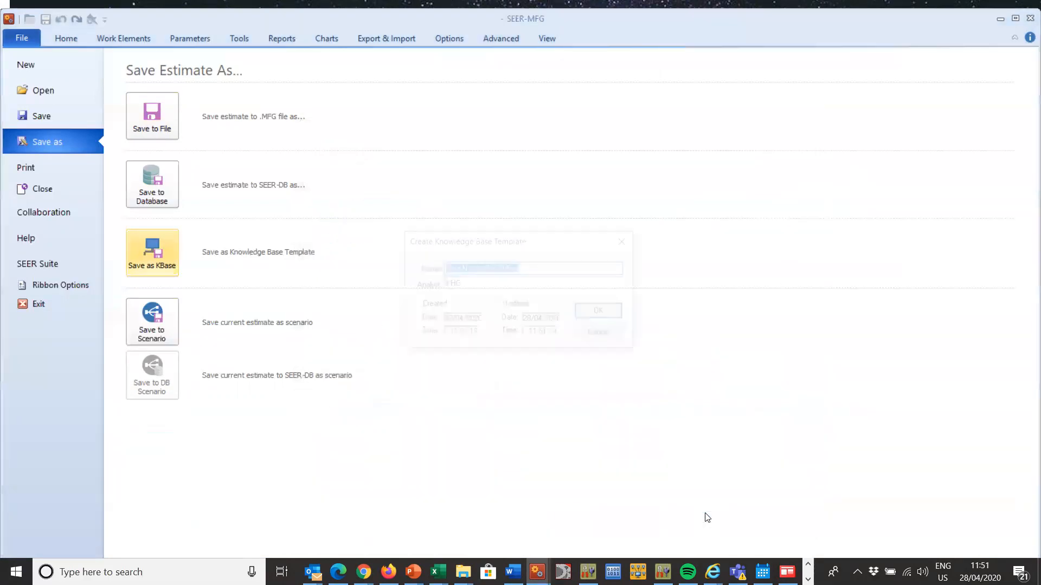
pyautogui.moveTo(523, 268); pyautogui.dragTo(457, 294)
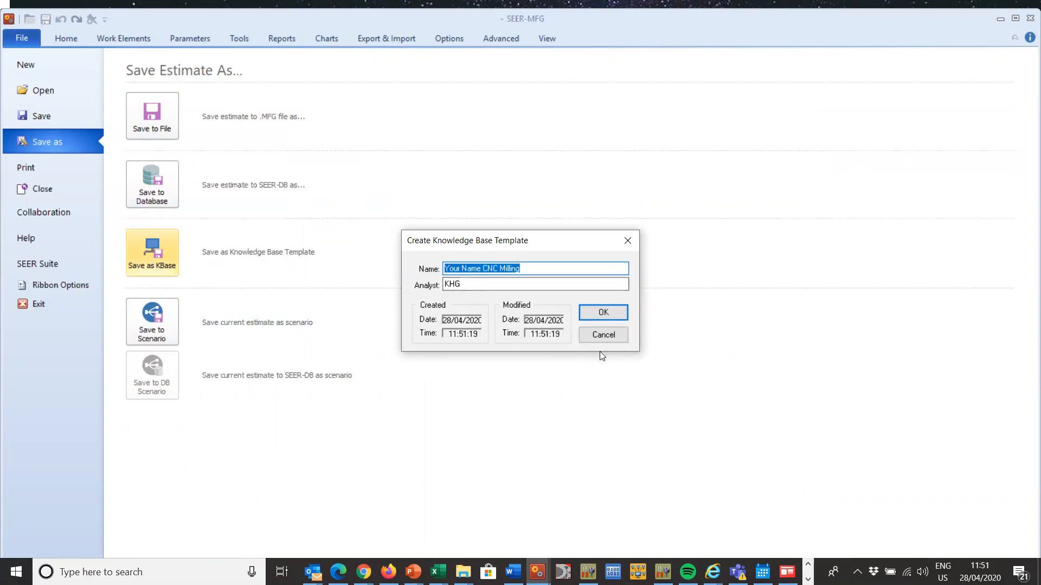
pyautogui.click(603, 314)
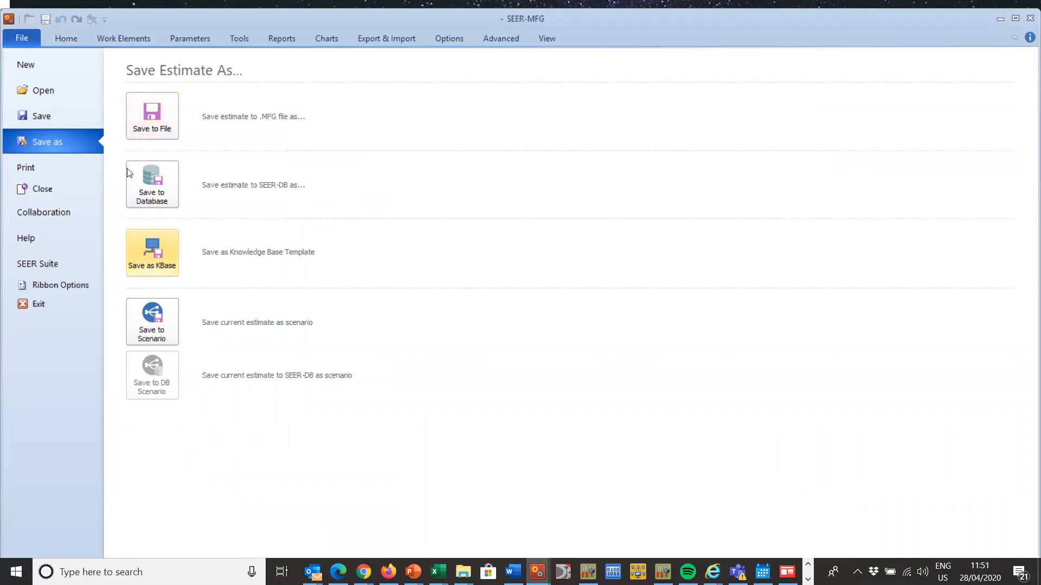
# Step: Insert a new Machining work element after Your Name CNC Milling and name it New Milling
pyautogui.click(72, 37)
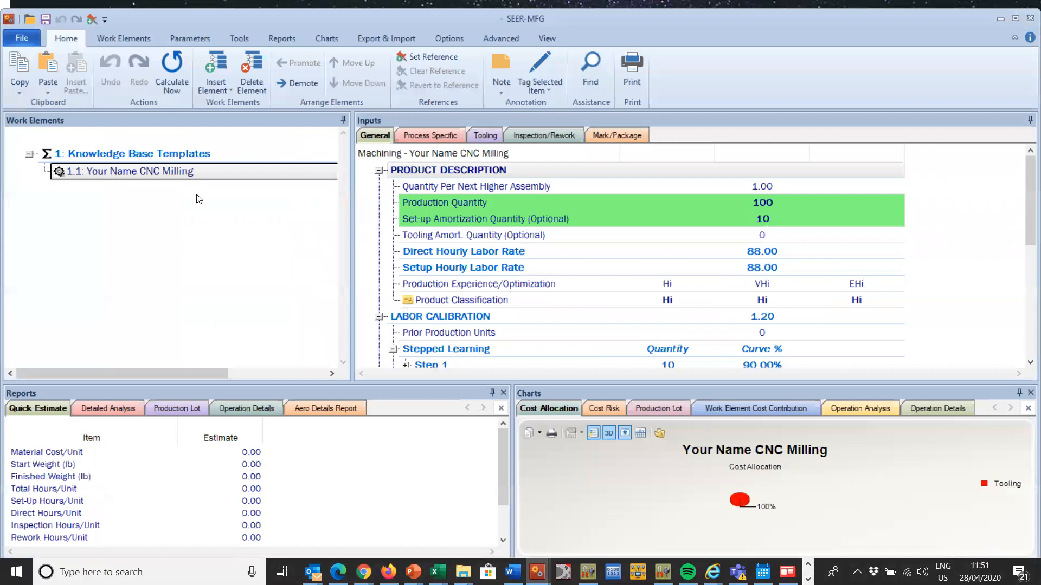
pyautogui.click(183, 178)
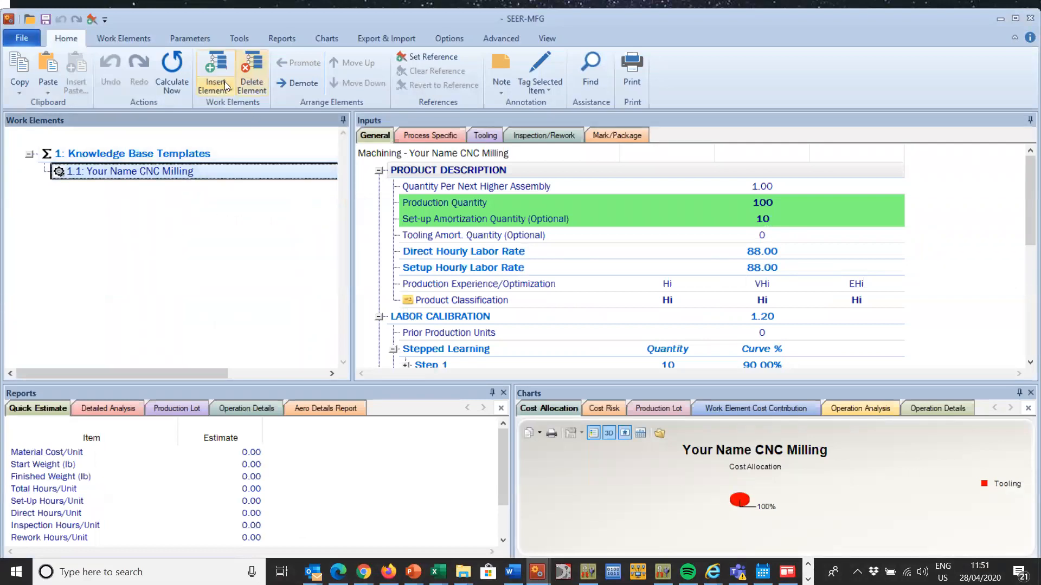
pyautogui.click(216, 67)
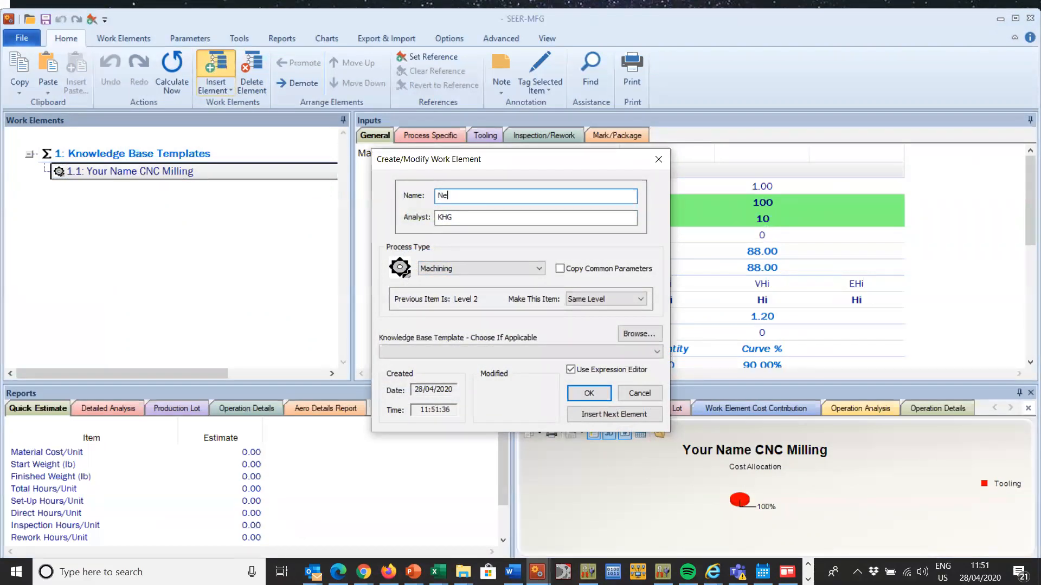
pyautogui.write('New Milling')
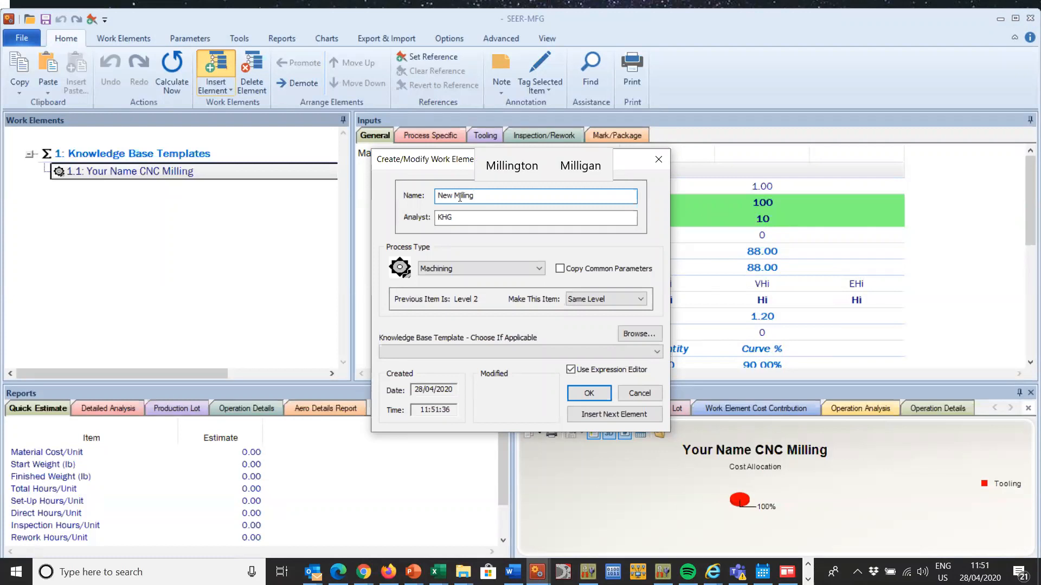
# Step: Choose Your Name CNC Milling as the knowledge base template for the New Milling element
pyautogui.click(550, 349)
pyautogui.moveTo(658, 139); pyautogui.dragTo(683, 279)
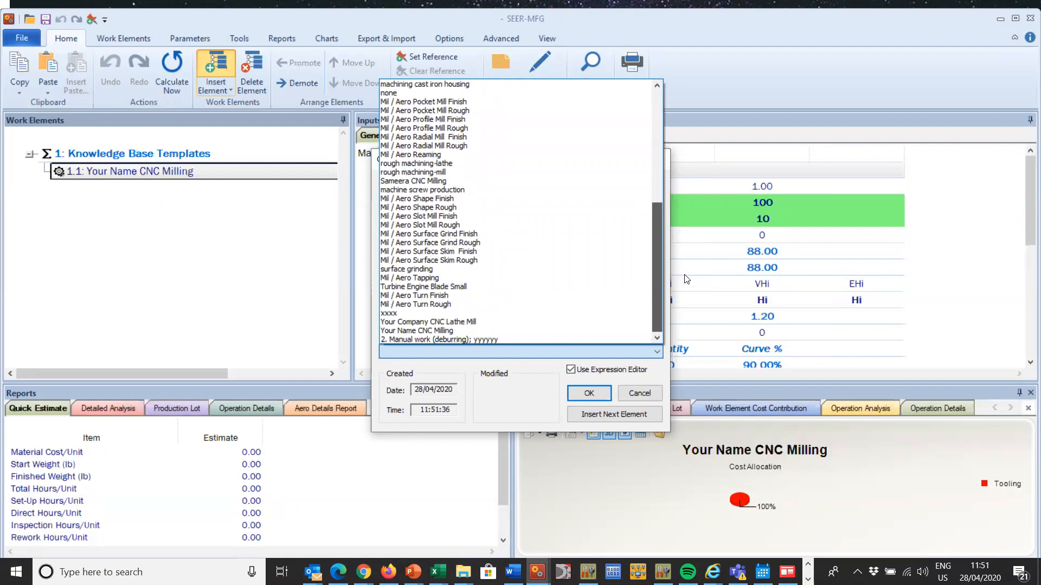
pyautogui.click(481, 322)
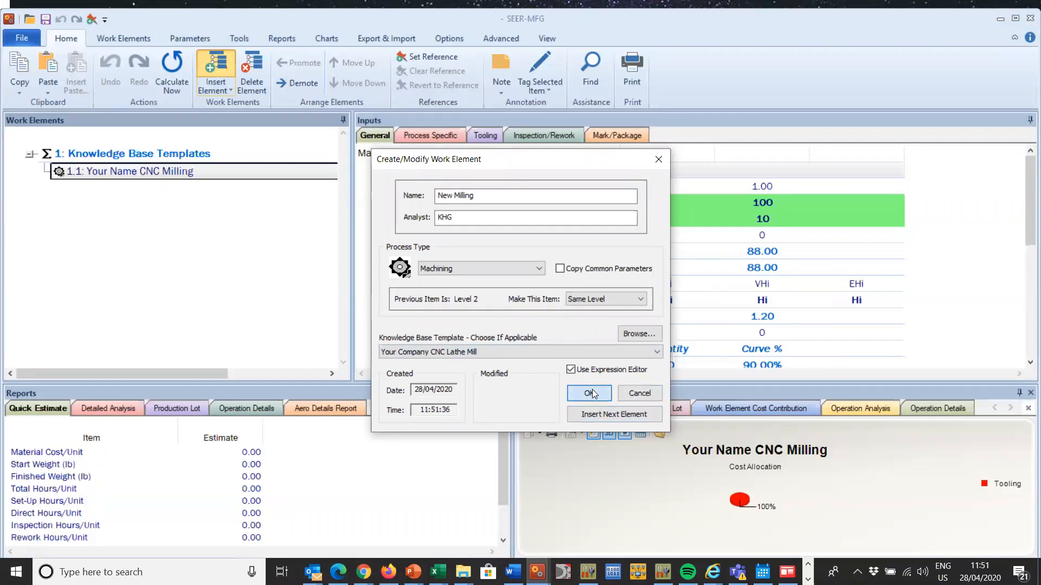
pyautogui.click(563, 350)
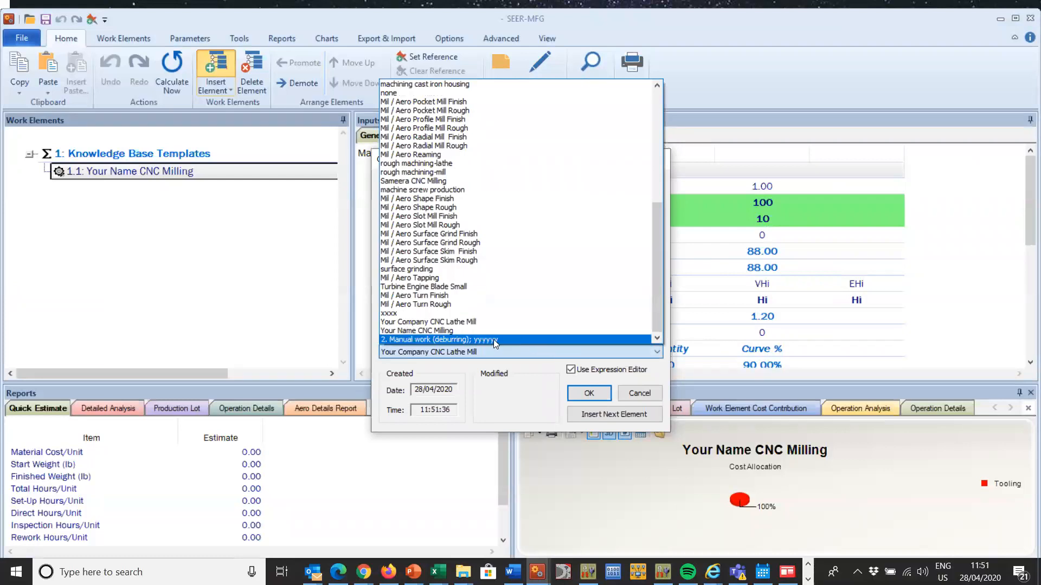
pyautogui.click(478, 329)
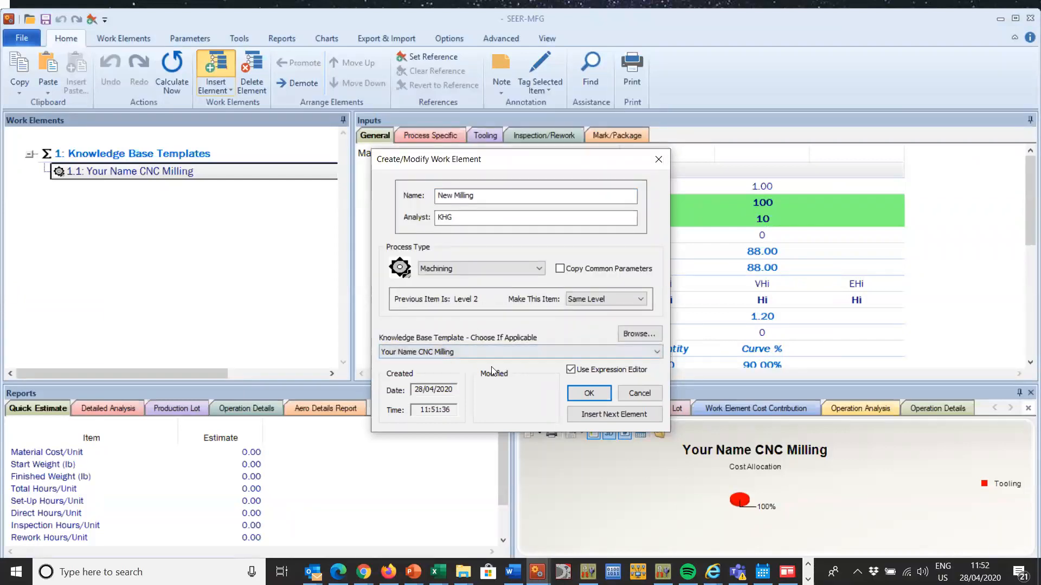
# Step: Create the New Milling element from the chosen template and compare its general inputs with those of Your Name CNC Milling
pyautogui.click(589, 393)
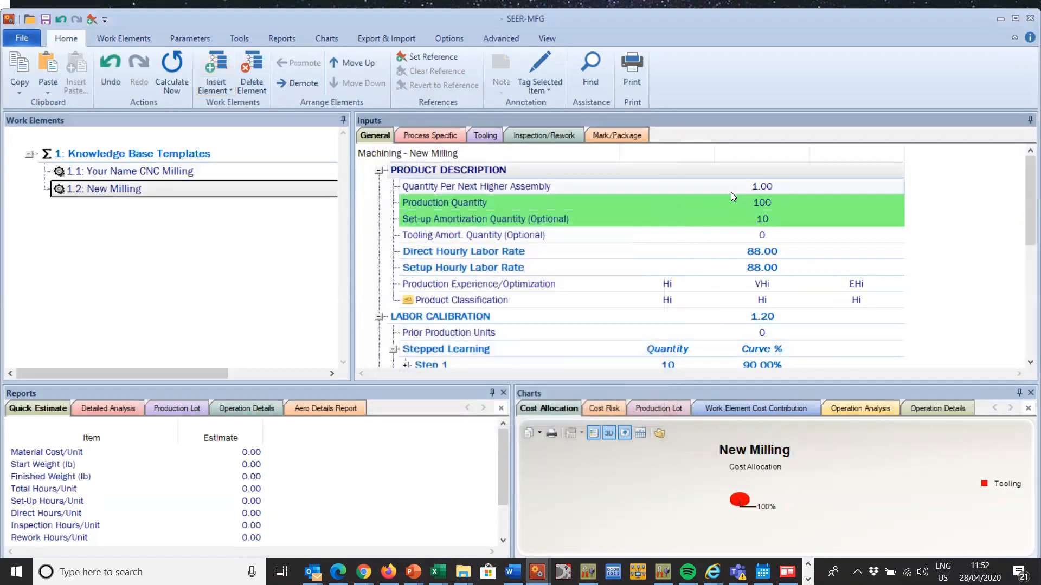
pyautogui.click(182, 168)
pyautogui.click(174, 190)
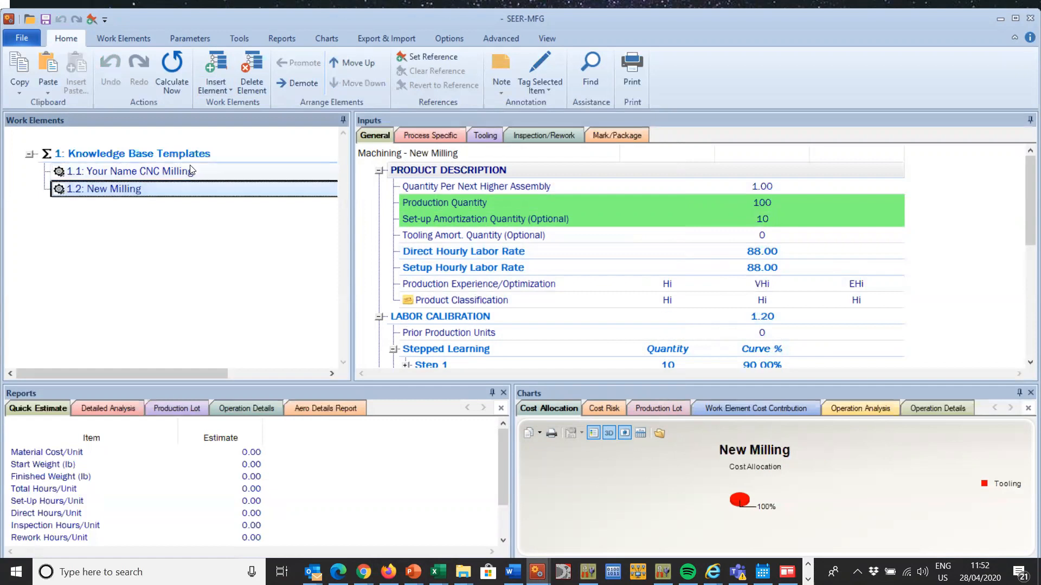
pyautogui.click(184, 172)
pyautogui.click(191, 189)
pyautogui.click(191, 172)
pyautogui.click(191, 190)
pyautogui.click(189, 173)
pyautogui.click(185, 190)
pyautogui.click(185, 171)
# Step: Rename the New Milling work element to Your Name New Milling Mk2
pyautogui.click(173, 190)
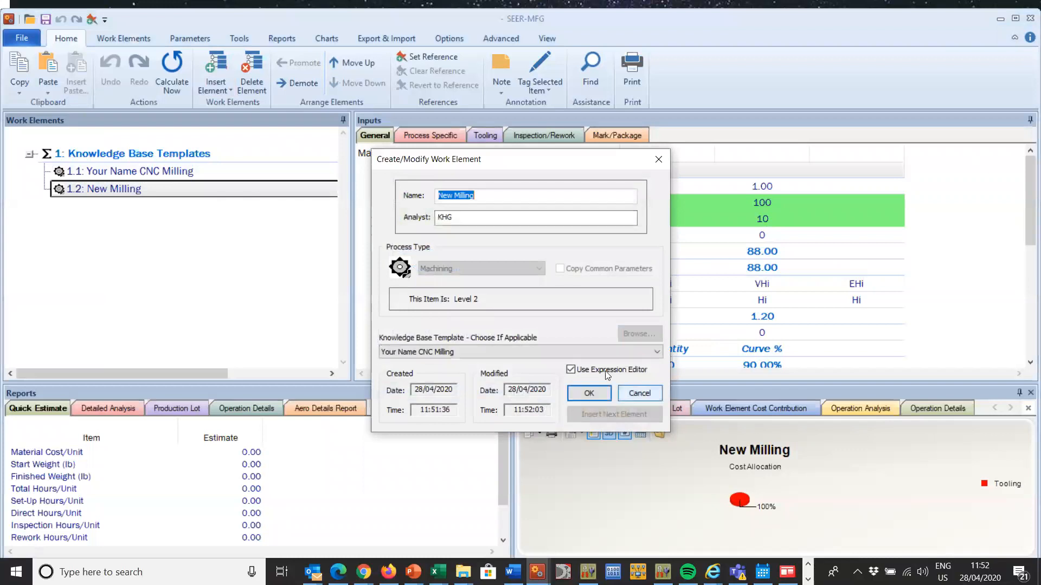
pyautogui.click(478, 196)
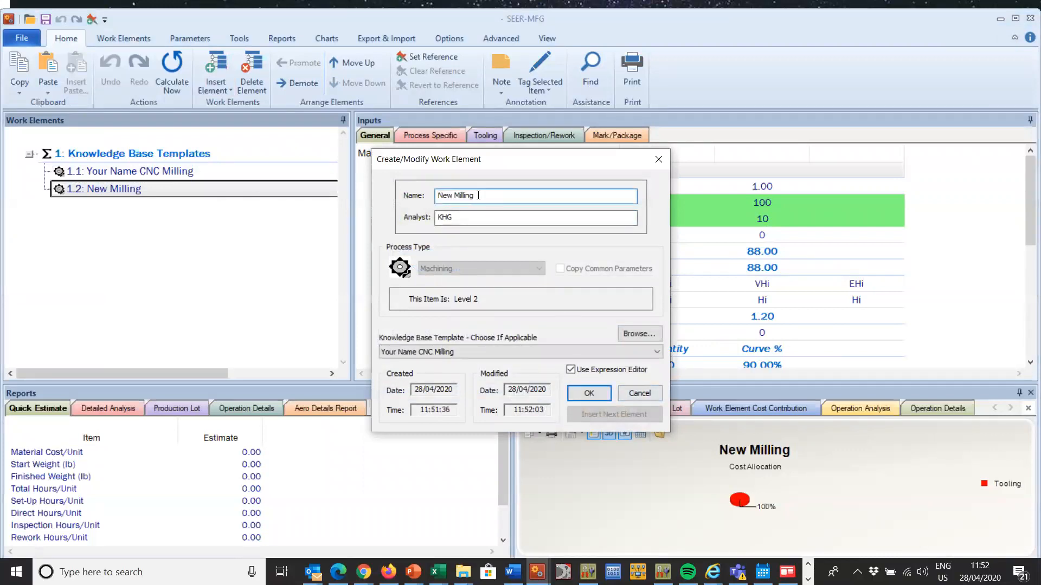
pyautogui.click(438, 195)
pyautogui.write('Your Name New ')
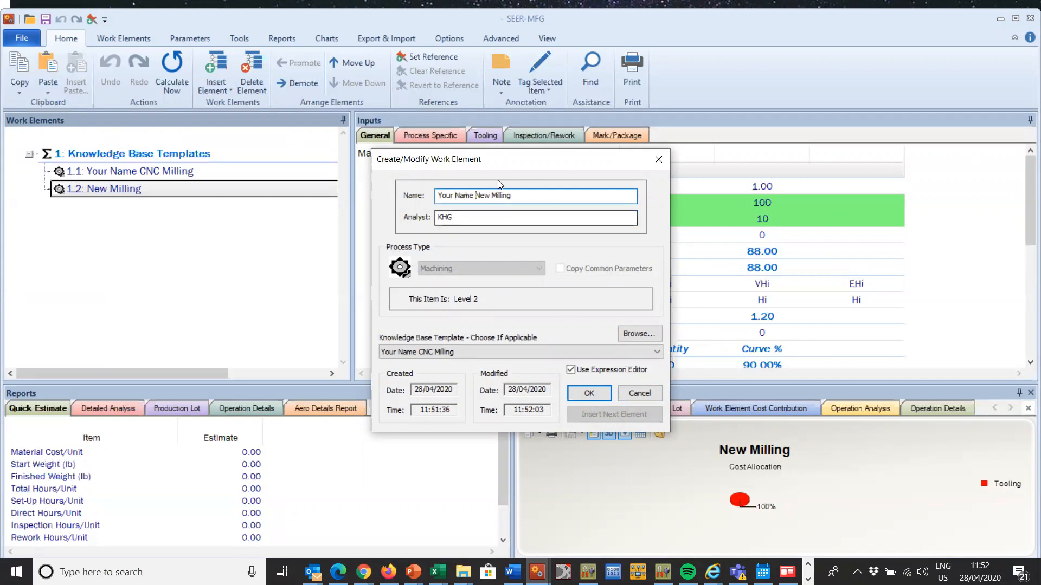
pyautogui.write('Milling Mk2')
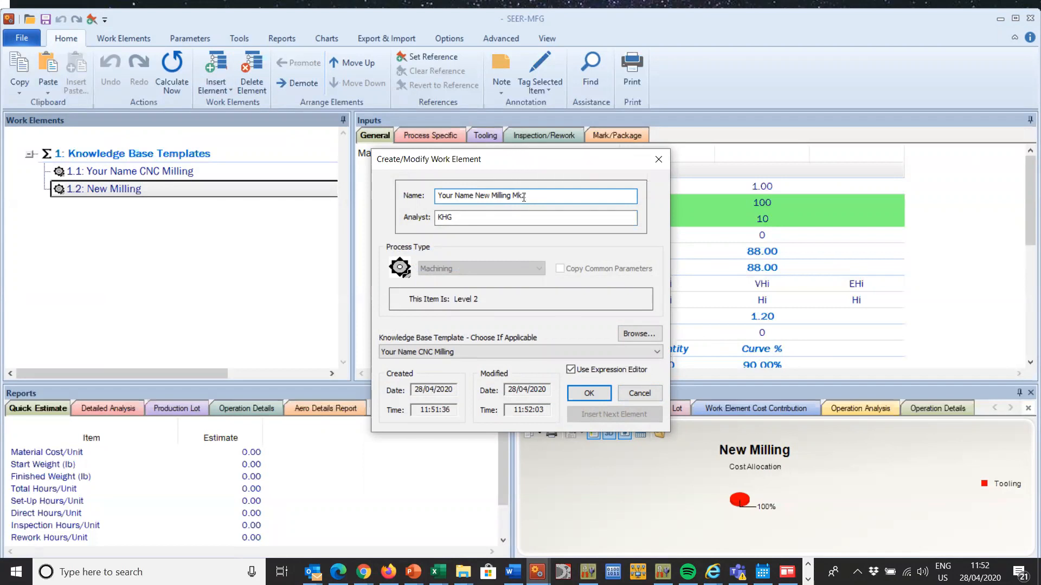
pyautogui.click(598, 392)
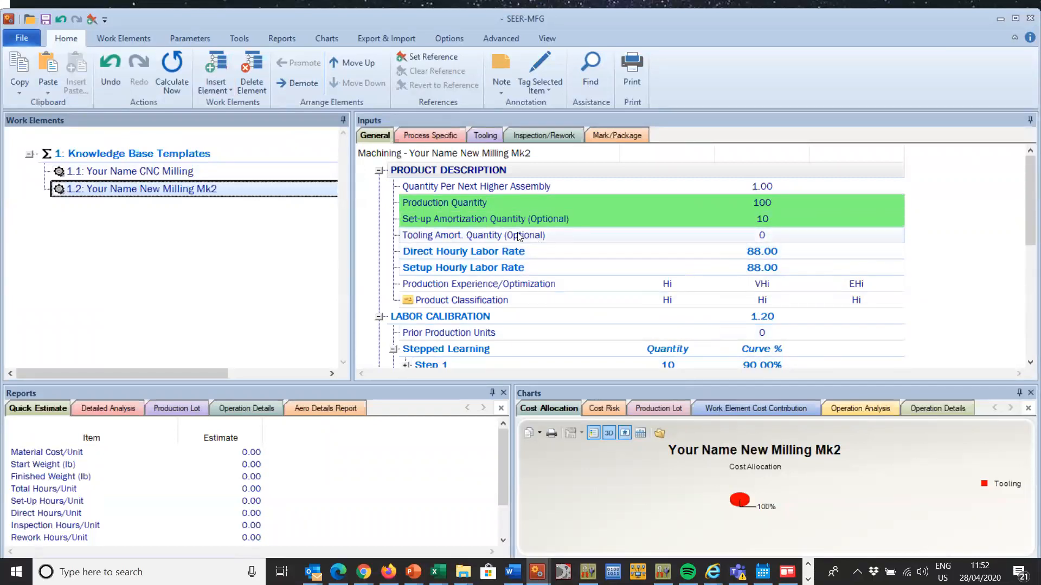
# Step: Hide the general parameters of Your Name New Milling Mk2 from Tooling Amort. Quantity (Optional) through Profit
pyautogui.click(539, 238)
pyautogui.moveTo(1023, 184); pyautogui.dragTo(1023, 315)
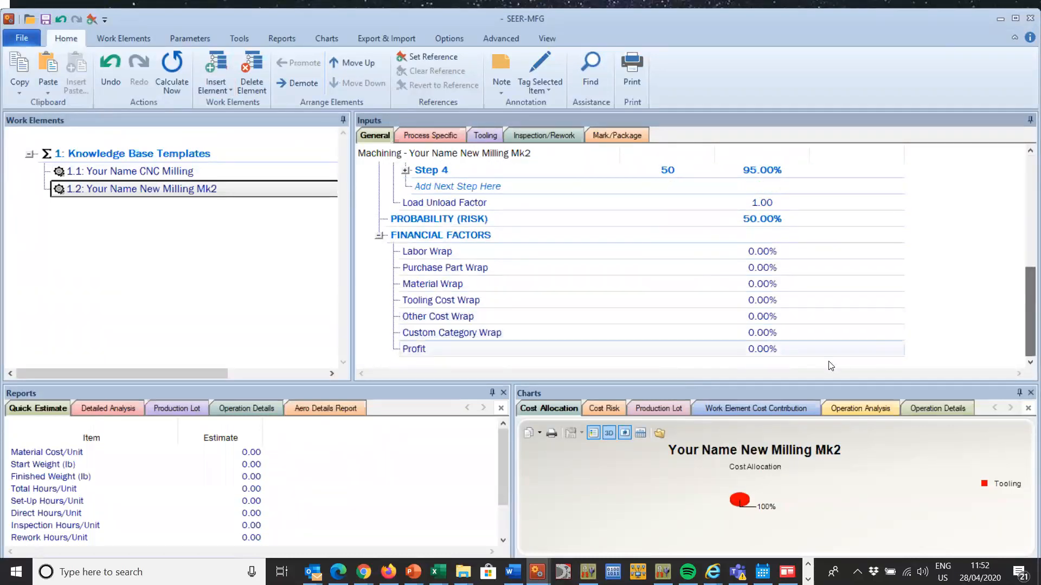
pyautogui.keyDown('shift'); pyautogui.click(710, 350); pyautogui.keyUp('shift')
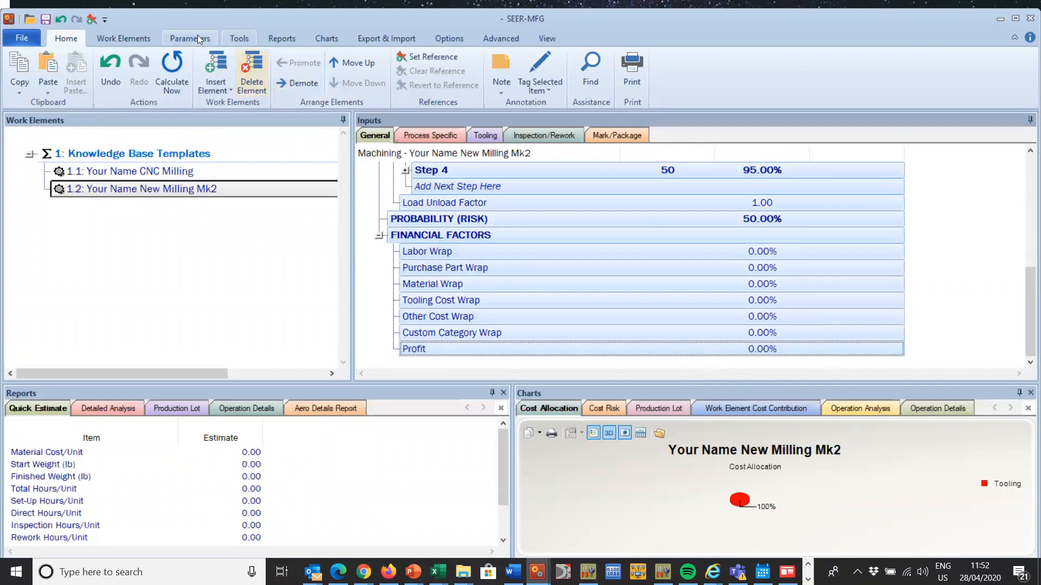
pyautogui.click(183, 40)
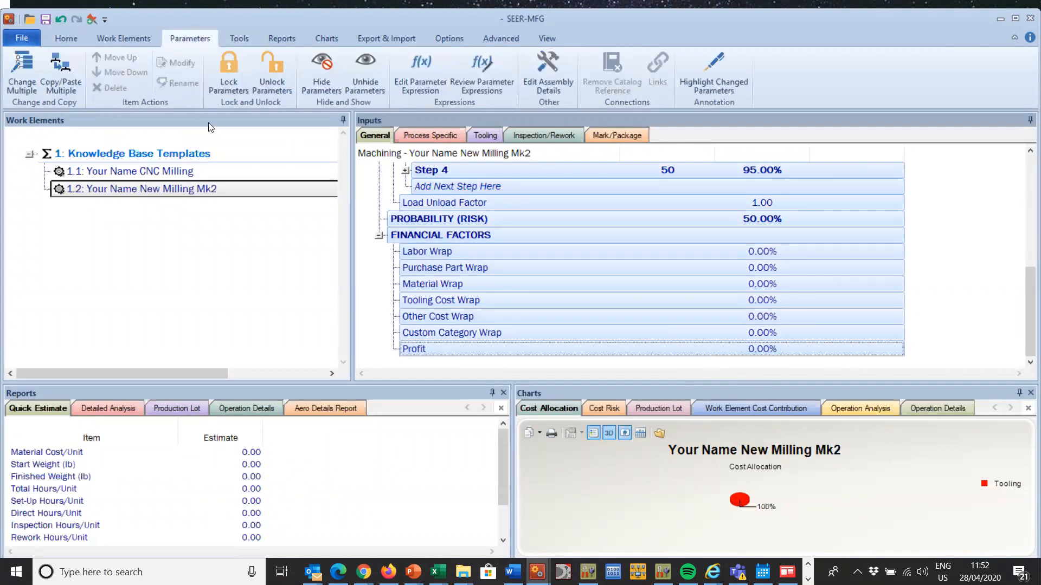
pyautogui.click(329, 59)
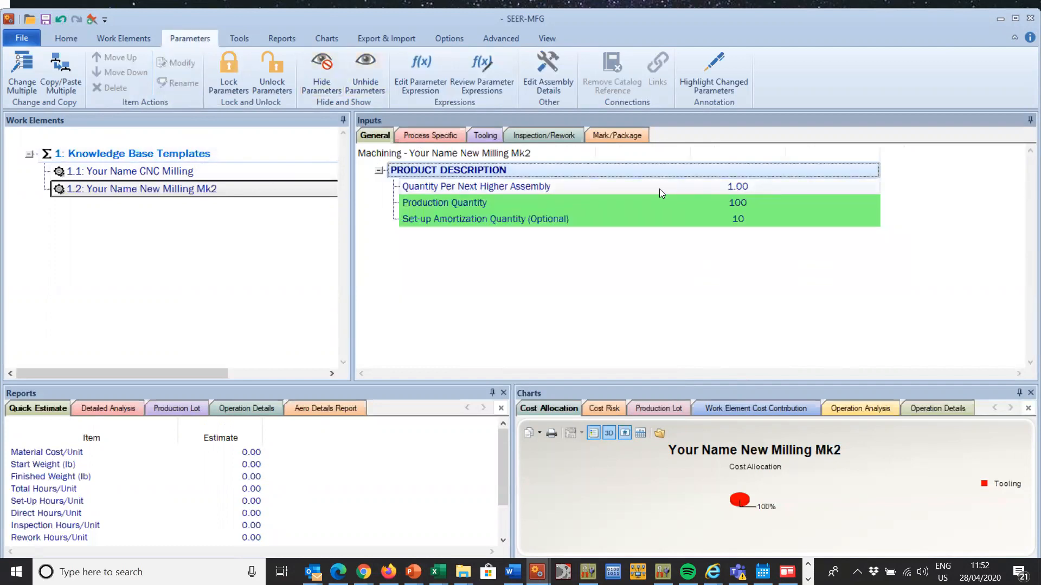
# Step: Hide the process-specific parameters Raw Weight and Include Finished Weight in Rollup Calc
pyautogui.click(422, 138)
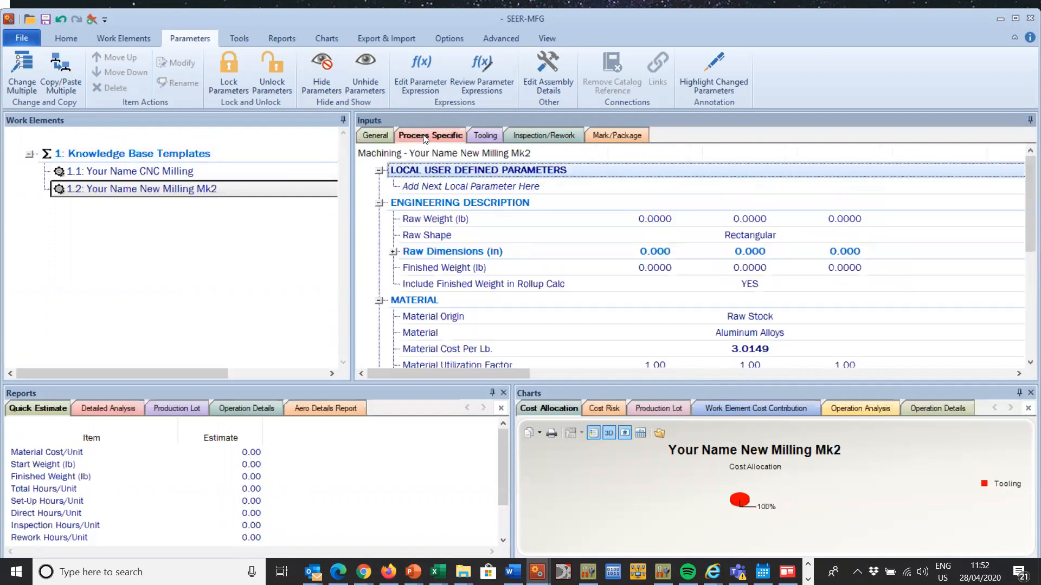
pyautogui.click(466, 221)
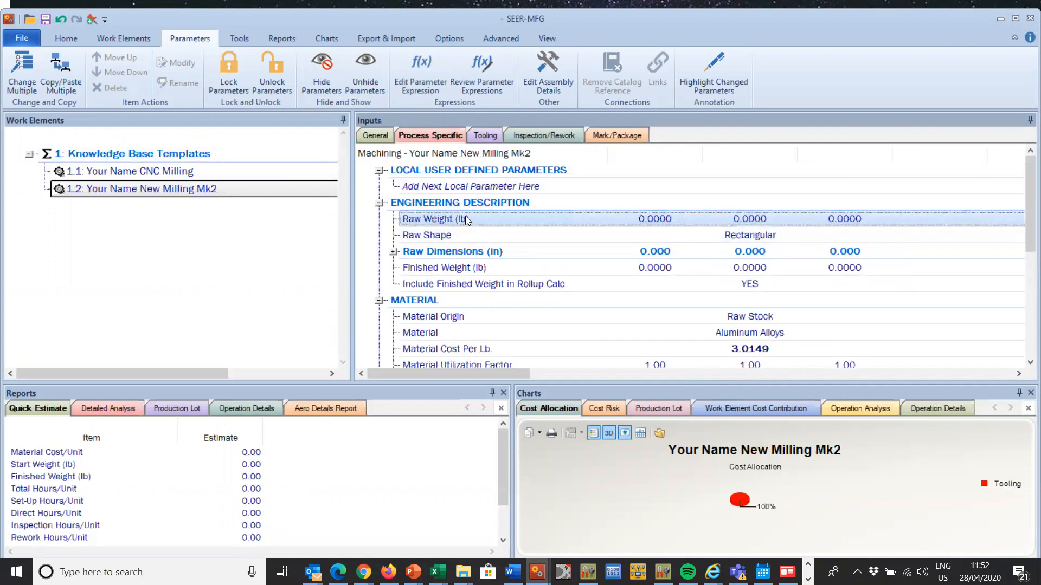
pyautogui.rightClick(465, 217)
pyautogui.click(403, 174)
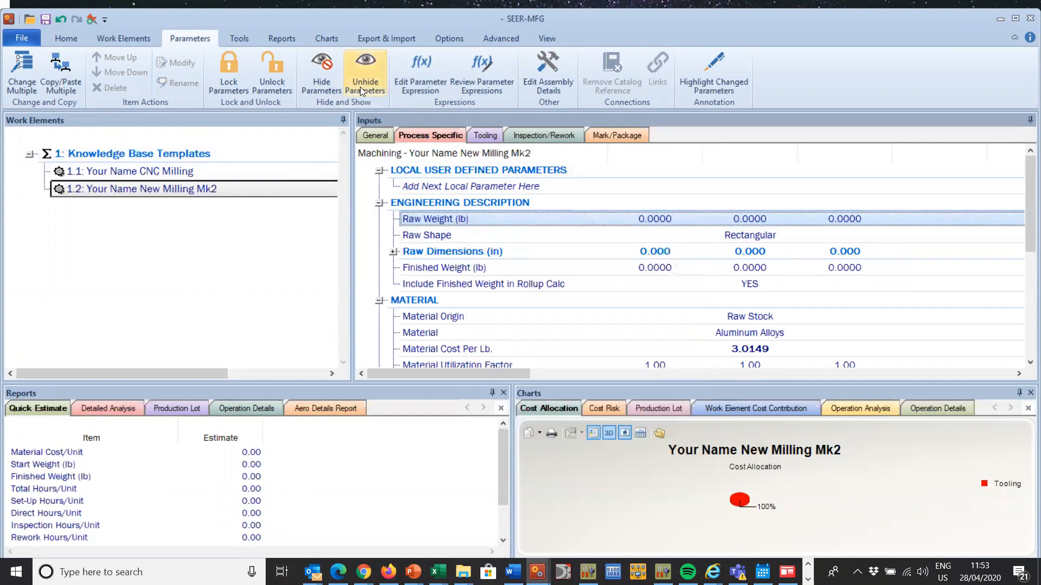
pyautogui.click(328, 67)
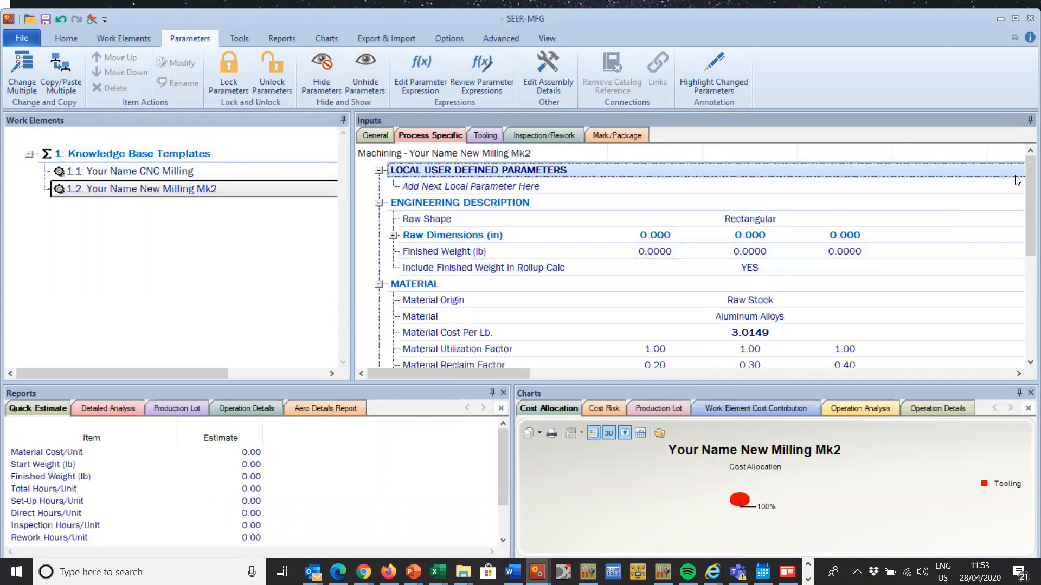
pyautogui.click(551, 270)
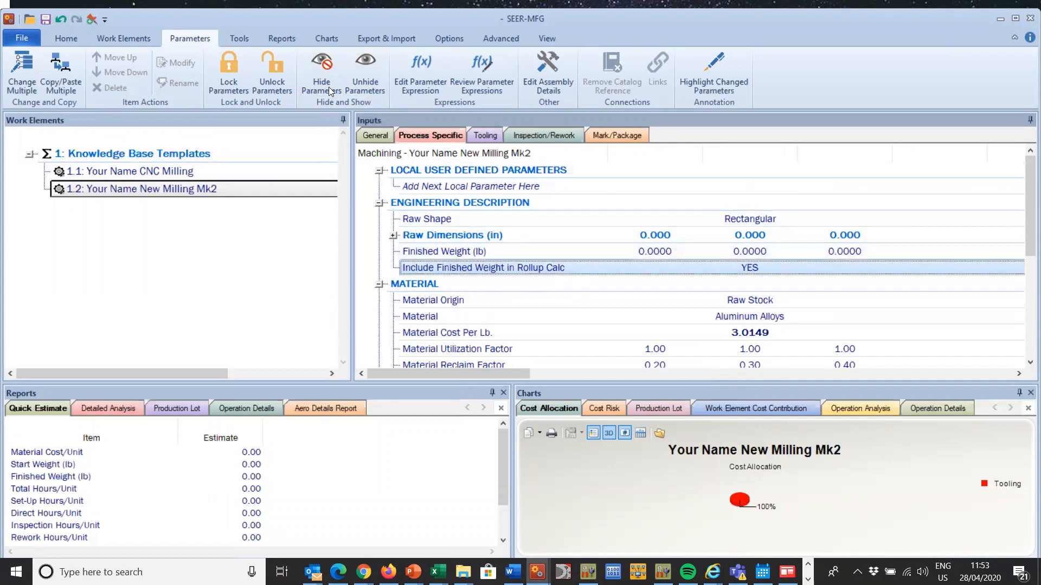
pyautogui.click(327, 64)
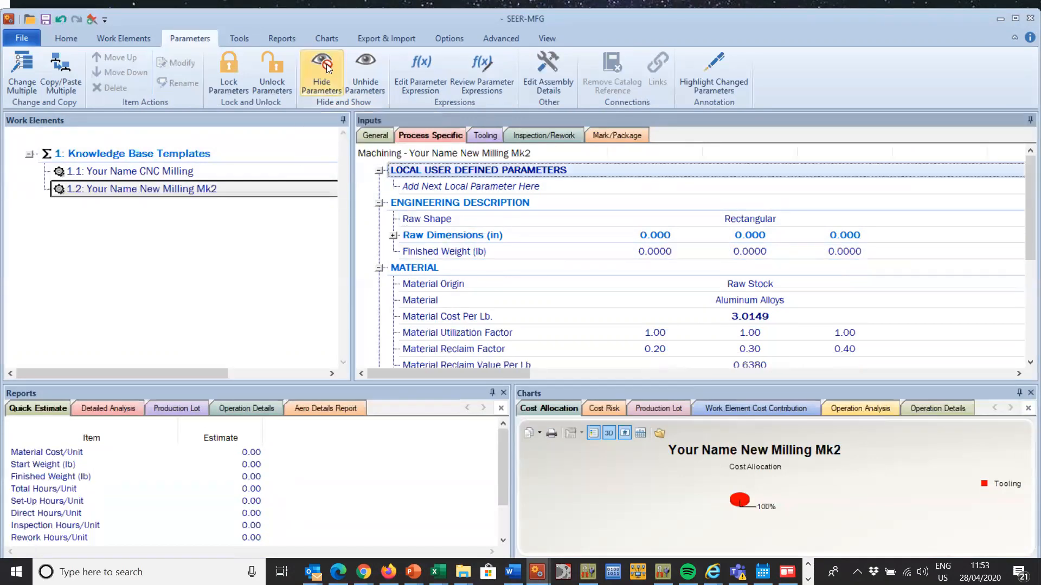
# Step: Set all three Material Reclaim Factor values to 0 and the Material Reclaim Value Per Lb. to 0
pyautogui.moveTo(1027, 175); pyautogui.dragTo(1026, 210)
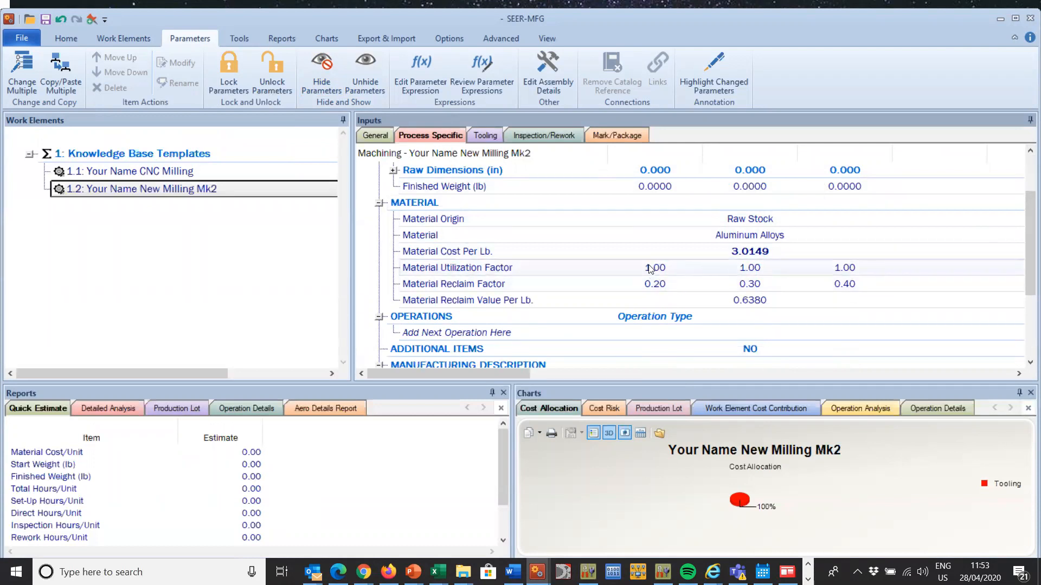
pyautogui.doubleClick(650, 284)
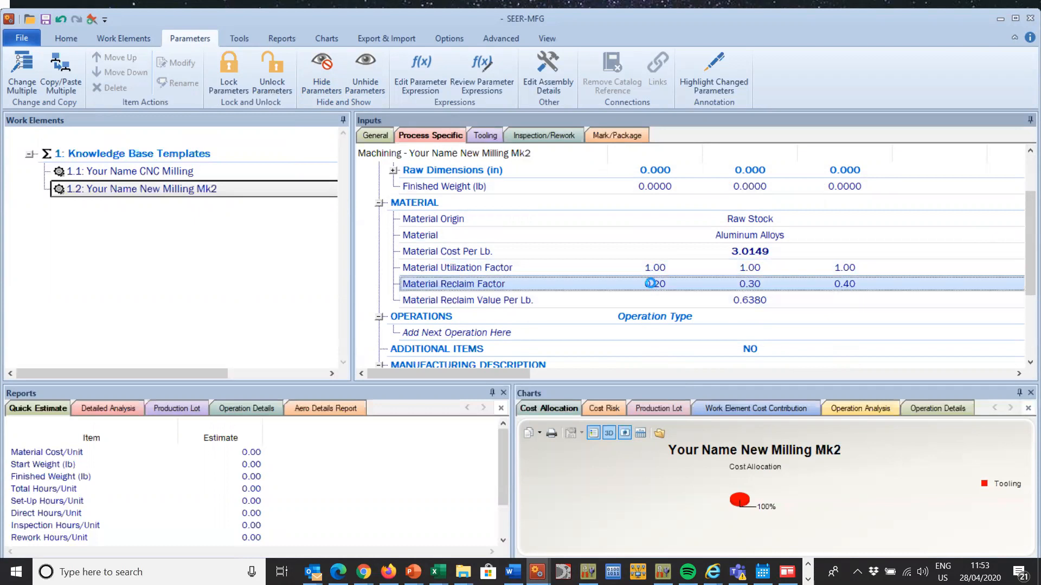
pyautogui.write('0')
pyautogui.click(502, 161)
pyautogui.click(708, 135)
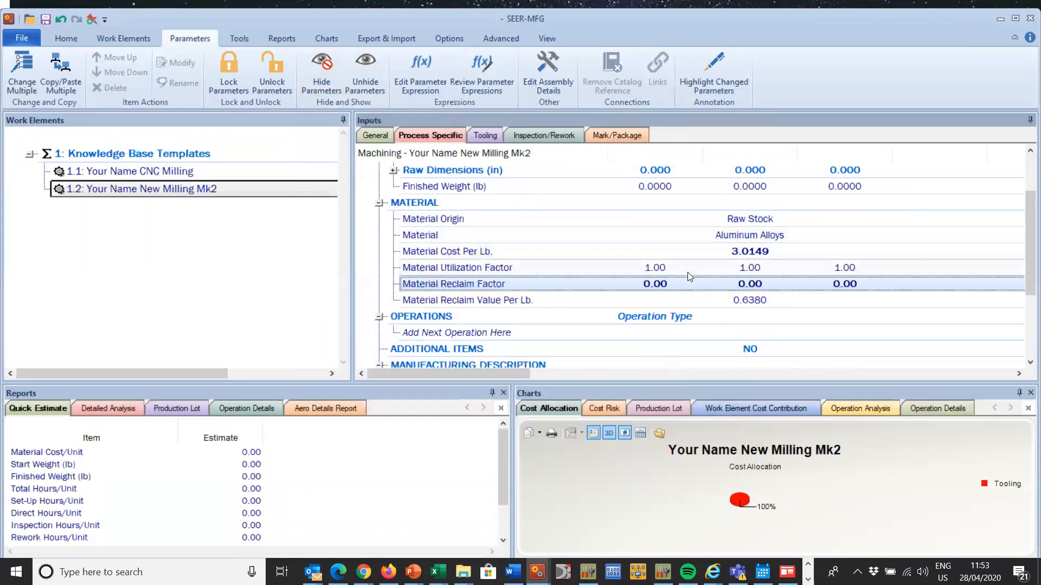
pyautogui.doubleClick(669, 299)
pyautogui.write('0')
pyautogui.click(708, 136)
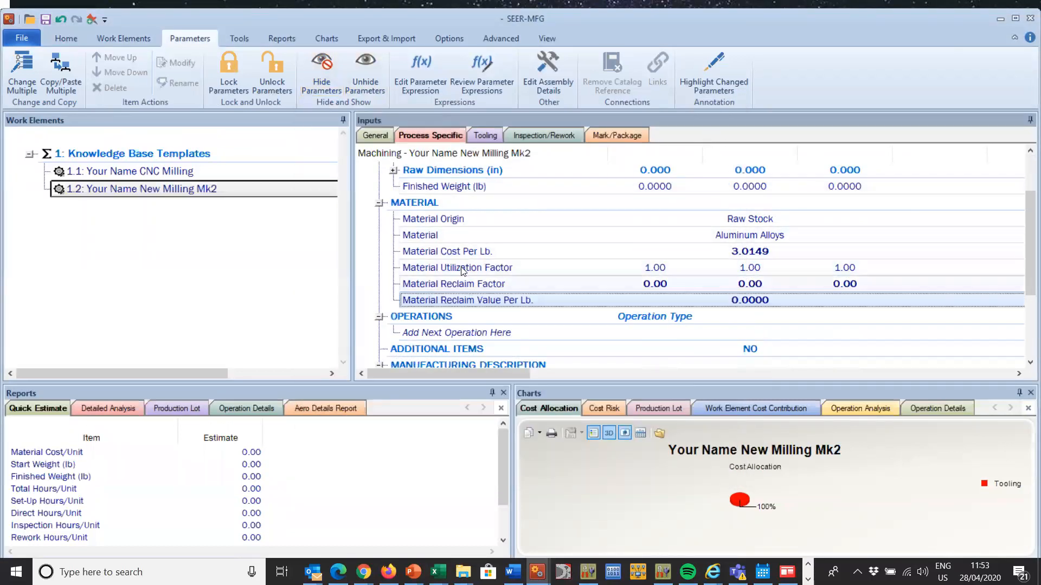
# Step: Hide the Material Utilization Factor, Material Reclaim Factor and Material Reclaim Value Per Lb. parameters
pyautogui.click(462, 270)
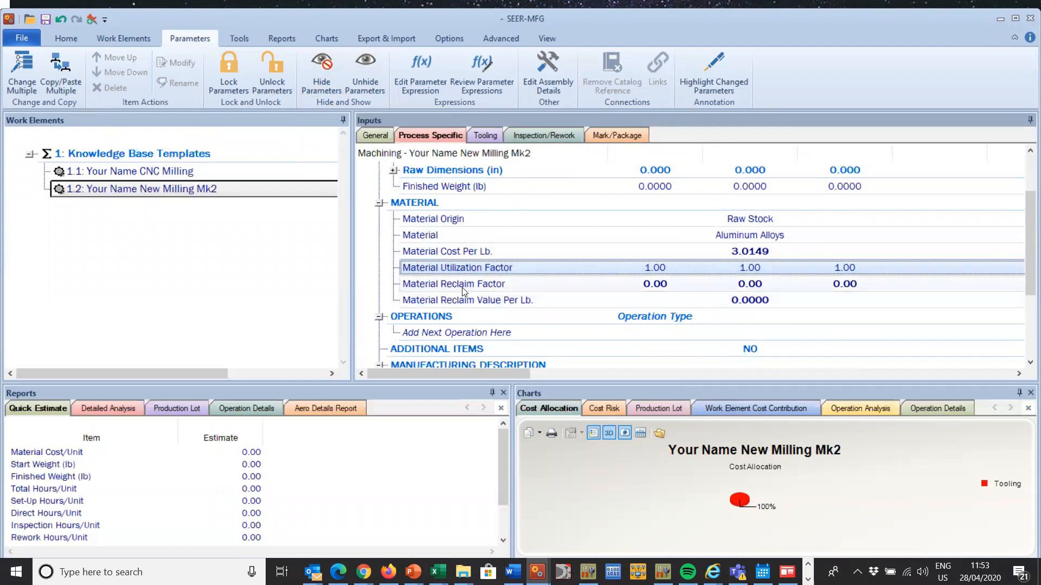
pyautogui.keyDown('shift'); pyautogui.click(459, 305); pyautogui.keyUp('shift')
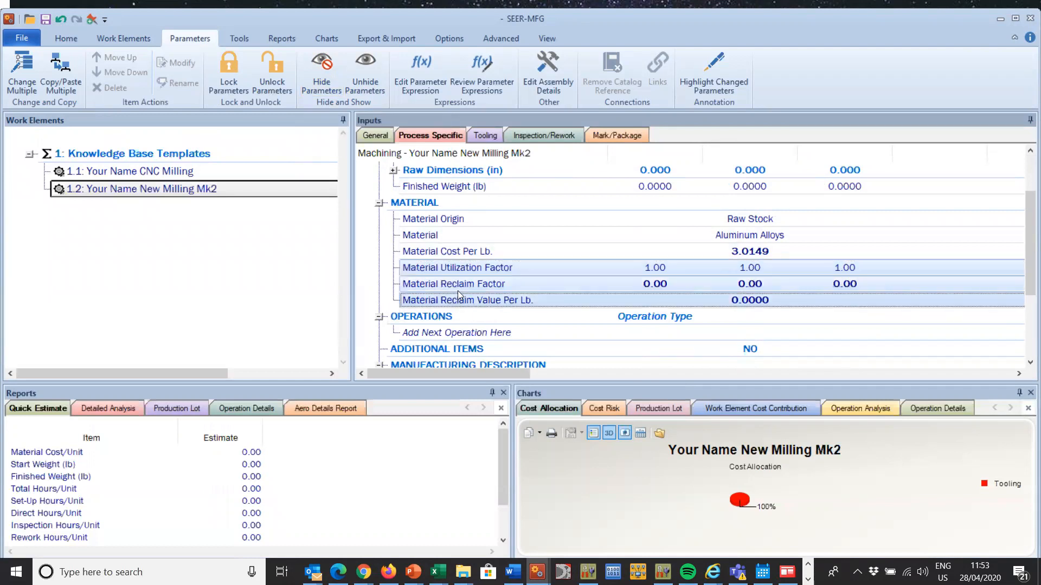
pyautogui.click(322, 71)
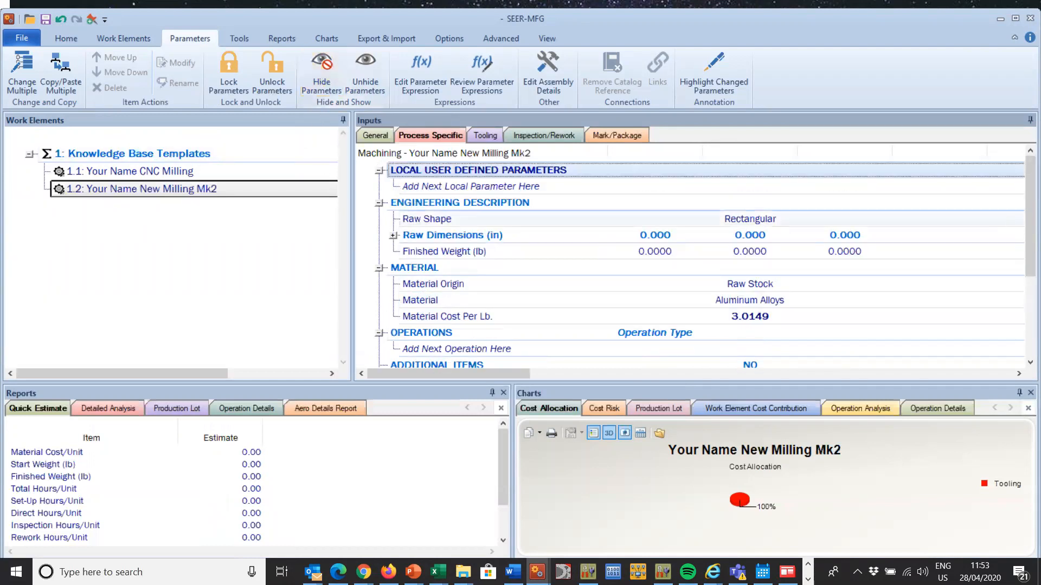
# Step: Hide the process-specific parameters from Manufacturing Description through Part Assembly Contribution and review the remaining list
pyautogui.moveTo(1026, 197); pyautogui.dragTo(1024, 294)
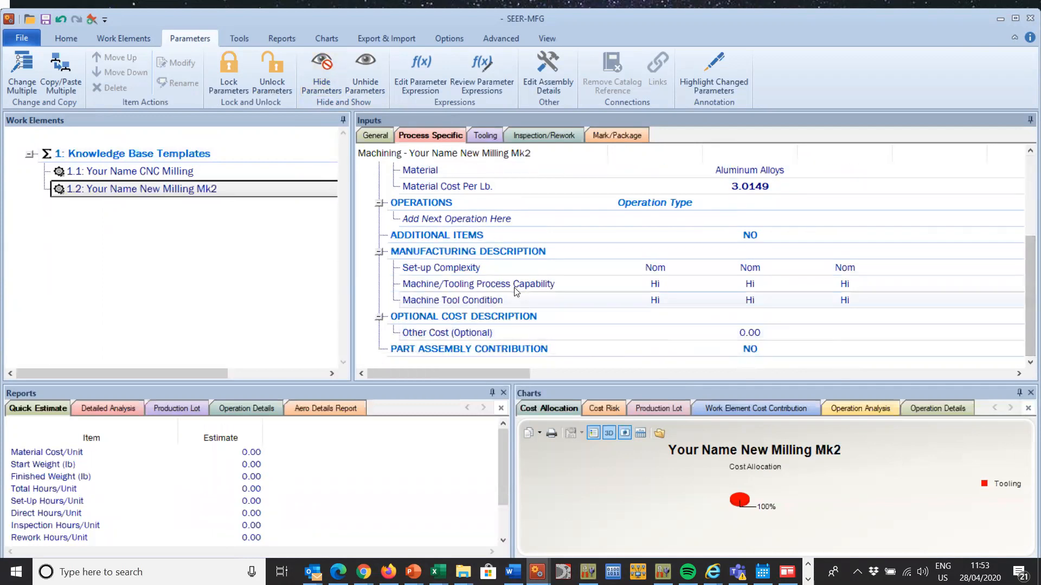
pyautogui.click(506, 252)
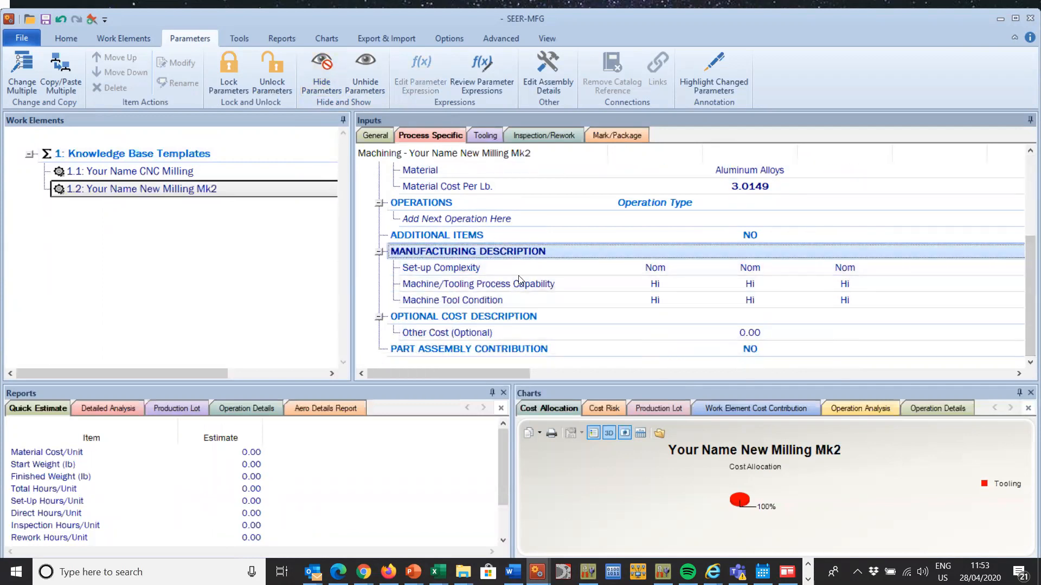
pyautogui.keyDown('shift'); pyautogui.click(486, 348); pyautogui.keyUp('shift')
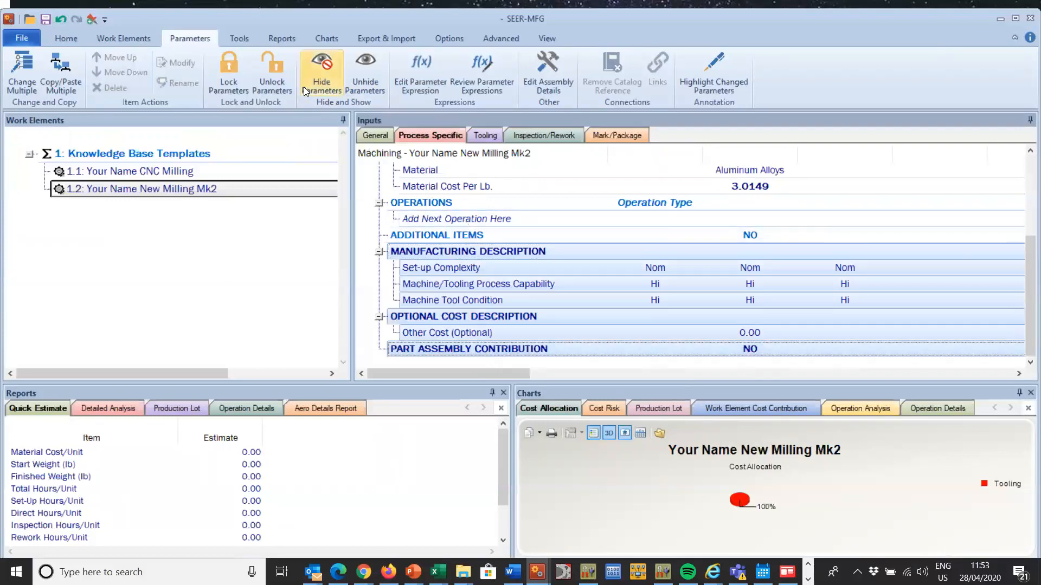
pyautogui.click(321, 64)
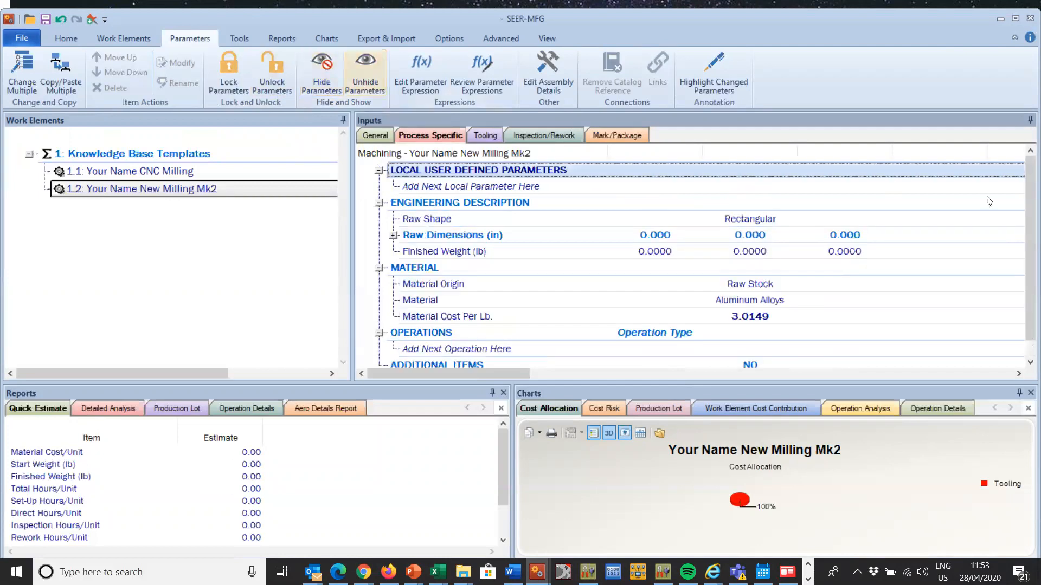
pyautogui.scroll(-1, 1014, 291)
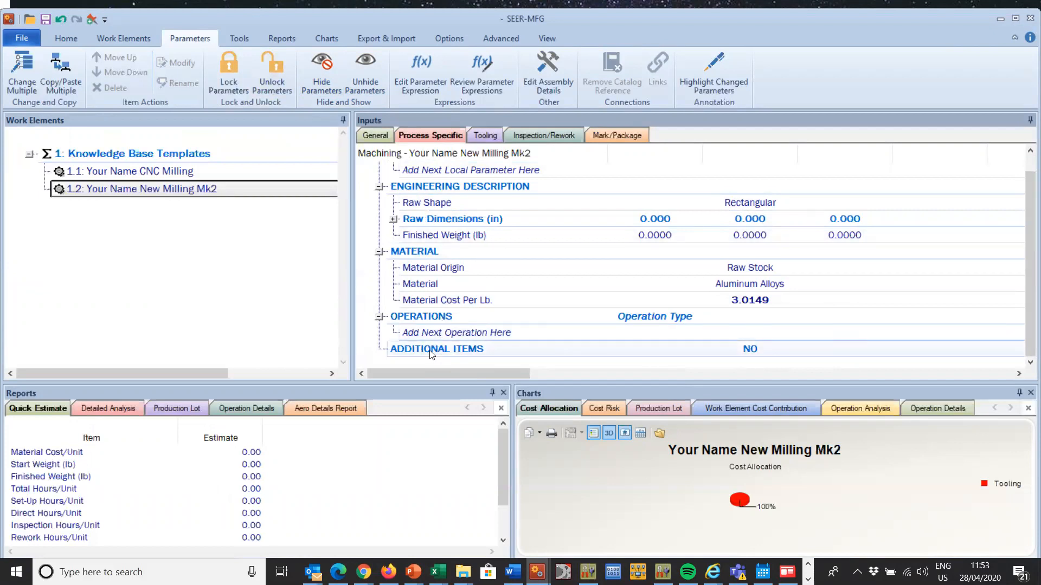
pyautogui.scroll(1, 1021, 191)
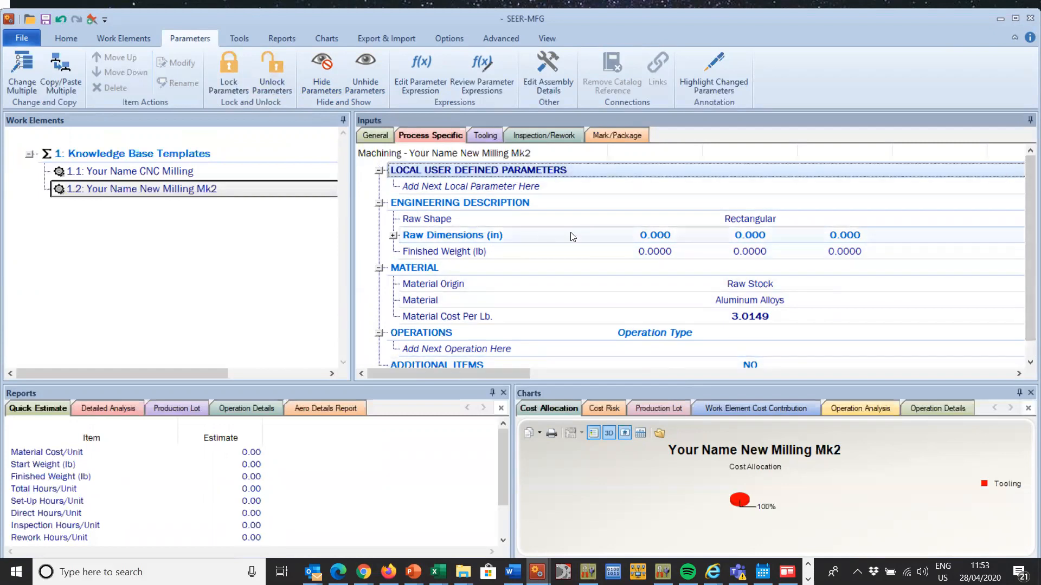
# Step: Hide all the tooling parameters, from Tool Description through Tool Cost (Optional)
pyautogui.click(486, 135)
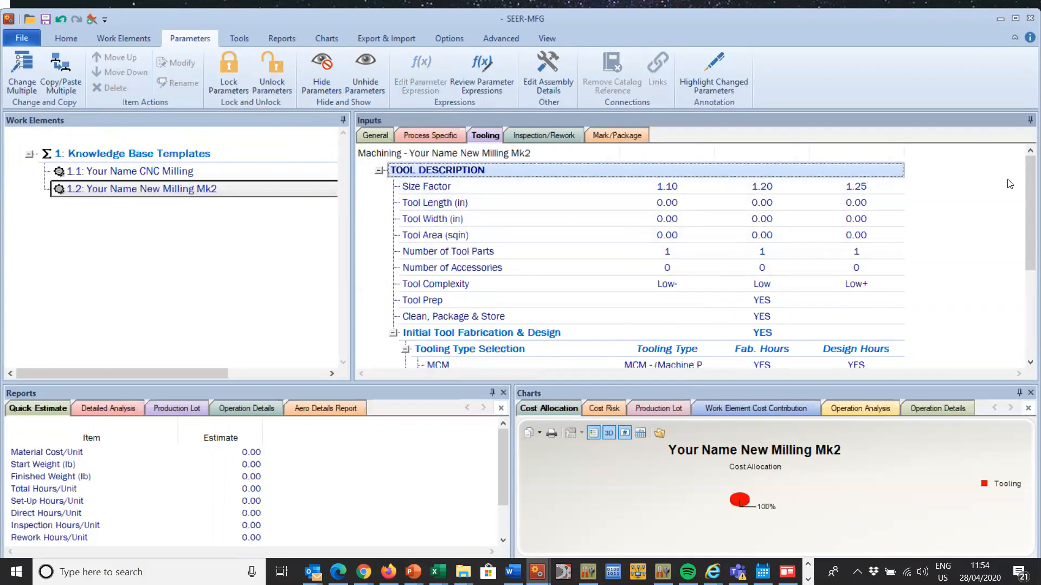
pyautogui.scroll(-3, 1023, 180)
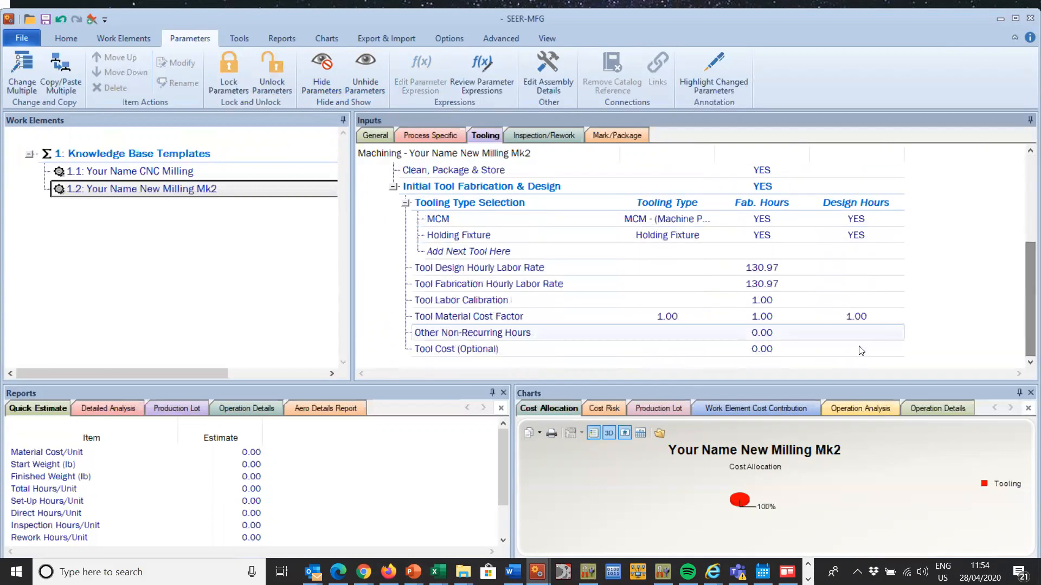
pyautogui.keyDown('shift'); pyautogui.click(824, 350); pyautogui.keyUp('shift')
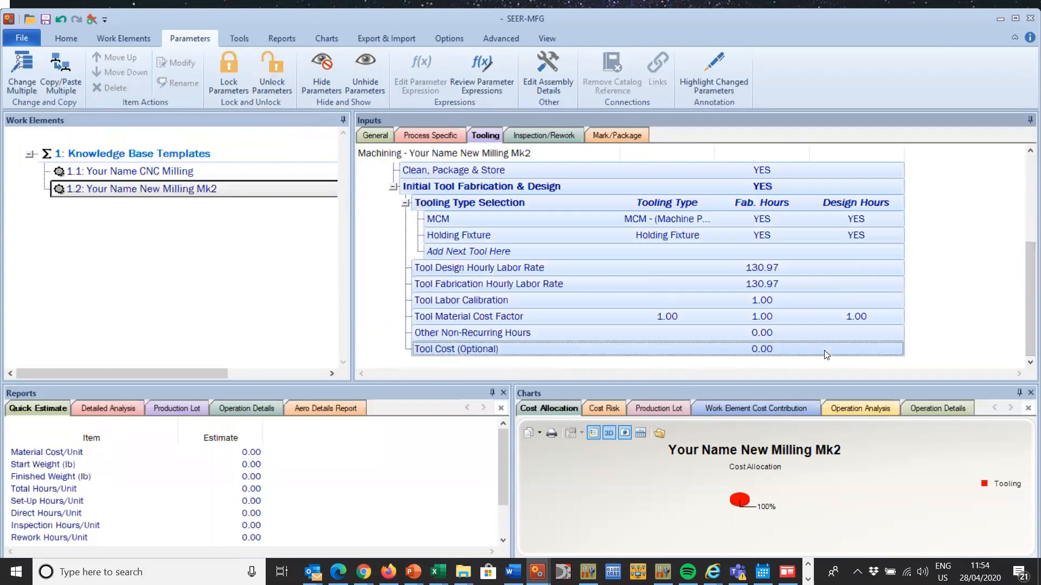
pyautogui.click(326, 66)
# Step: Hide all the inspection/rework parameters and the Mark Part and Package Part parameters, and recheck the general parameters
pyautogui.click(544, 134)
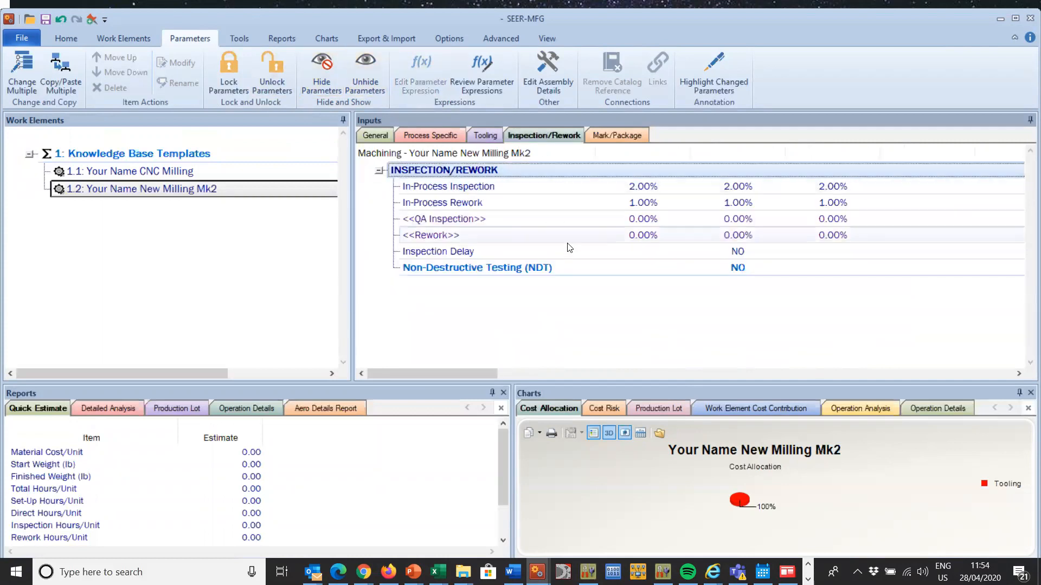
pyautogui.keyDown('shift'); pyautogui.click(573, 267); pyautogui.keyUp('shift')
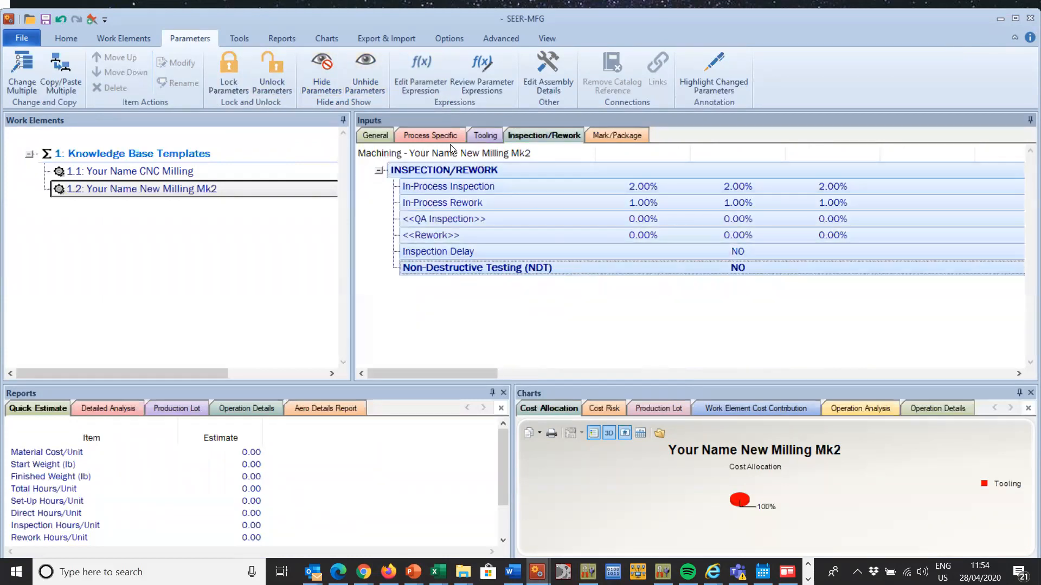
pyautogui.click(596, 138)
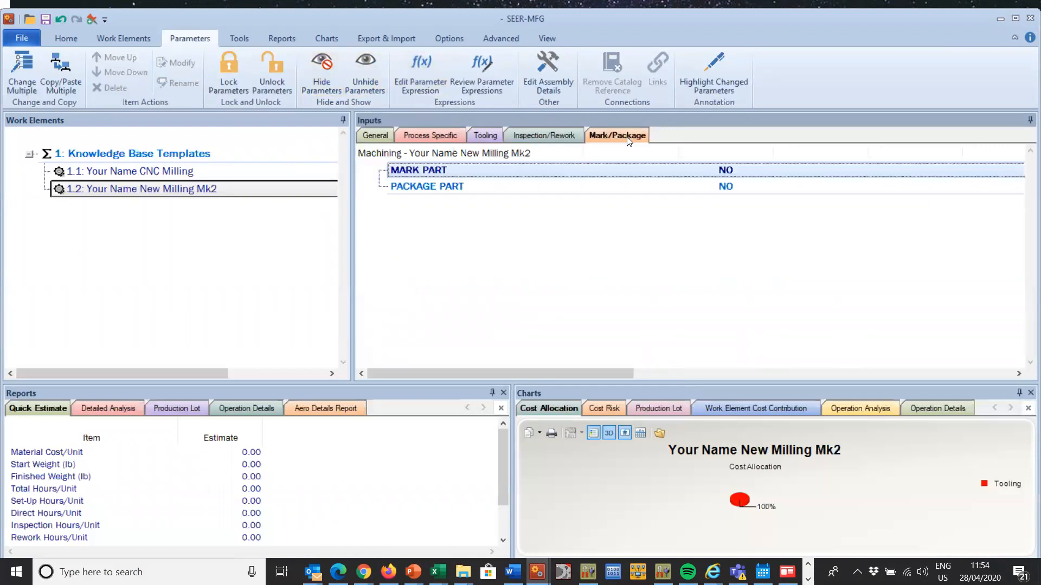
pyautogui.click(317, 70)
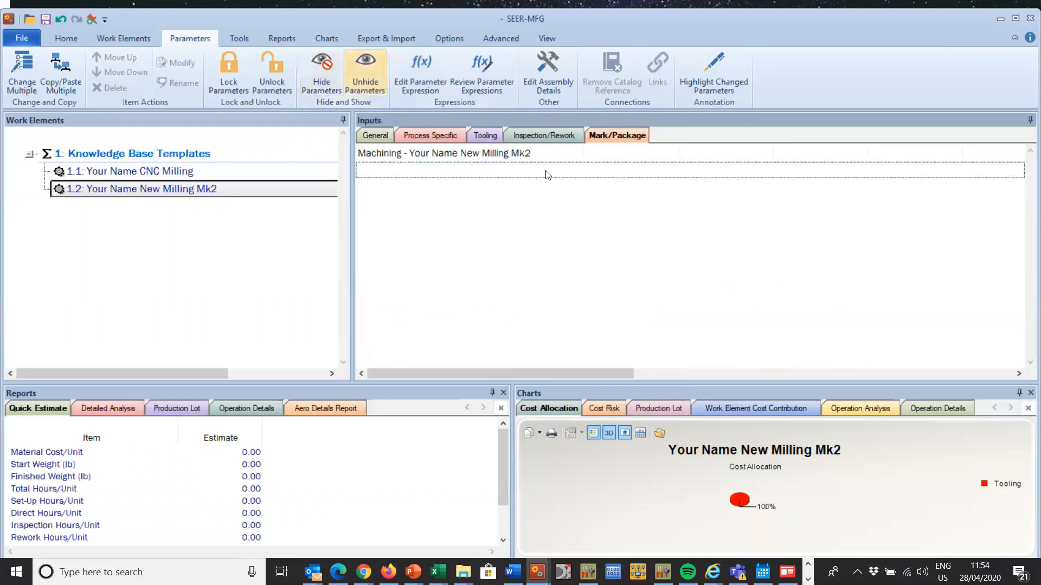
pyautogui.click(421, 137)
pyautogui.click(372, 137)
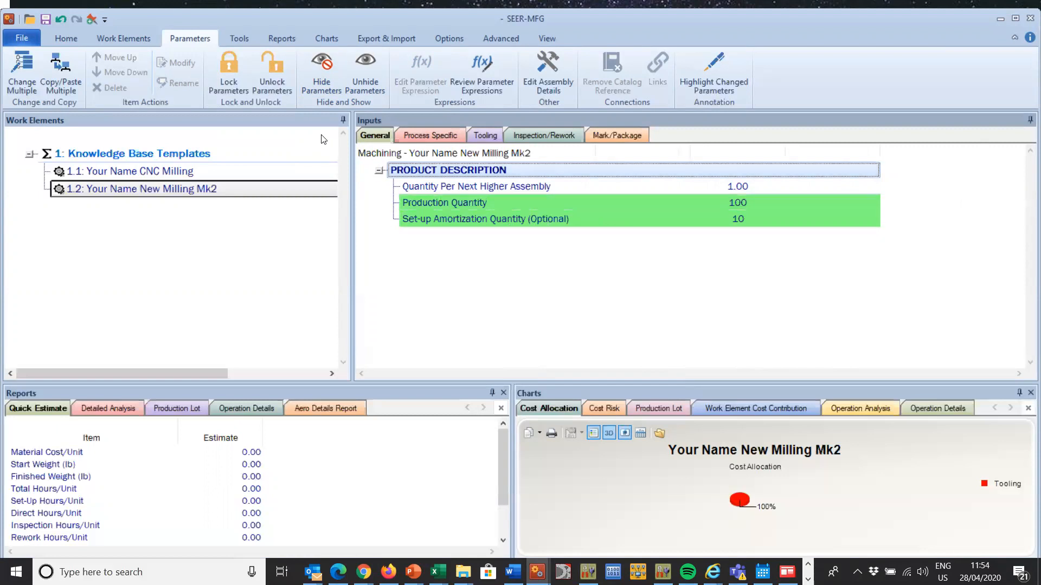
# Step: Save the Your Name New Milling Mk2 element as a knowledge base template in the file Your Name CNC Machining Mk2.mch
pyautogui.click(22, 36)
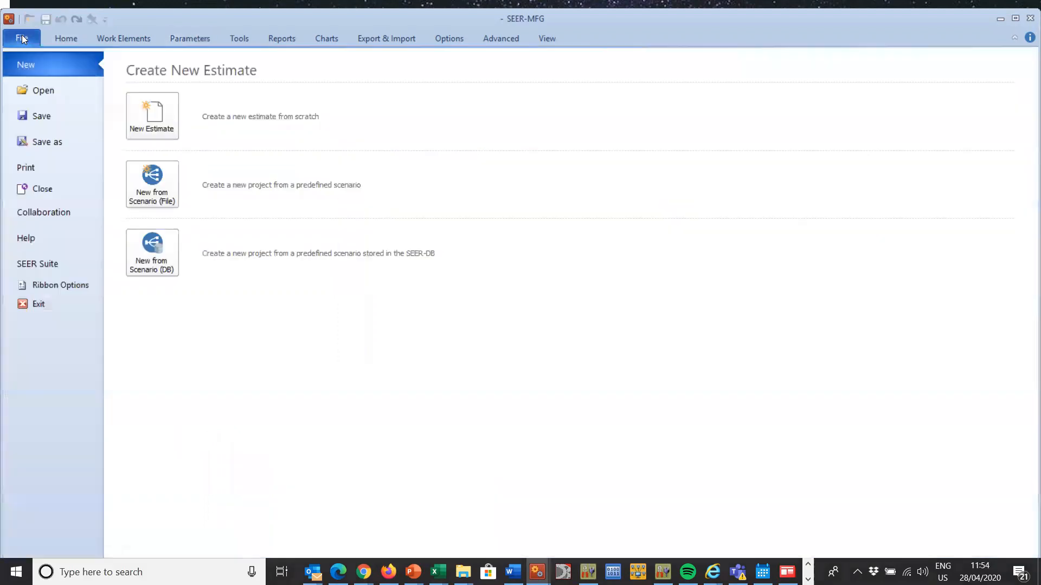
pyautogui.click(50, 144)
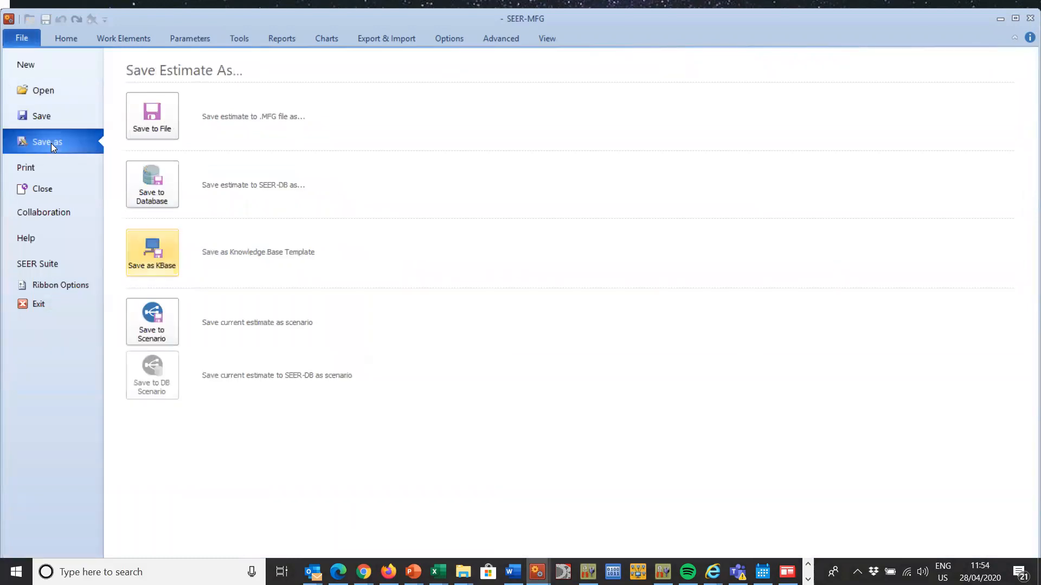
pyautogui.click(151, 260)
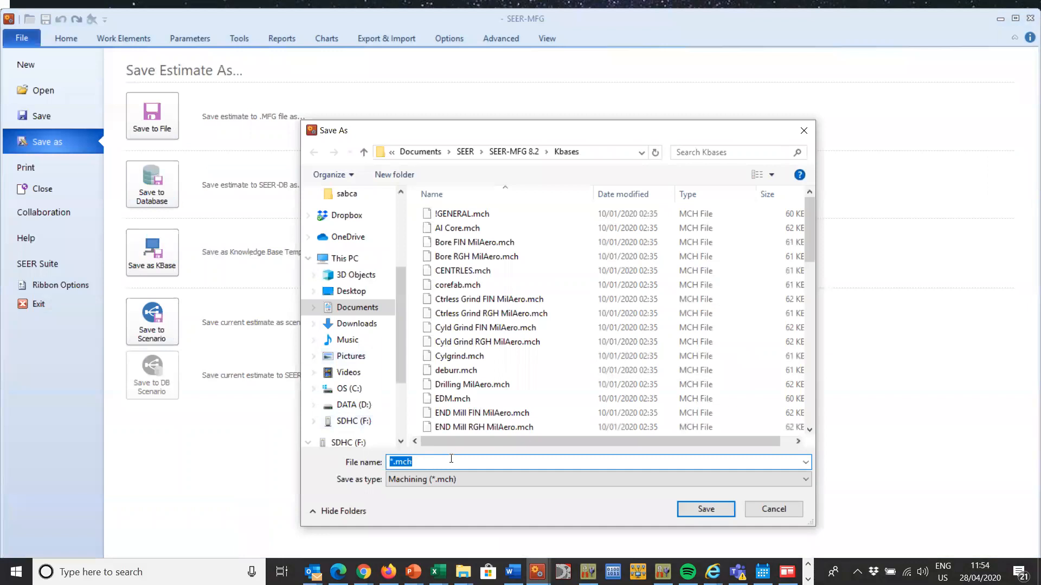
pyautogui.moveTo(811, 232); pyautogui.dragTo(813, 407)
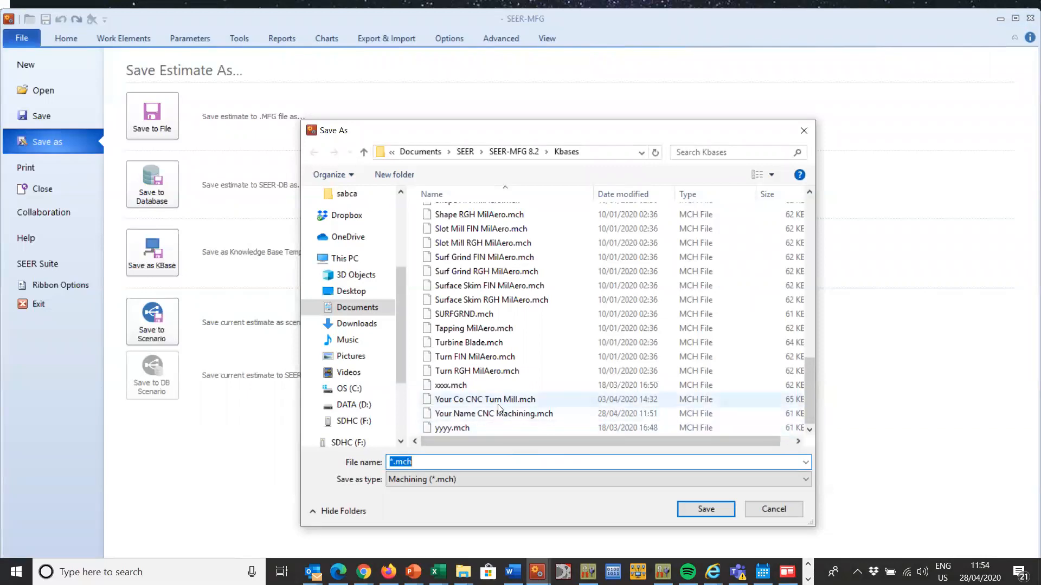
pyautogui.click(510, 414)
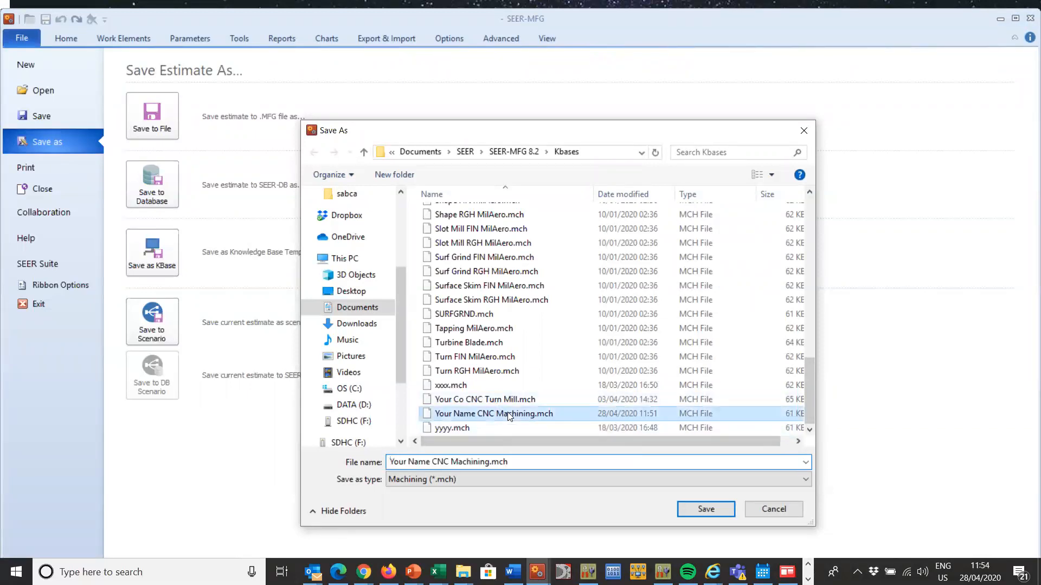
pyautogui.click(488, 463)
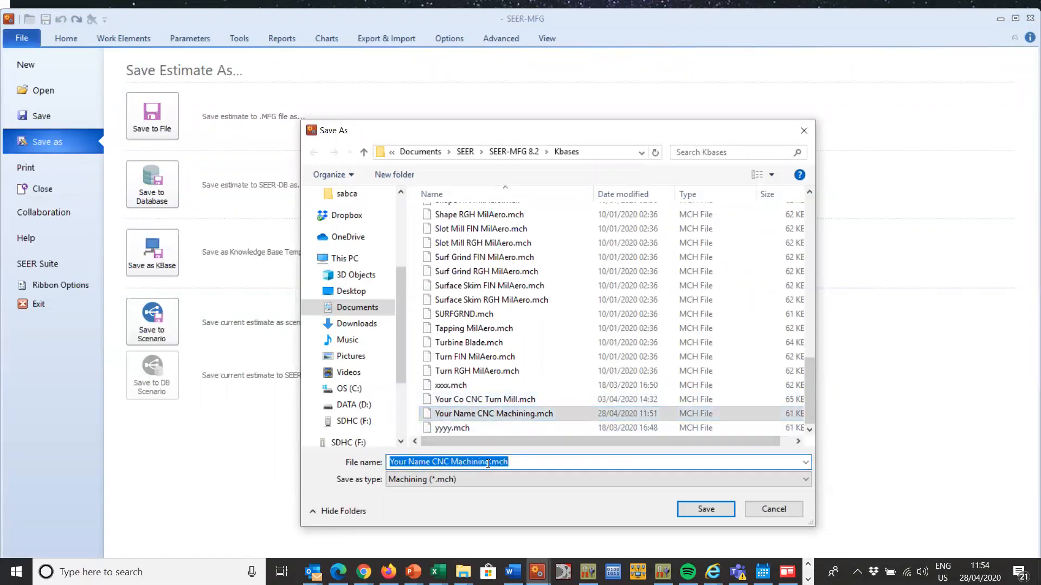
pyautogui.click(488, 463)
pyautogui.write('M')
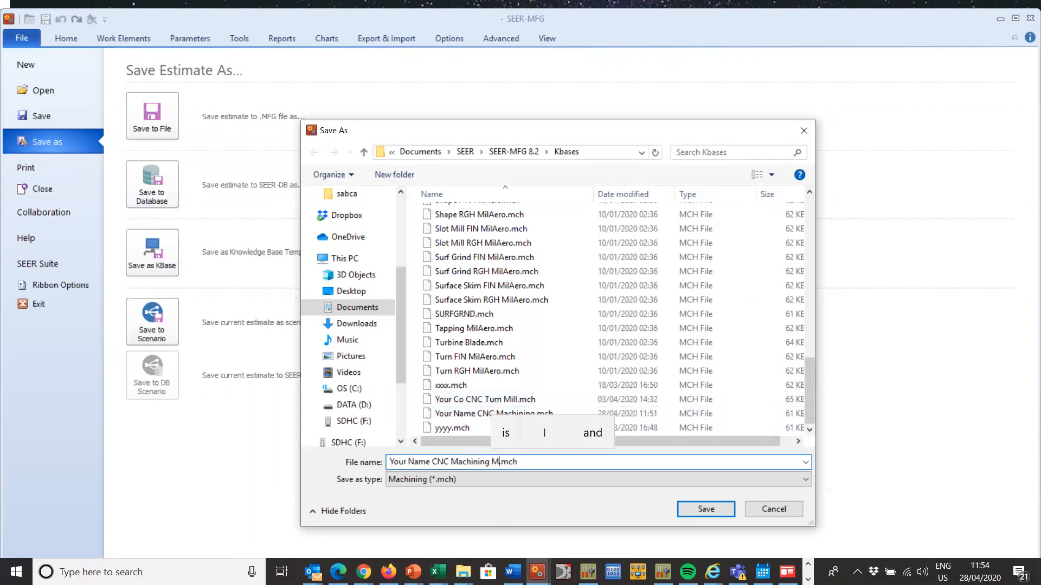
pyautogui.write('k2')
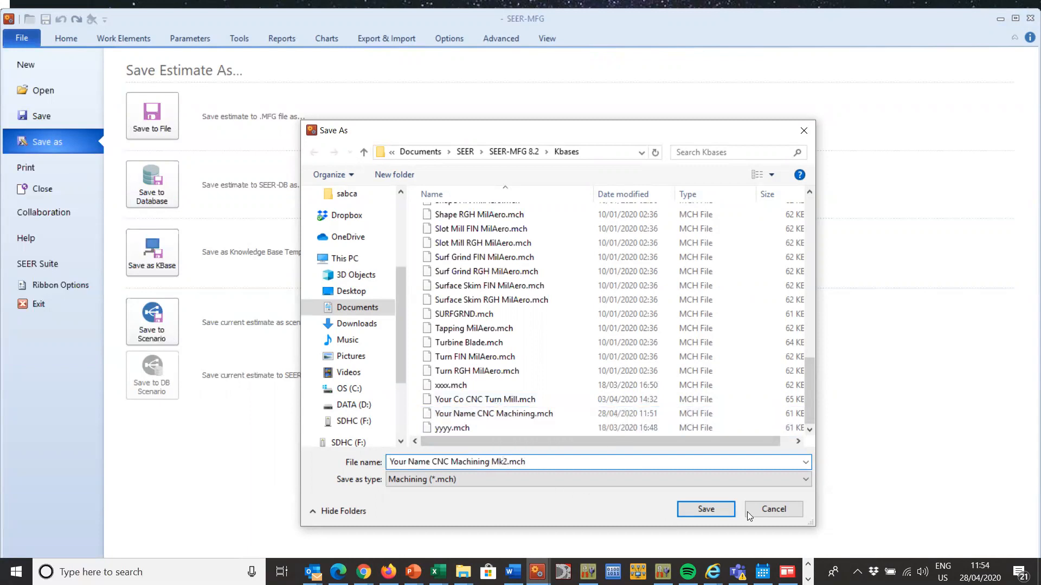
pyautogui.click(713, 508)
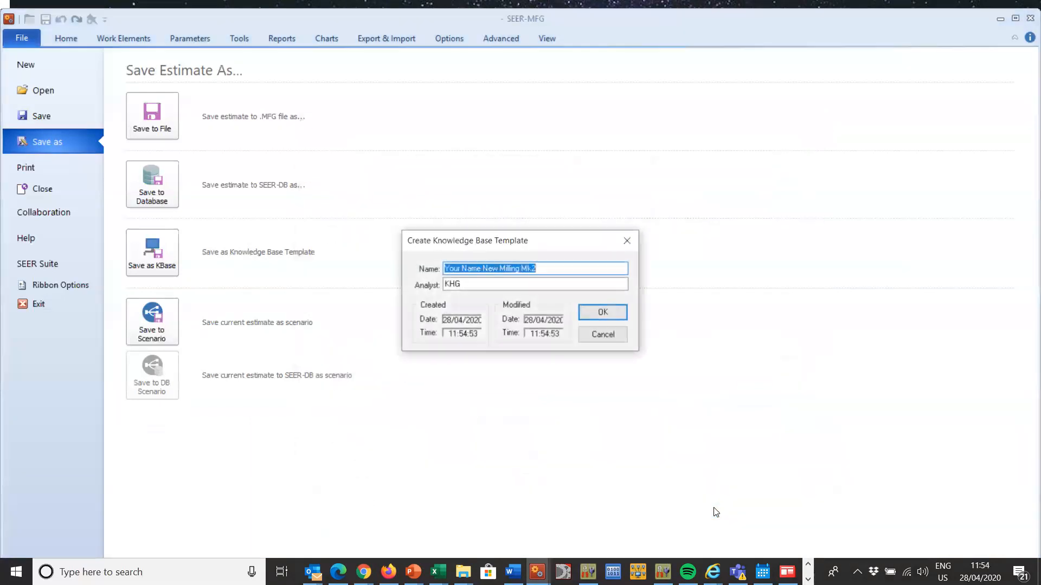
pyautogui.click(606, 313)
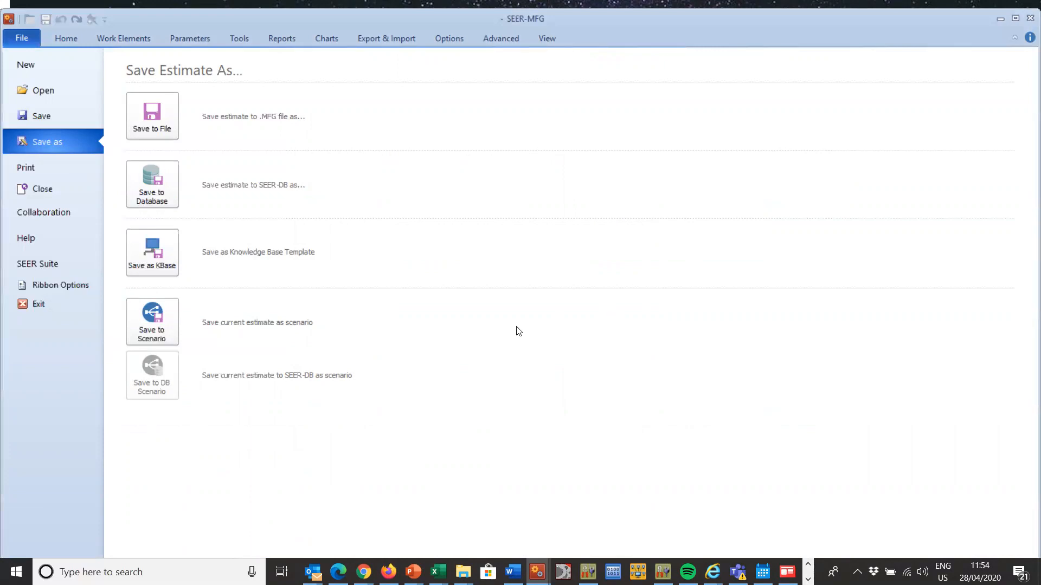
# Step: Start a new Machining work element based on the Your Name New Milling Mk2 knowledge base template
pyautogui.click(66, 33)
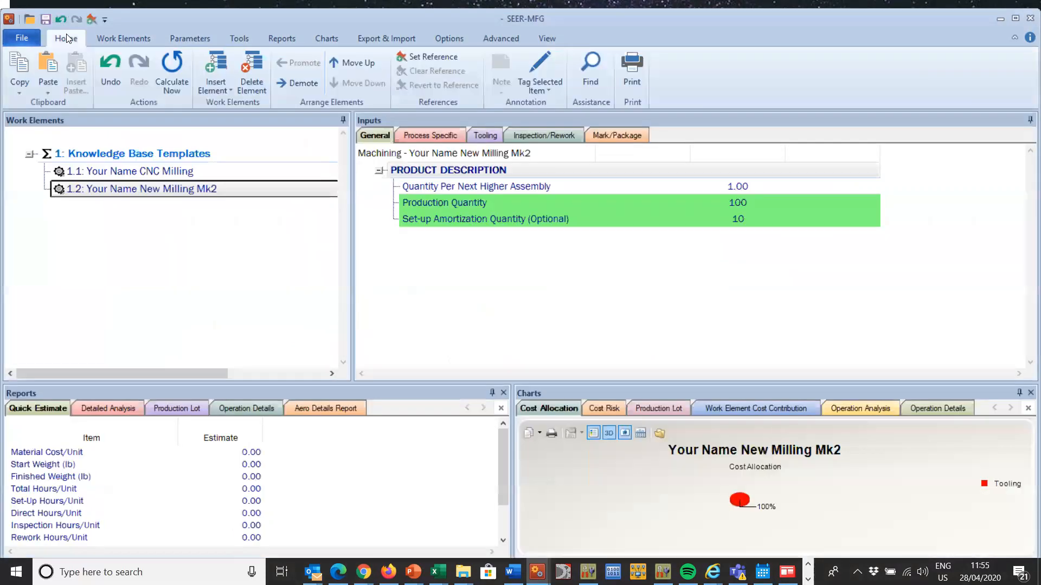
pyautogui.click(222, 64)
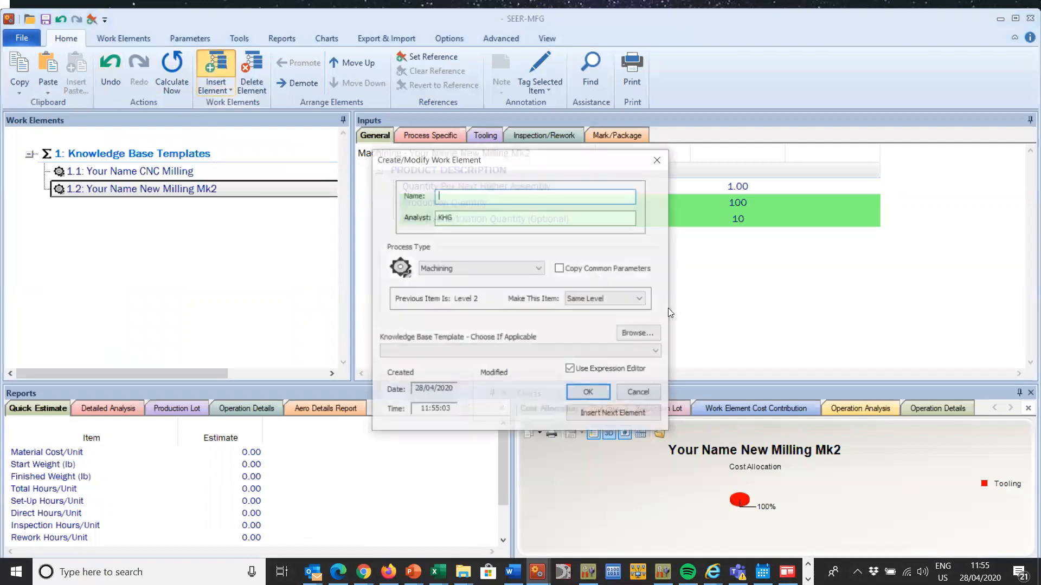
pyautogui.click(598, 350)
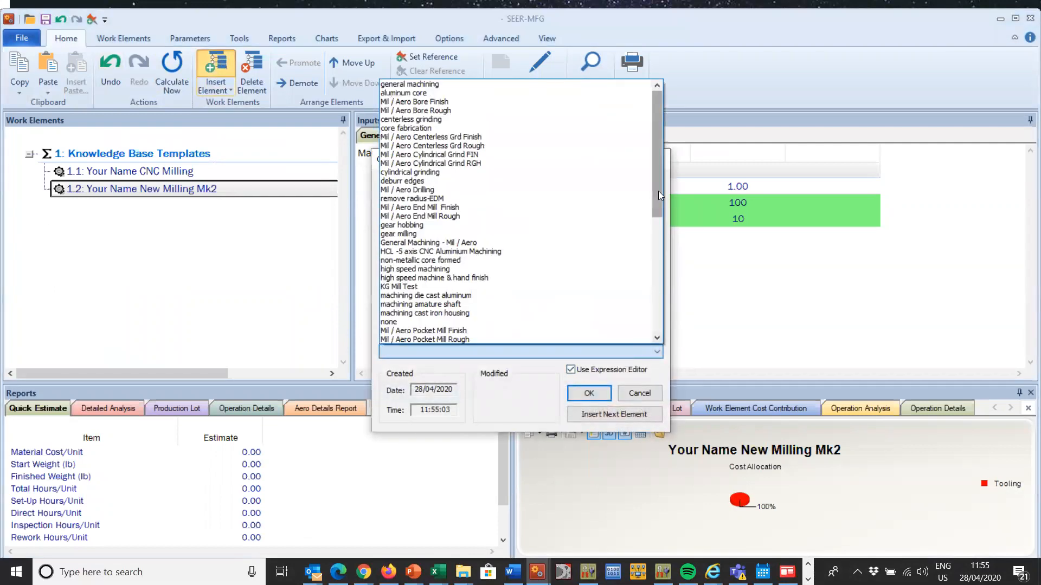
pyautogui.moveTo(658, 127); pyautogui.dragTo(670, 357)
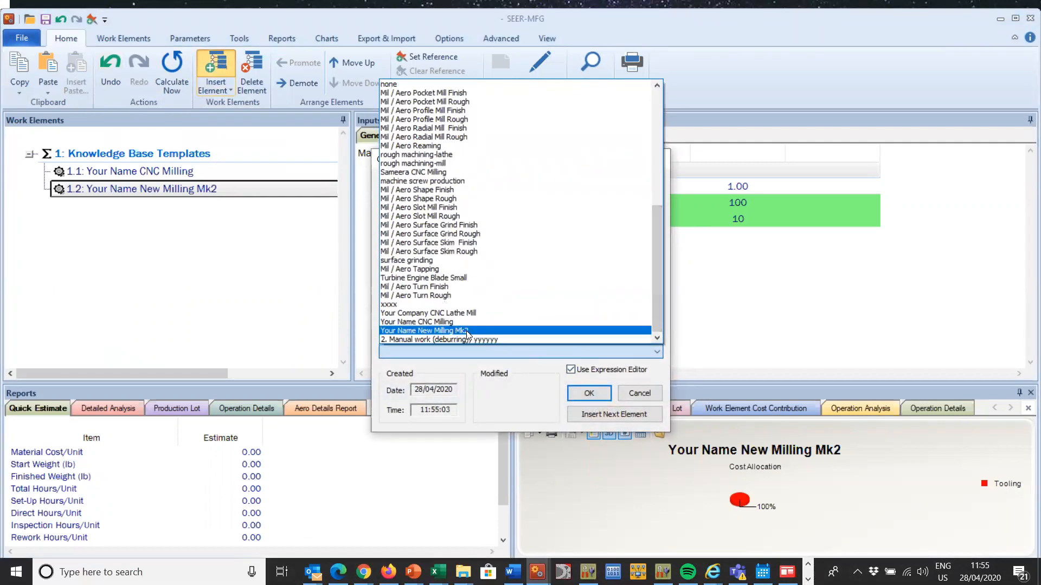
pyautogui.click(515, 331)
# Step: Create the work element with the name Simple Interface and review its process-specific and inspection parameters
pyautogui.click(487, 197)
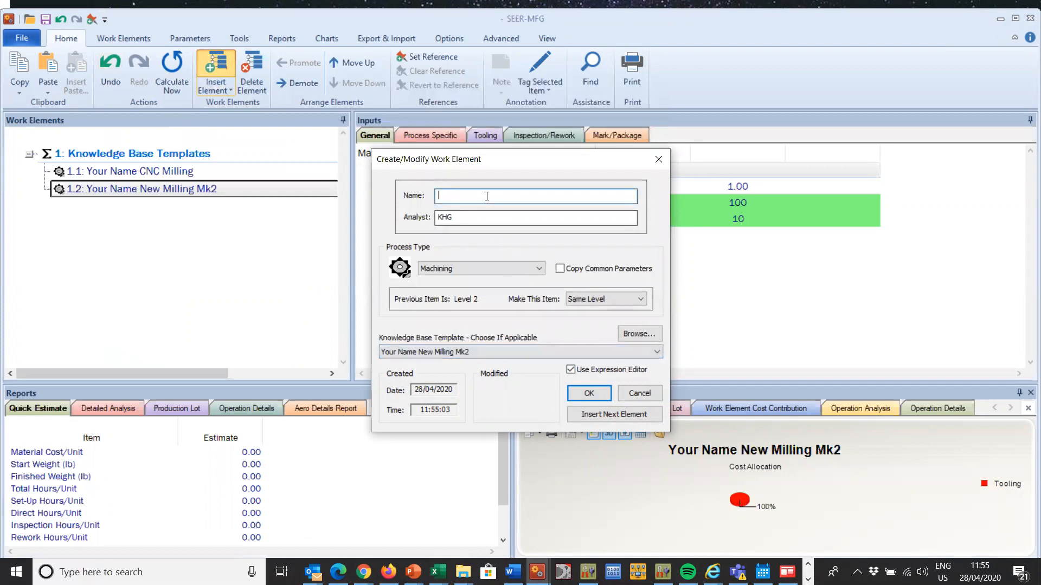
pyautogui.write('S')
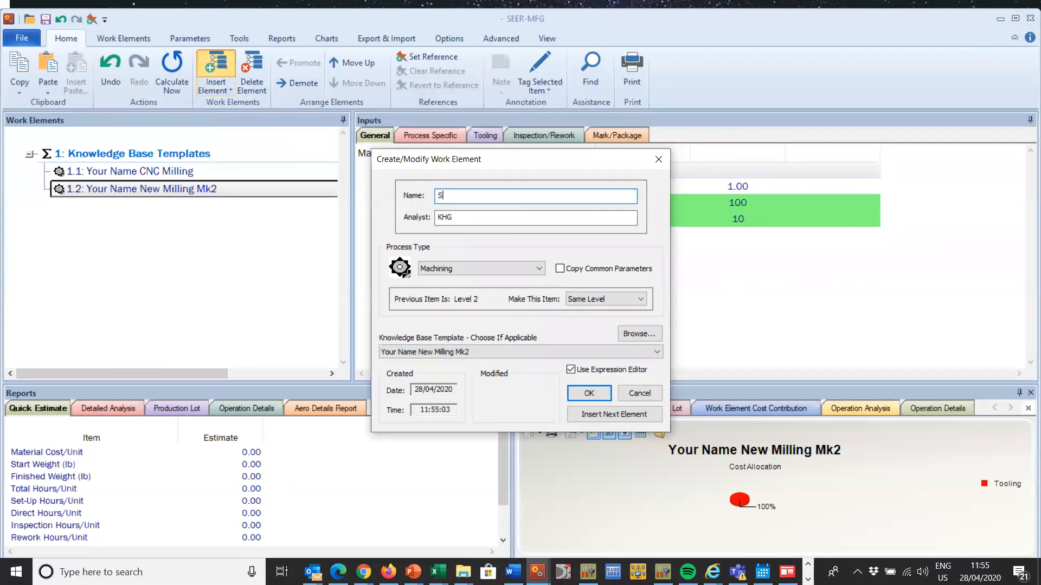
pyautogui.write('imple Inte')
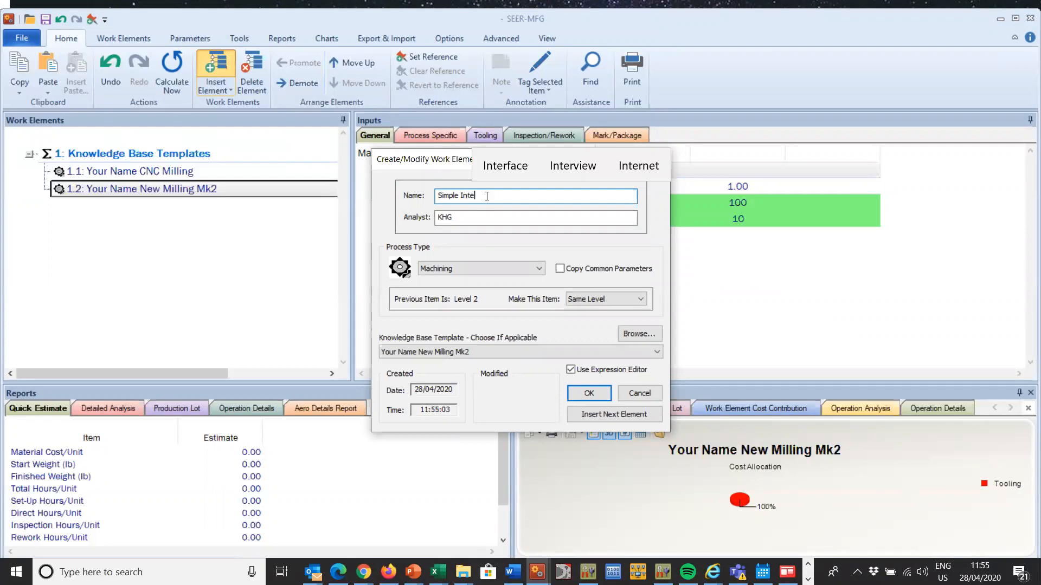
pyautogui.write('rface')
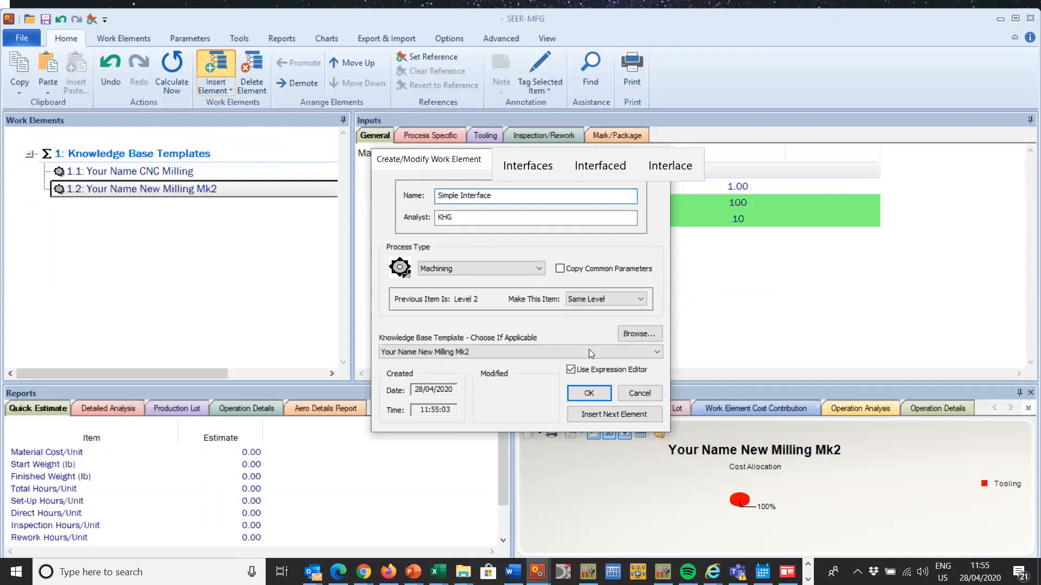
pyautogui.click(588, 392)
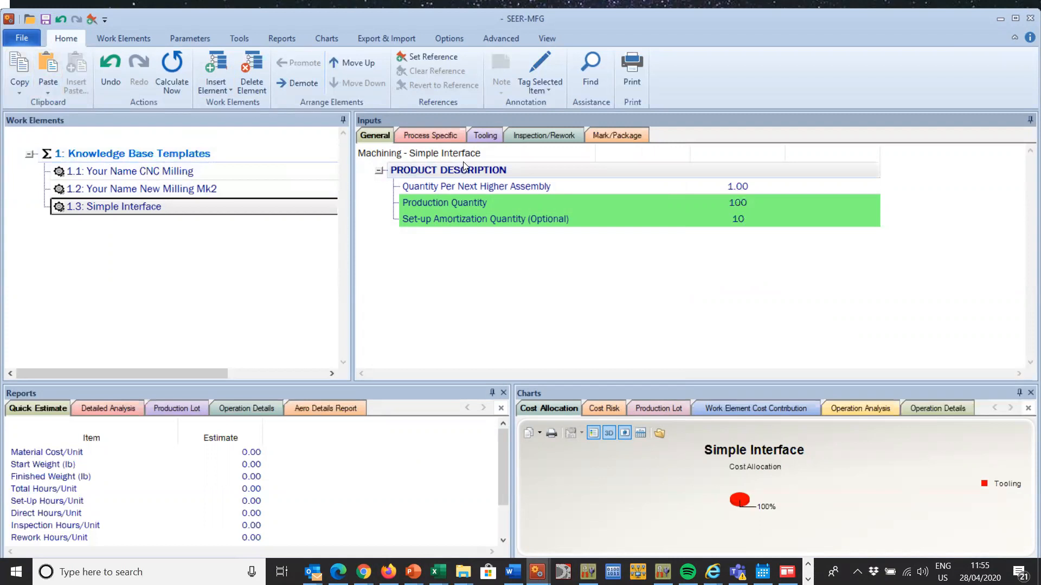
pyautogui.click(446, 137)
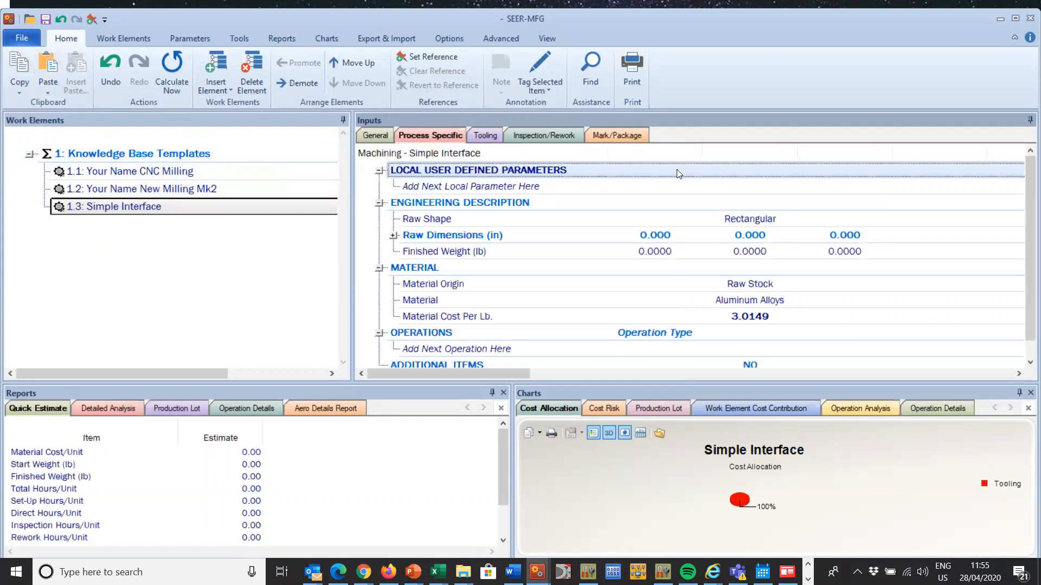
pyautogui.moveTo(1026, 171); pyautogui.dragTo(1024, 118)
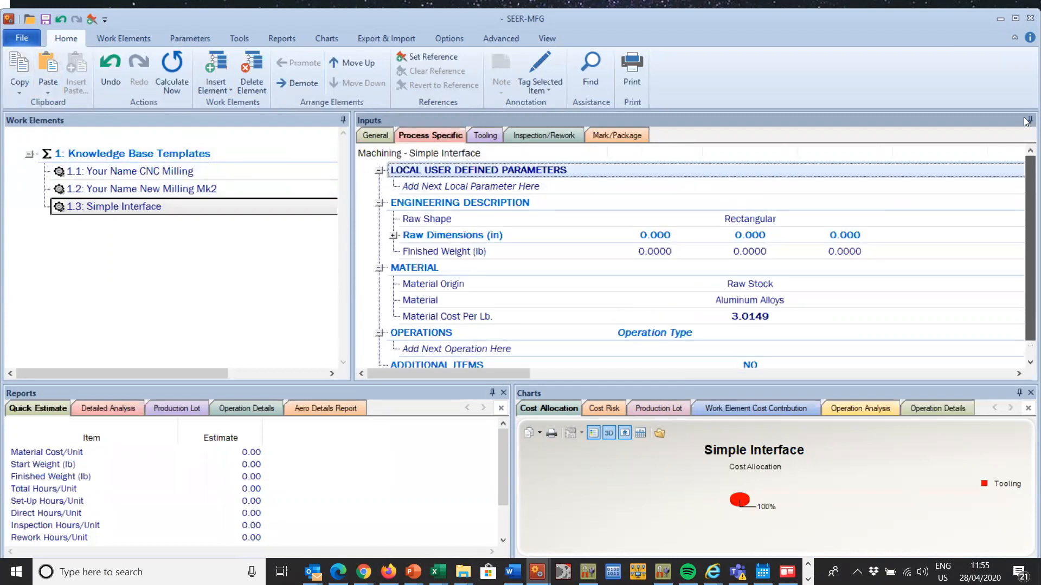
pyautogui.click(566, 133)
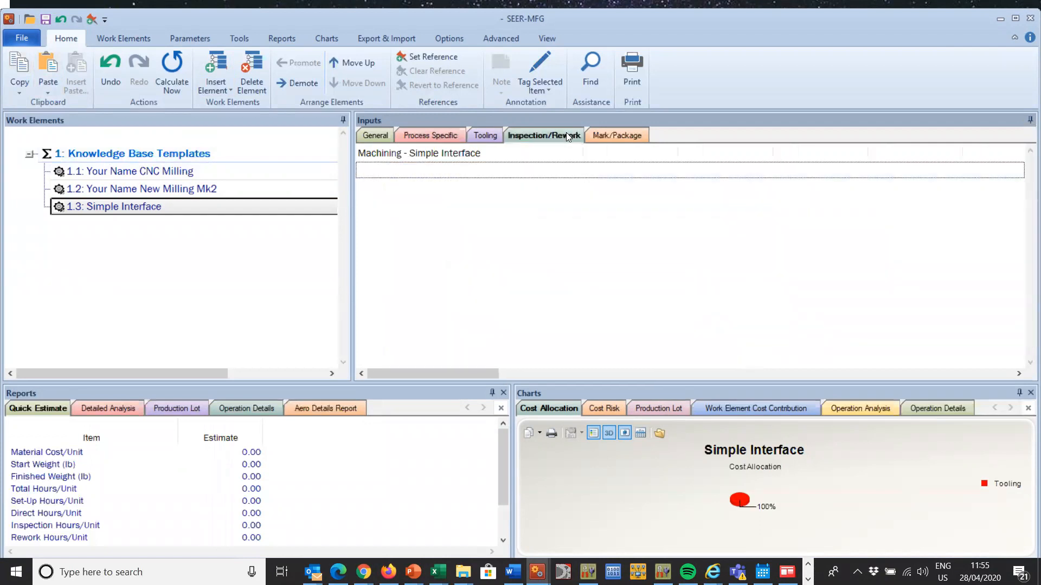
# Step: Start a new work element at the same level below Simple Interface, with Fabrication as the process type
pyautogui.click(140, 213)
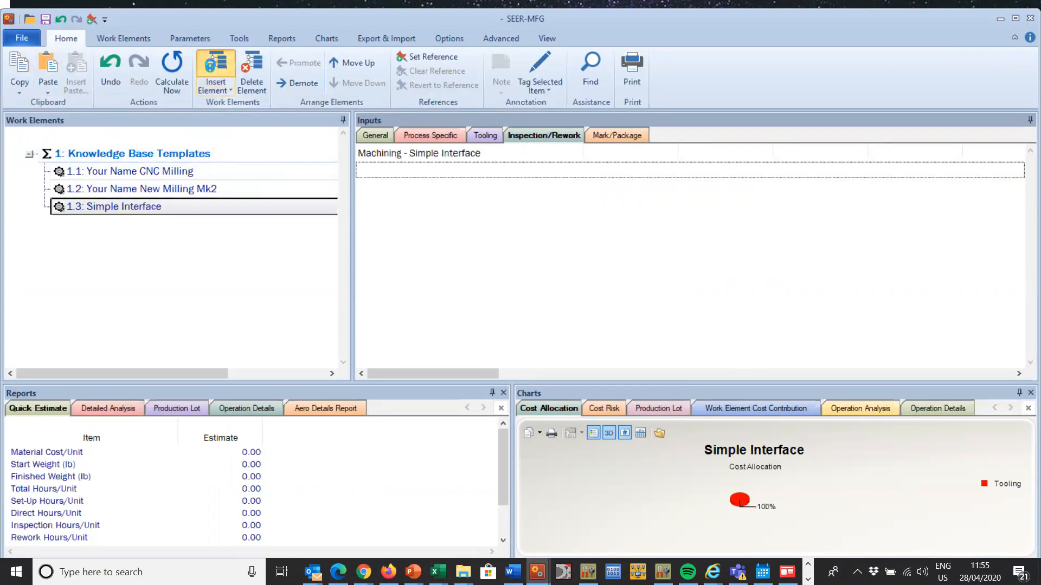
pyautogui.click(215, 70)
pyautogui.click(501, 270)
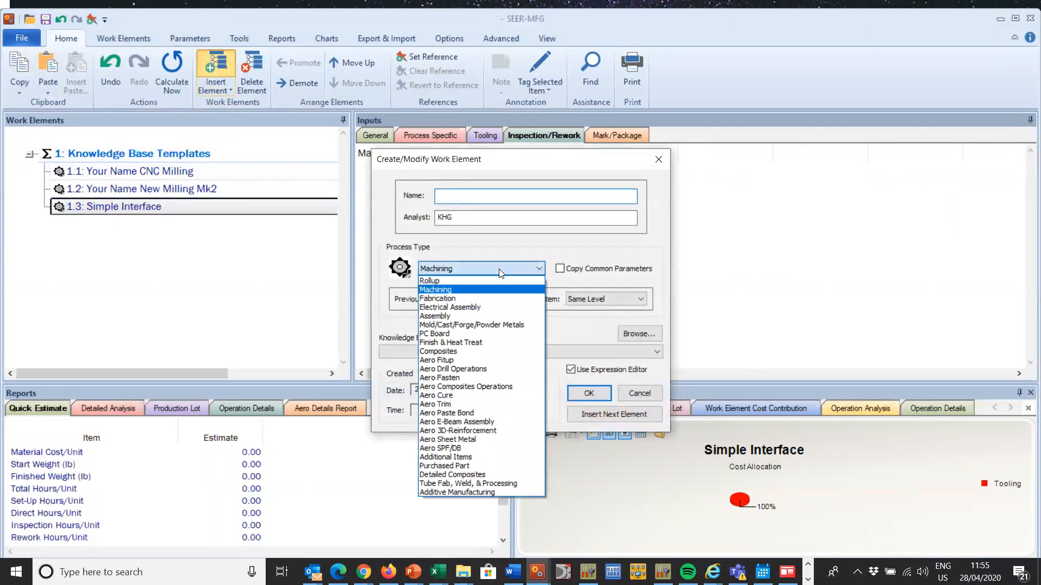
pyautogui.click(491, 298)
# Step: Name the new fabrication element Your Name Fabrication Water Jet Cutting and create it
pyautogui.click(452, 198)
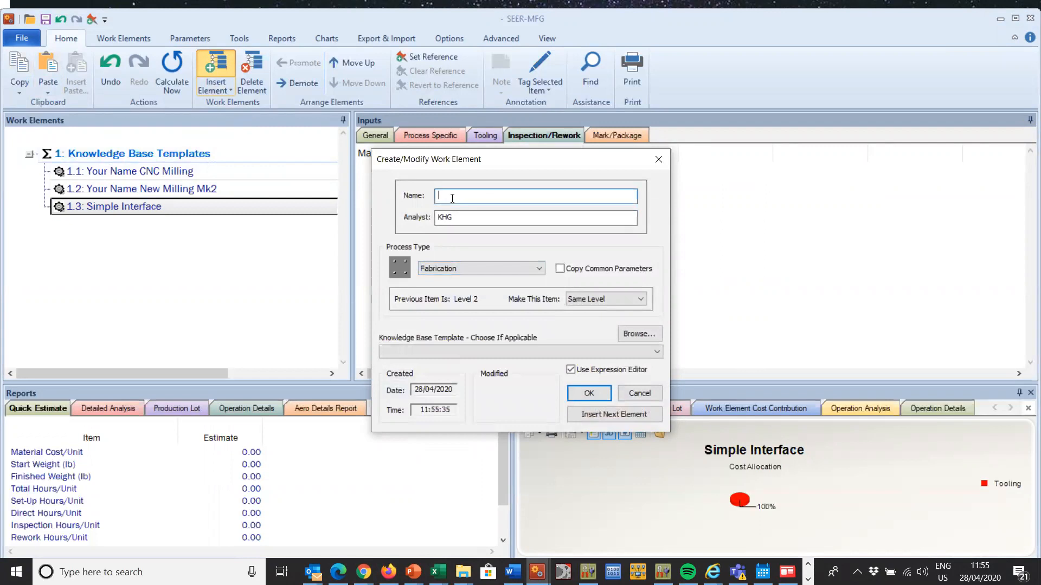
pyautogui.write('Your')
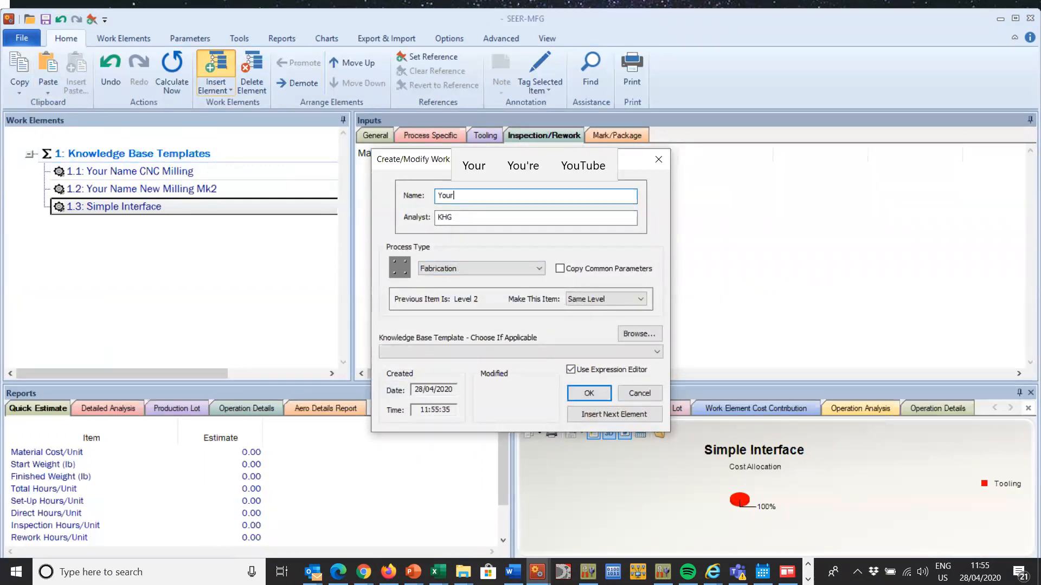
pyautogui.write(' Nam')
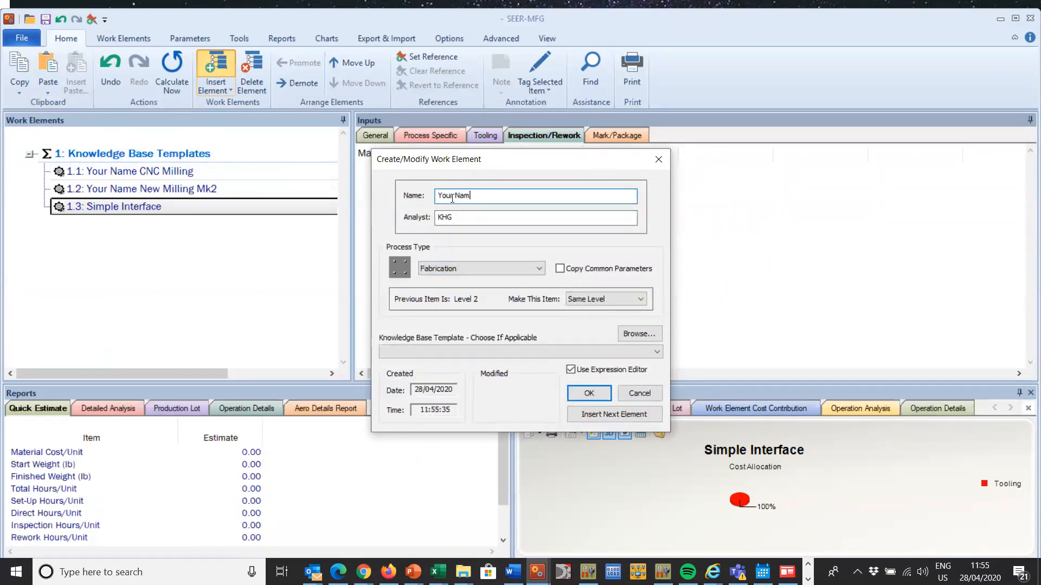
pyautogui.write('e Fab')
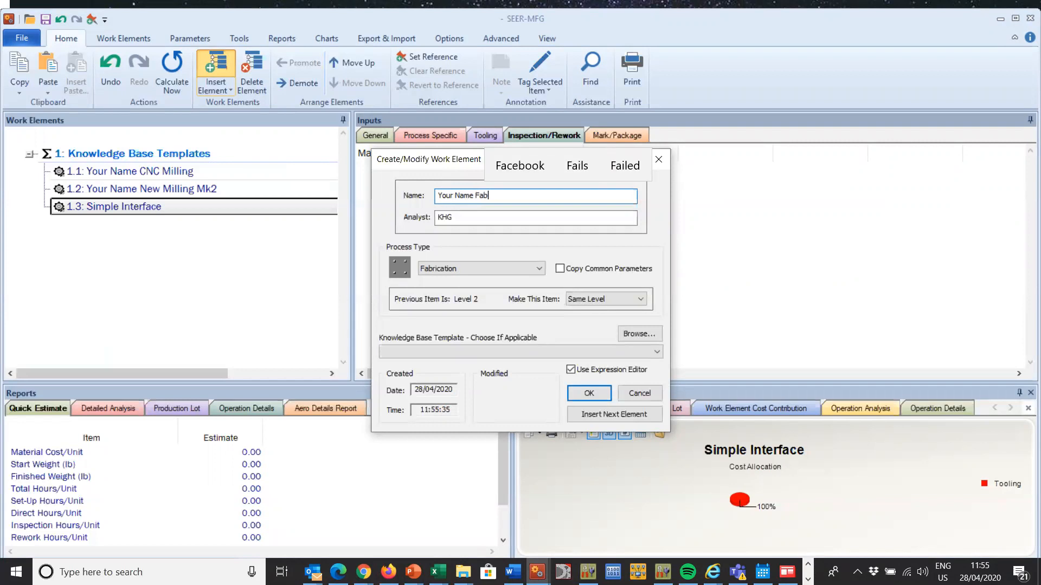
pyautogui.write('rication')
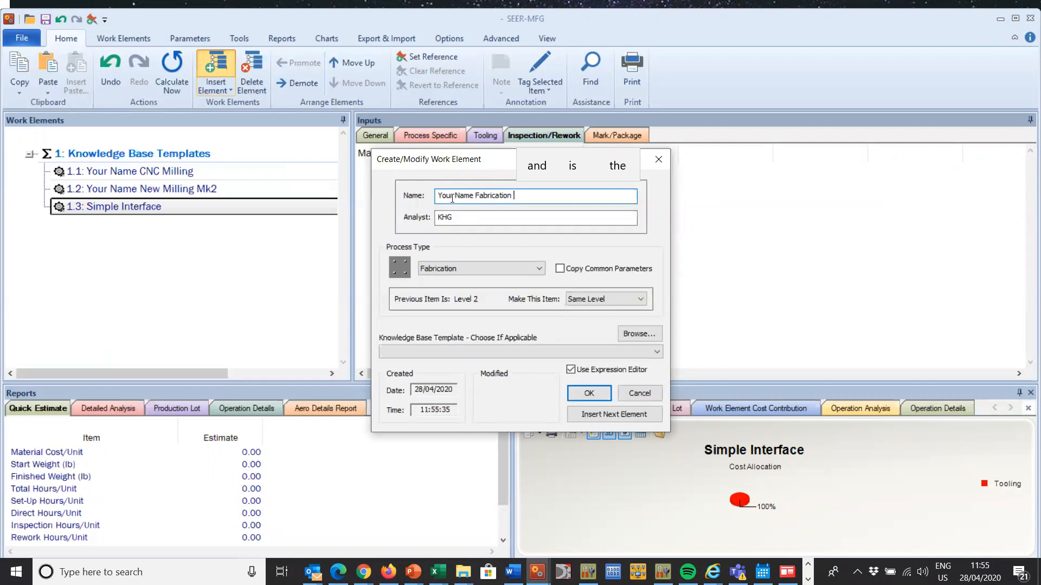
pyautogui.write(' Water ')
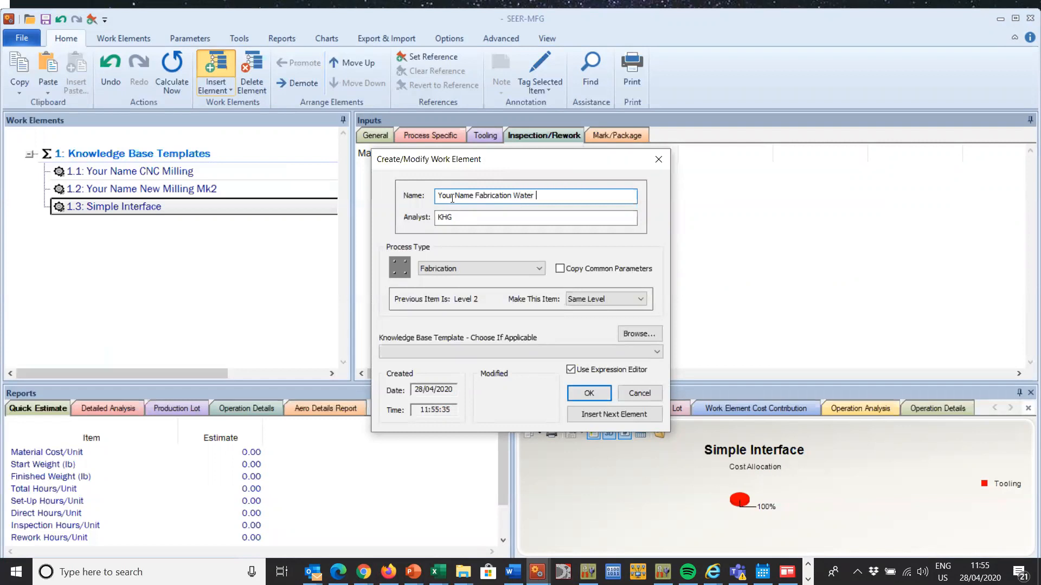
pyautogui.write('Jet Cutting')
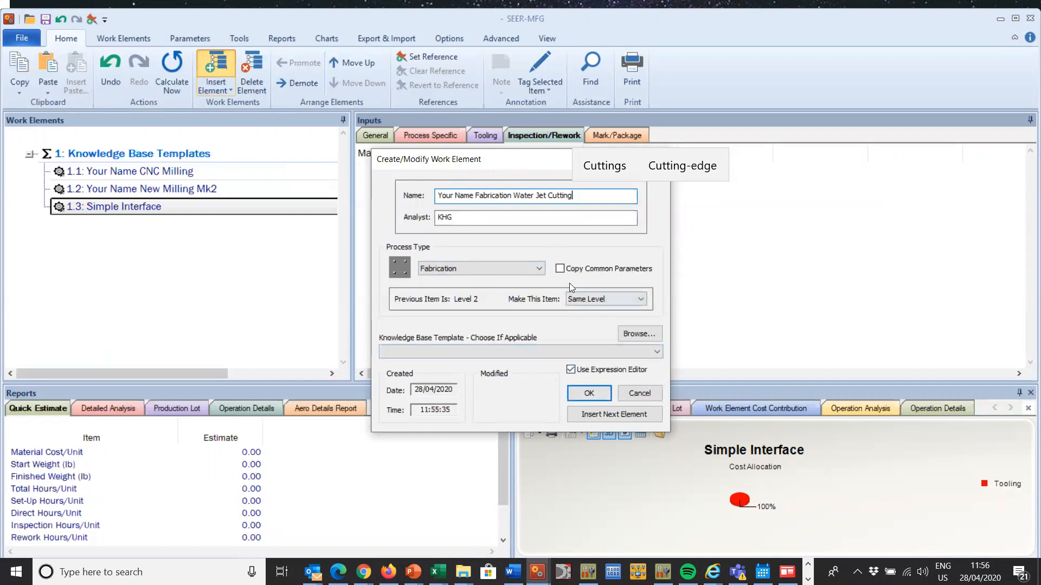
pyautogui.click(589, 393)
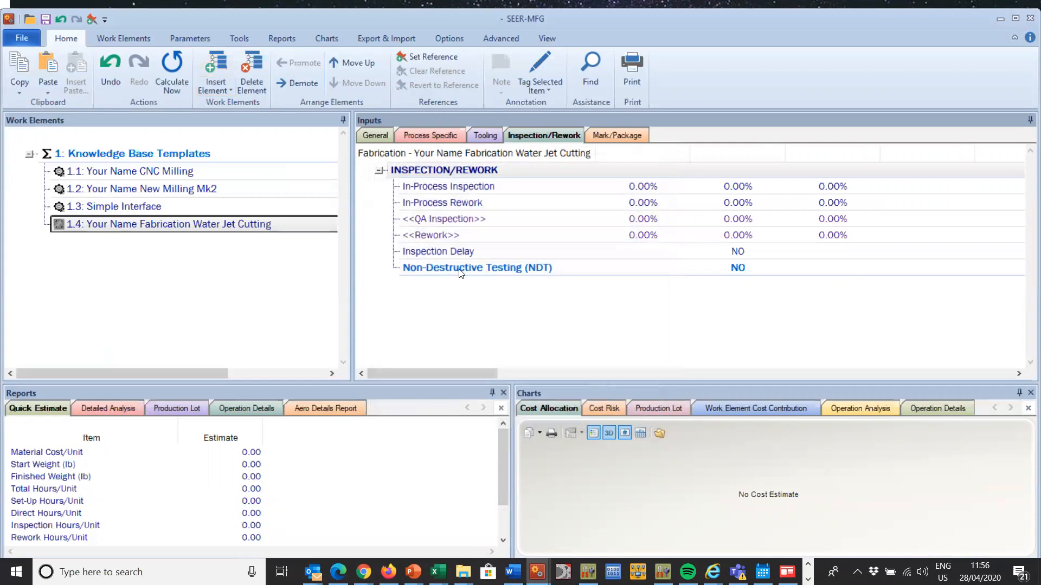
# Step: Copy all general parameters of the Your Name CNC Milling element, from Quantity Per Next Higher Assembly through Profit
pyautogui.click(380, 135)
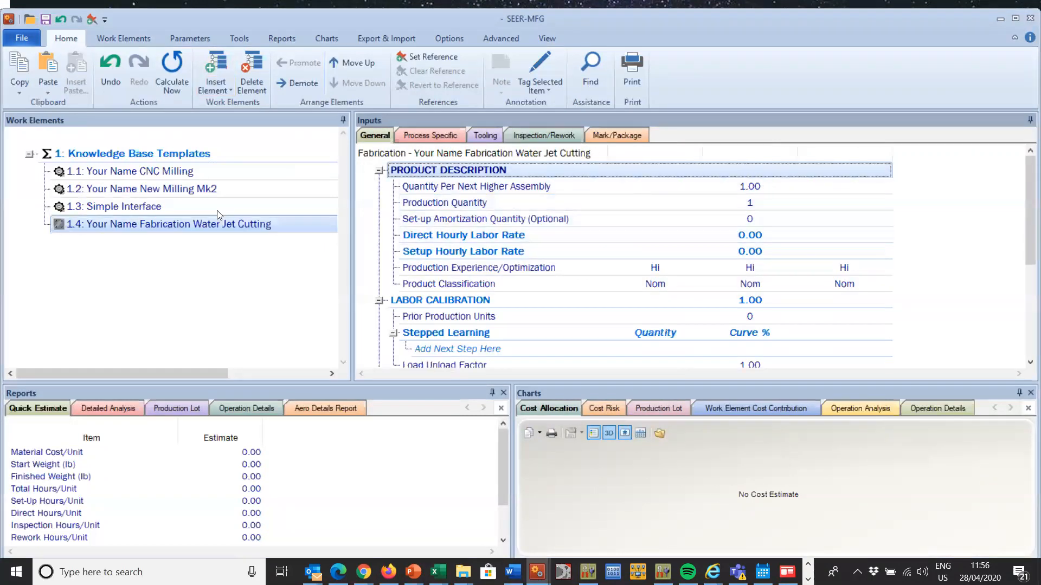
pyautogui.click(180, 172)
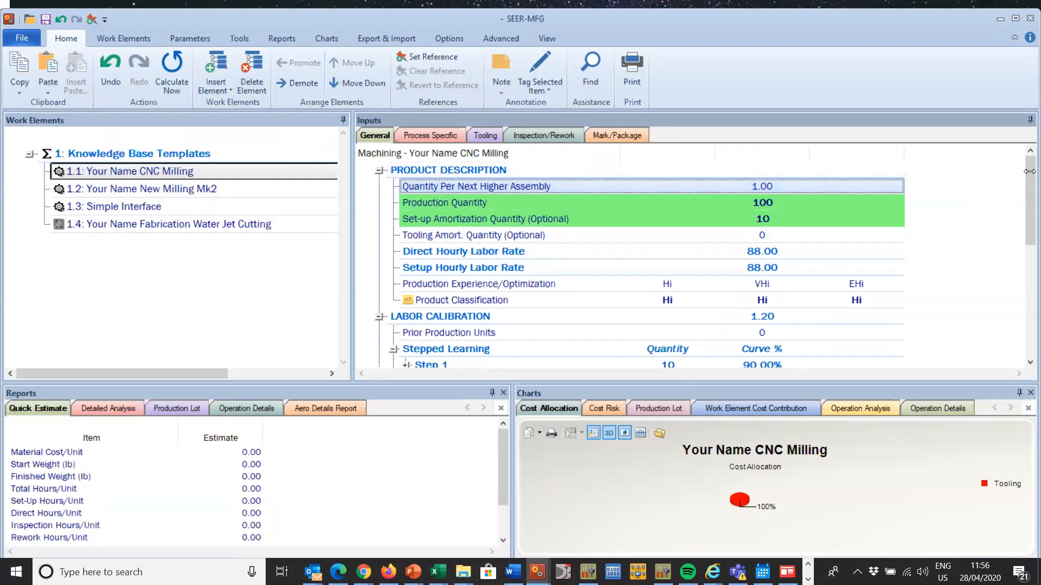
pyautogui.moveTo(1027, 207); pyautogui.dragTo(1026, 362)
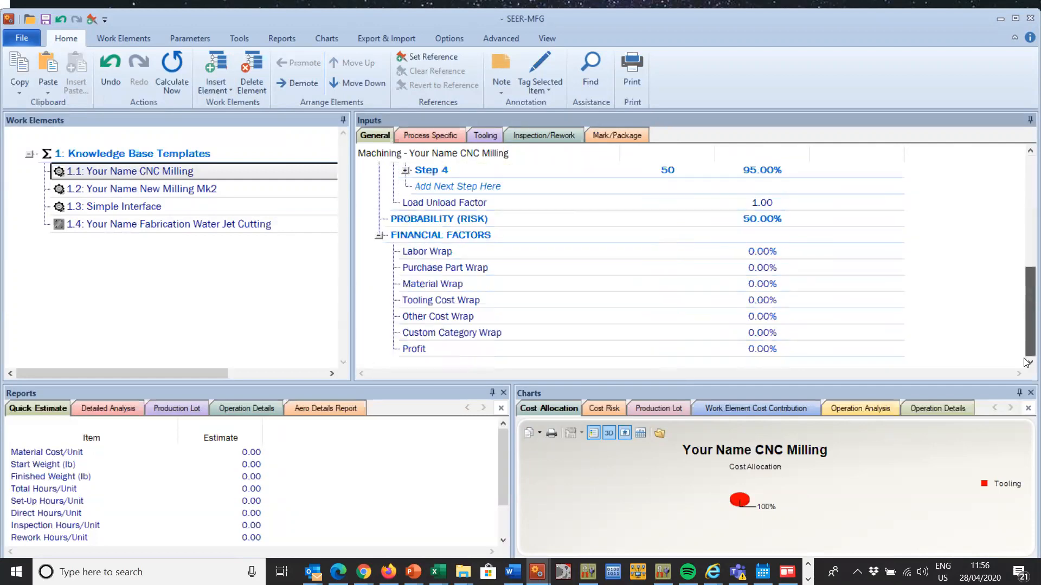
pyautogui.keyDown('shift'); pyautogui.click(789, 349); pyautogui.keyUp('shift')
pyautogui.rightClick(622, 230)
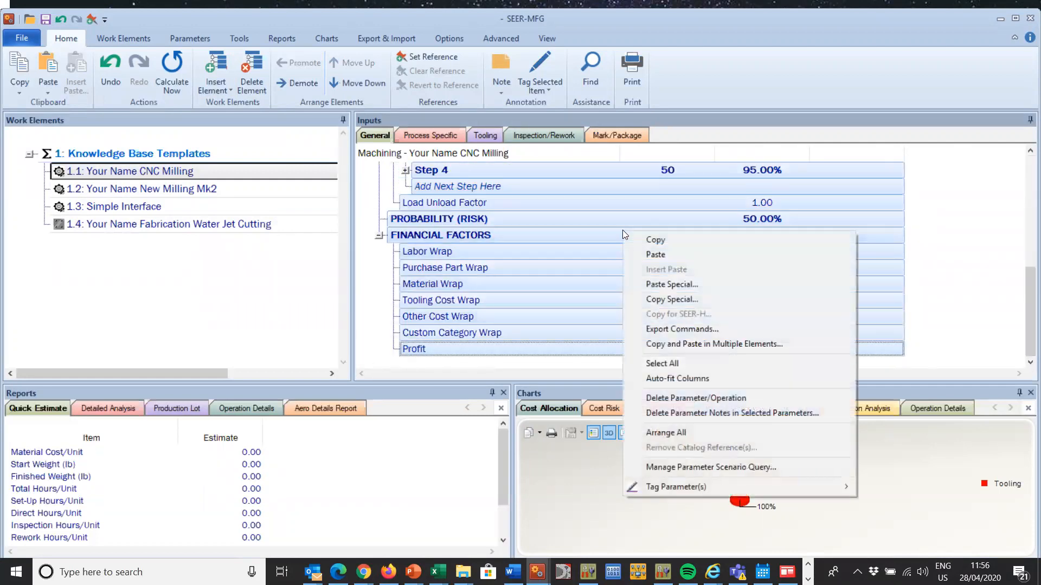
pyautogui.click(655, 242)
pyautogui.click(653, 313)
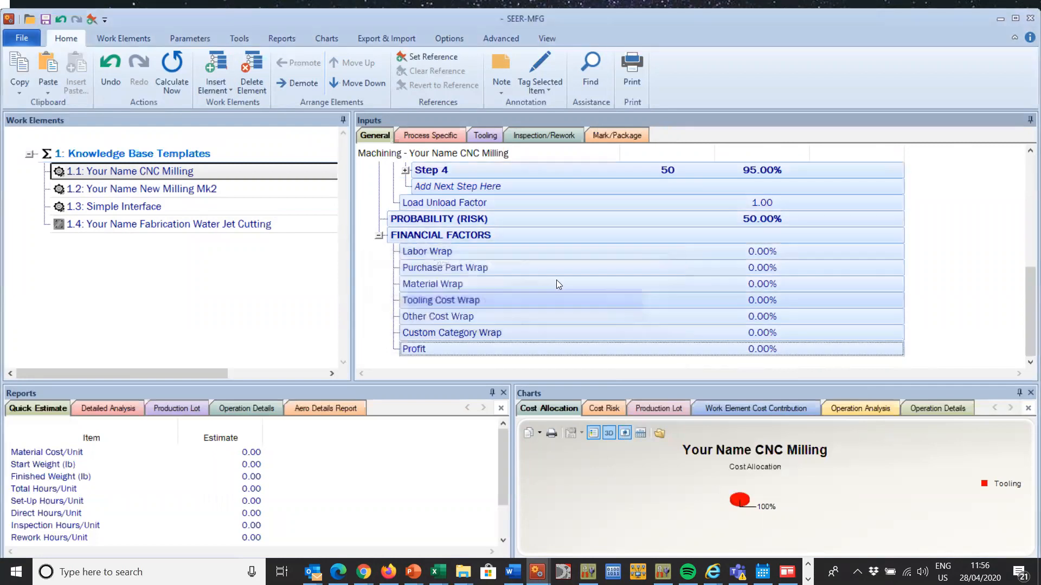
# Step: Paste the copied general parameters into Your Name Fabrication Water Jet Cutting, continuing past the unrecognized tooling amortization parameter, and review them
pyautogui.click(221, 223)
pyautogui.rightClick(222, 222)
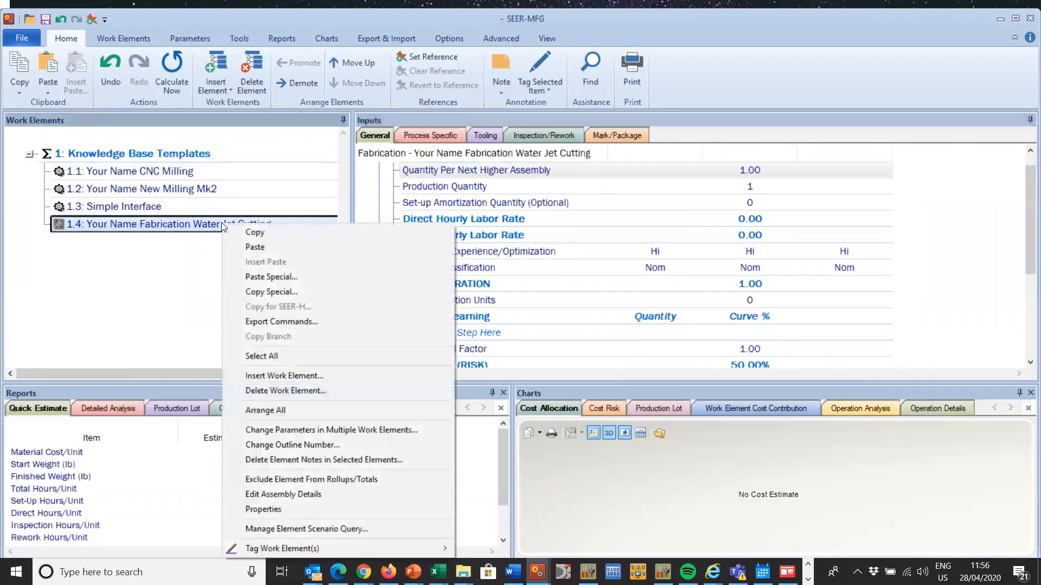
pyautogui.click(270, 248)
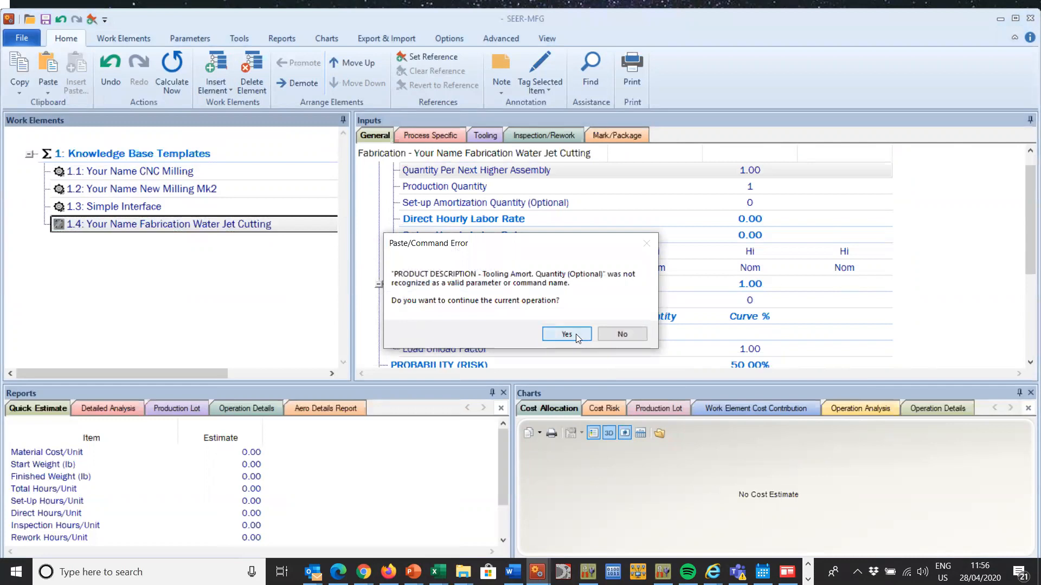
pyautogui.click(576, 334)
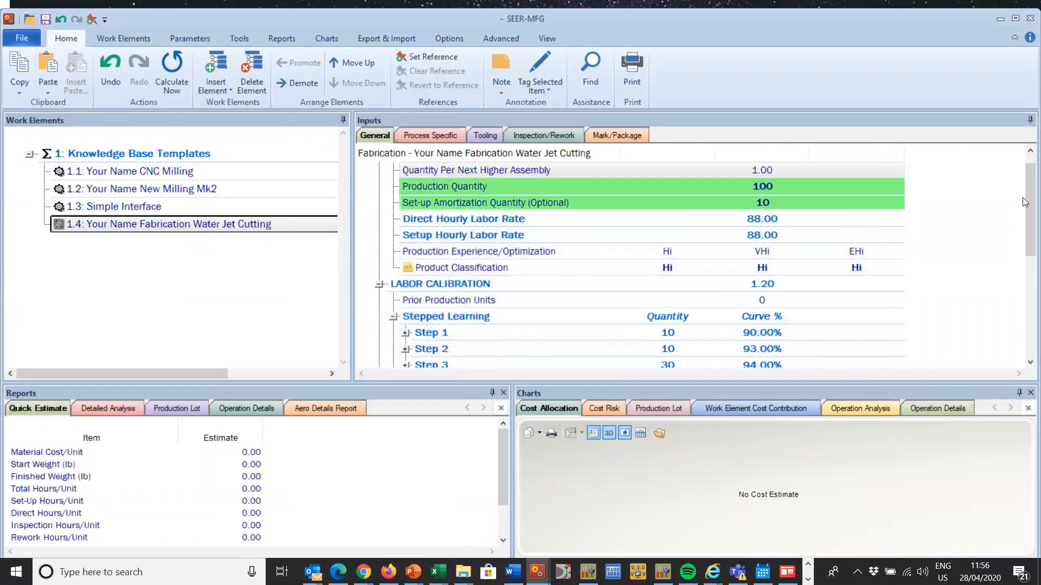
pyautogui.moveTo(1024, 209); pyautogui.dragTo(1024, 165)
pyautogui.scroll(-5, 1024, 165)
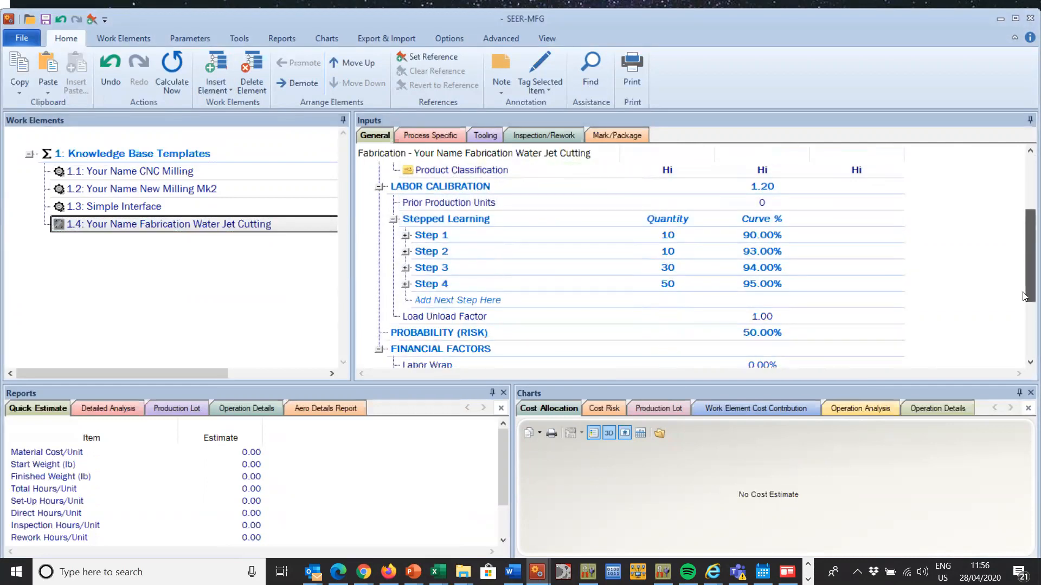
pyautogui.scroll(5, 1024, 166)
pyautogui.click(304, 225)
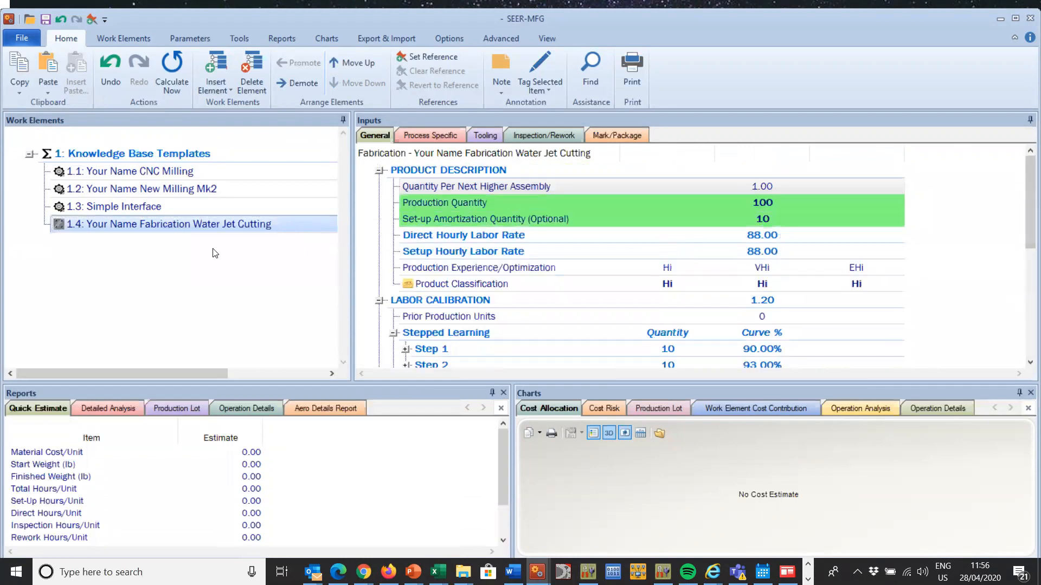
pyautogui.click(97, 223)
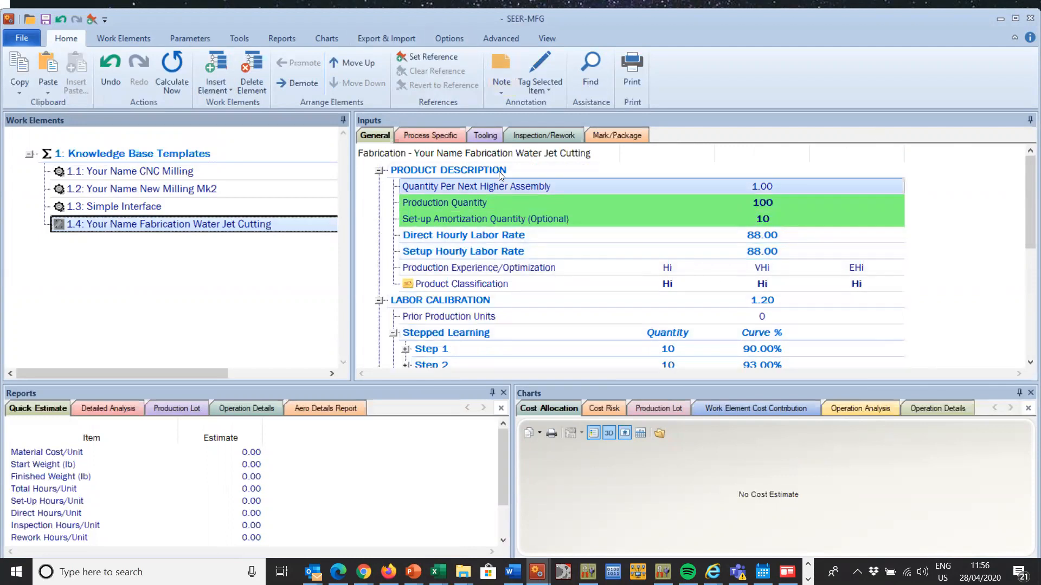
# Step: Set the water jet cutting element's Blank Shape to Flat, Rectangular in its process-specific parameters
pyautogui.click(433, 135)
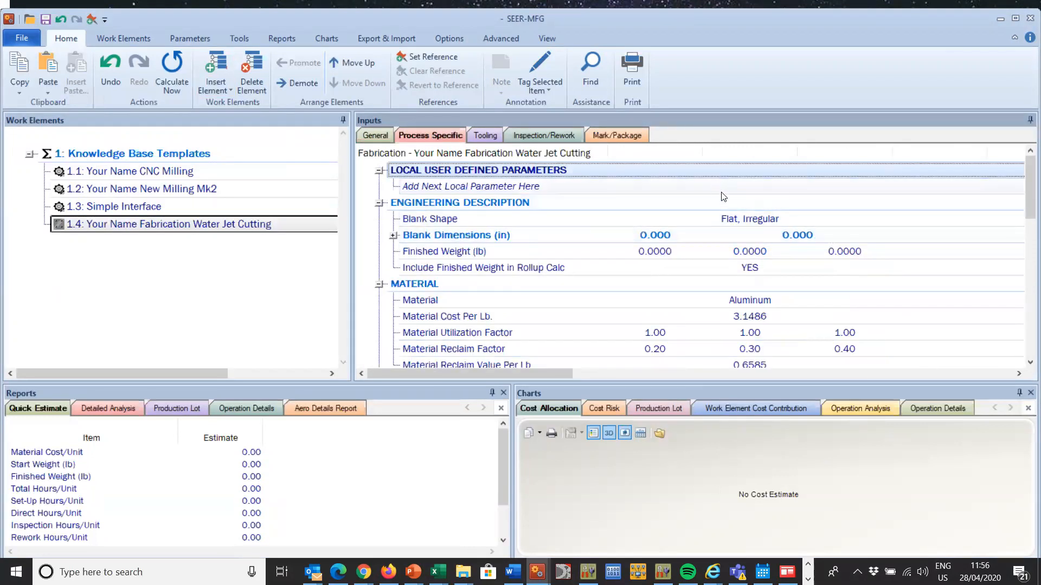
pyautogui.click(733, 219)
pyautogui.doubleClick(733, 219)
pyautogui.click(624, 144)
pyautogui.click(599, 166)
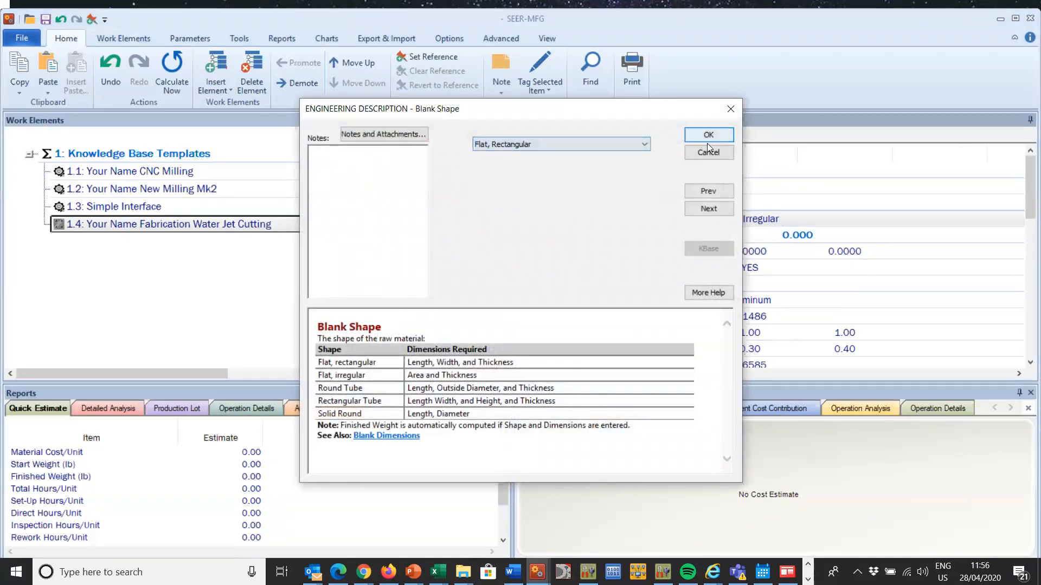
pyautogui.click(710, 135)
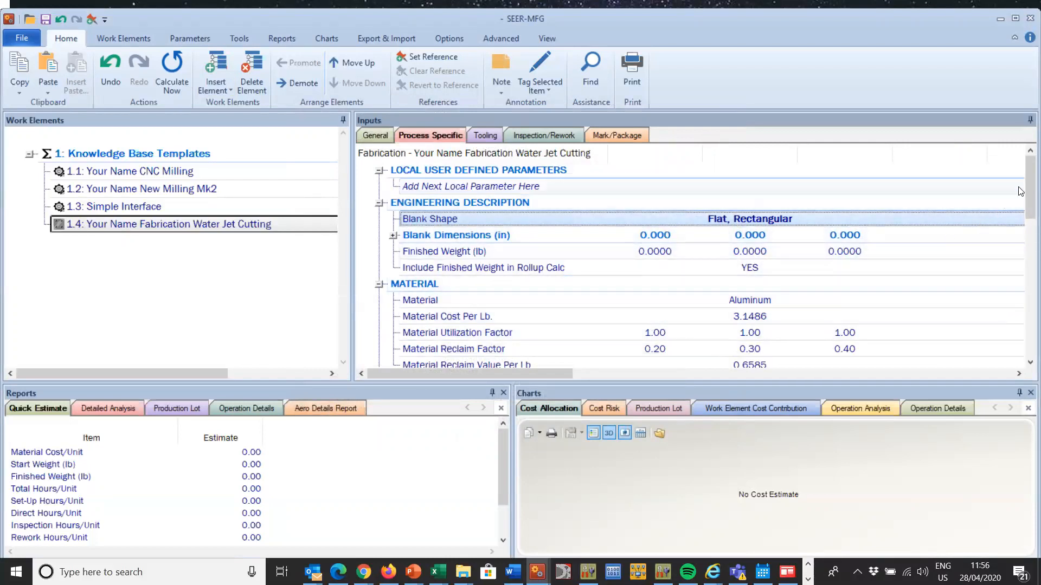
# Step: Hide the process-specific parameters from Dedicated Tools & Dies through True-Up (Hand Hammer)
pyautogui.moveTo(1024, 175); pyautogui.dragTo(1025, 220)
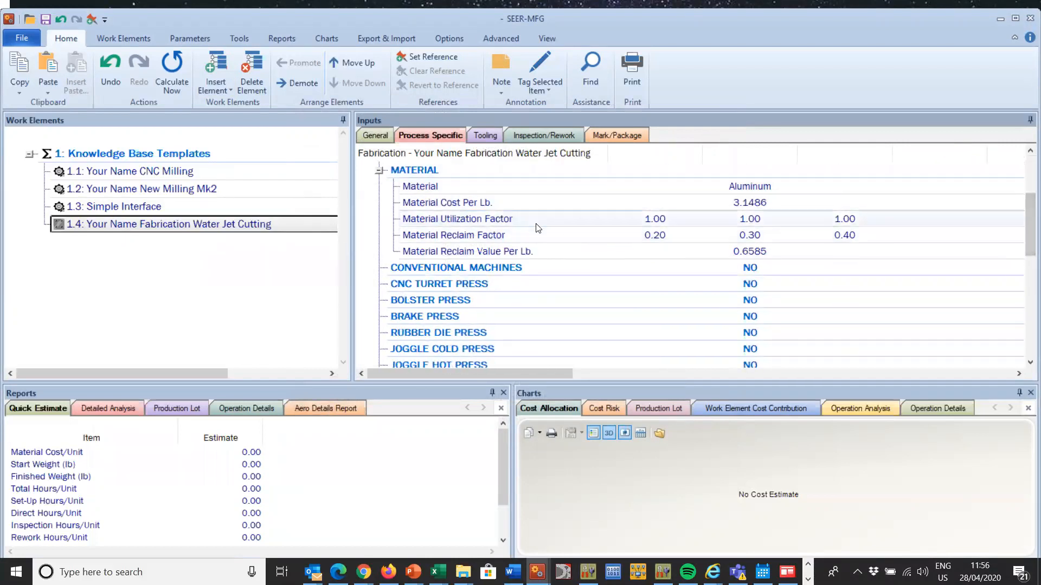
pyautogui.click(654, 266)
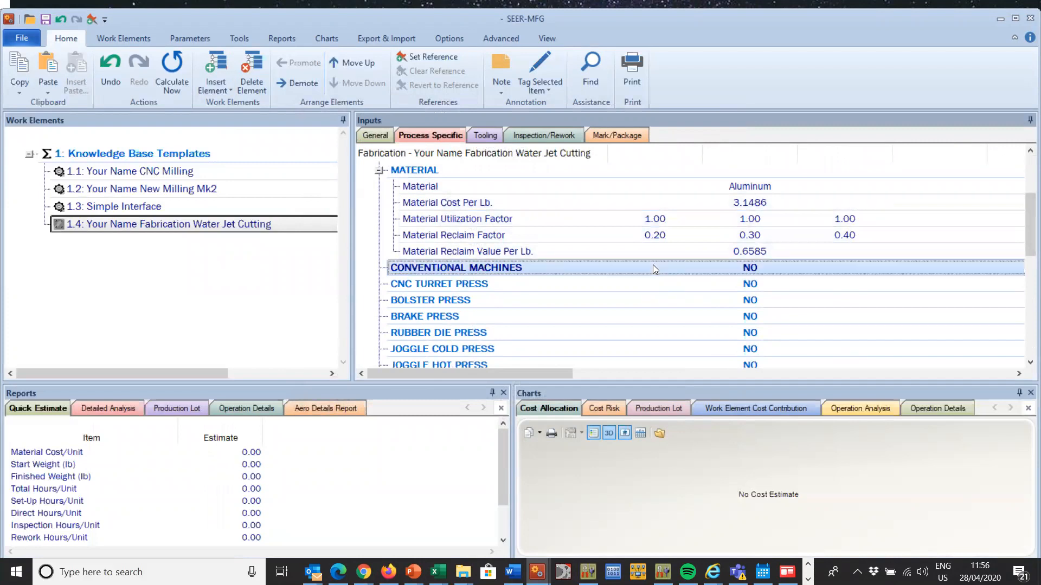
pyautogui.moveTo(1026, 224); pyautogui.dragTo(1026, 296)
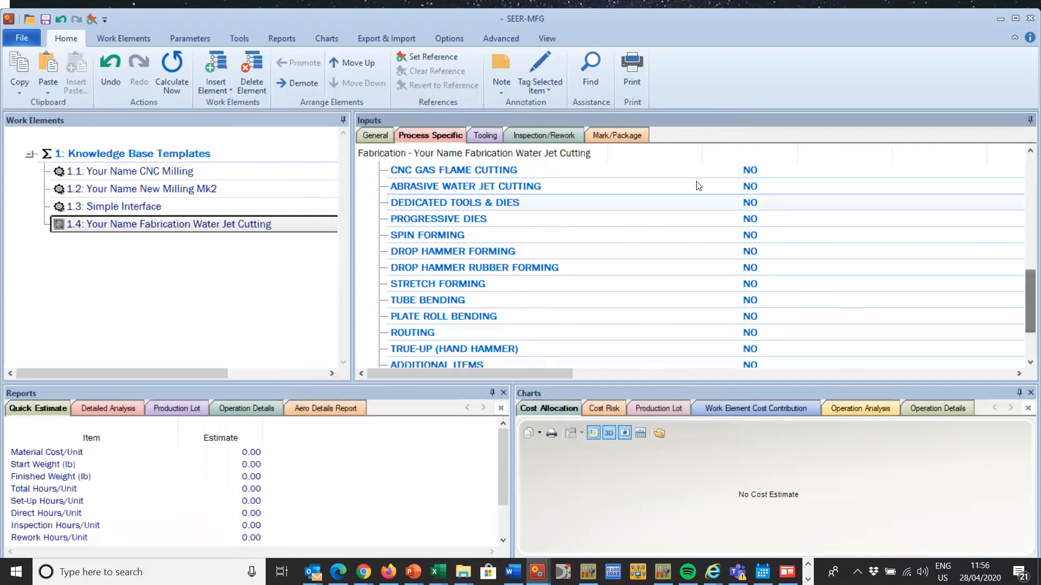
pyautogui.click(669, 185)
pyautogui.click(713, 203)
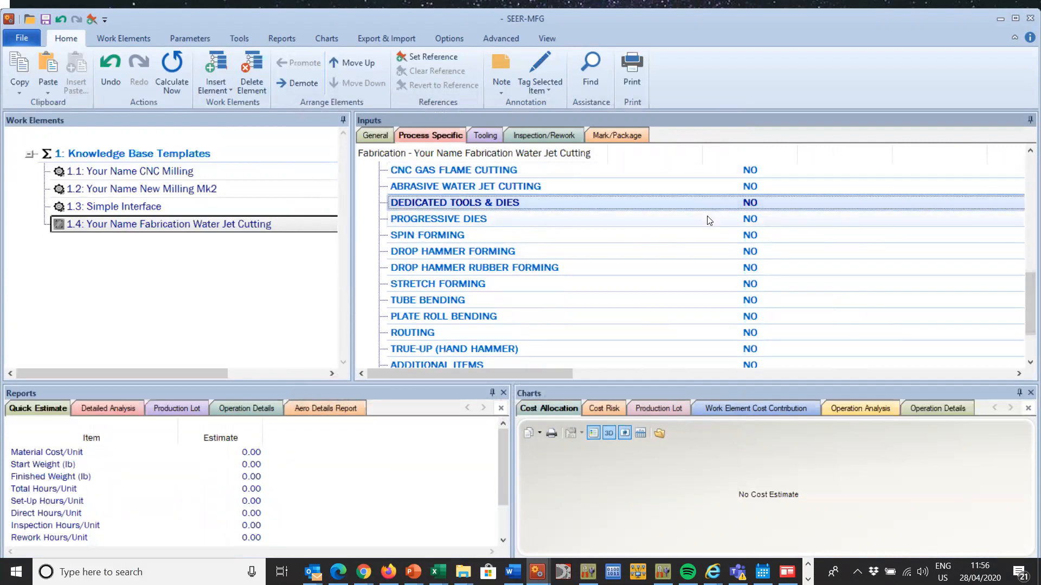
pyautogui.moveTo(1027, 288); pyautogui.dragTo(1026, 300)
pyautogui.keyDown('shift'); pyautogui.click(764, 317); pyautogui.keyUp('shift')
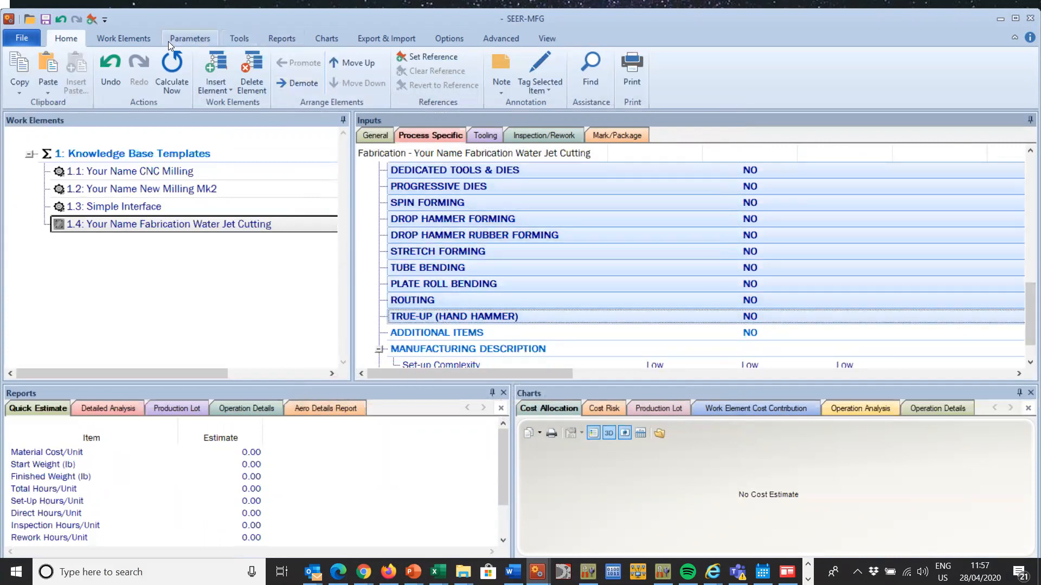
pyautogui.click(183, 37)
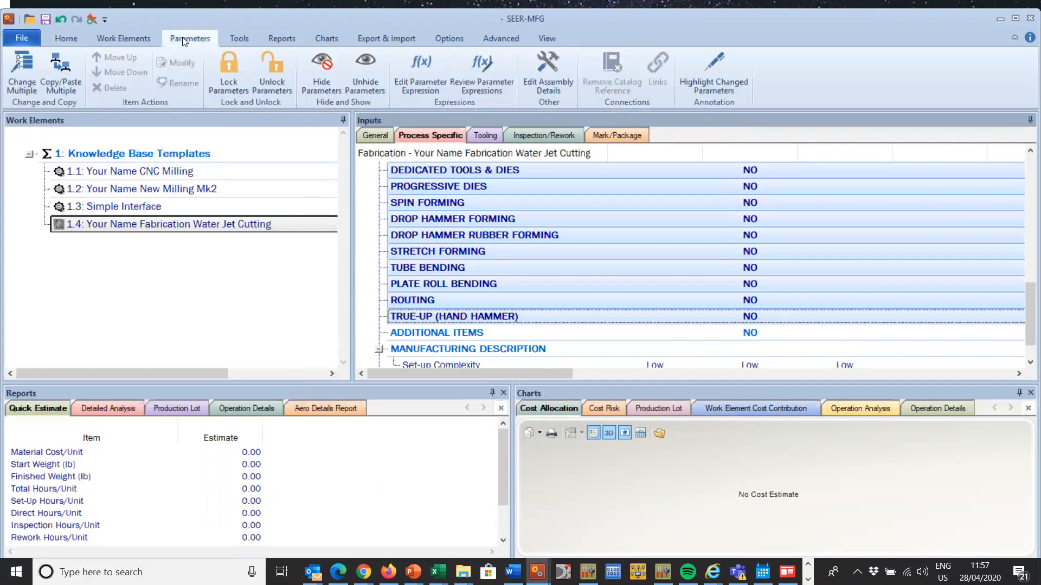
pyautogui.click(321, 69)
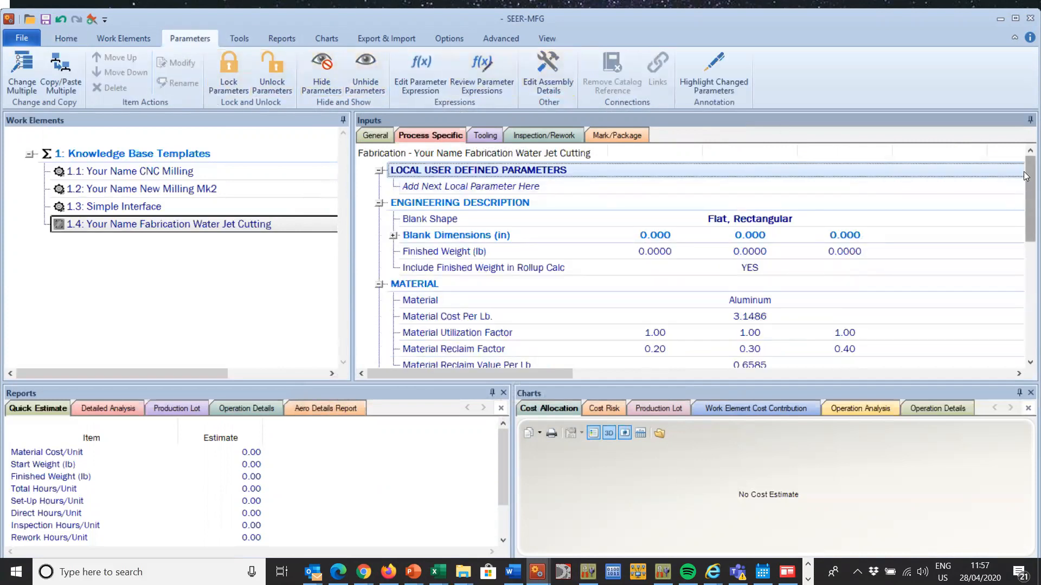
# Step: Hide the process parameters from Conventional Machines through CNC Gas Flame Cutting and check the remaining list
pyautogui.scroll(-4, 1026, 175)
pyautogui.click(766, 206)
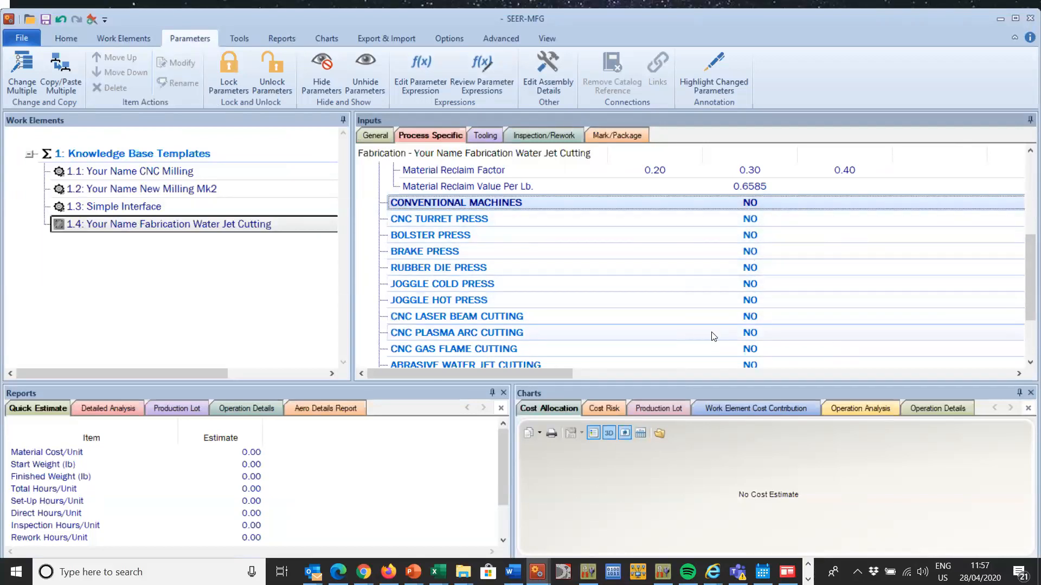
pyautogui.keyDown('shift'); pyautogui.click(737, 347); pyautogui.keyUp('shift')
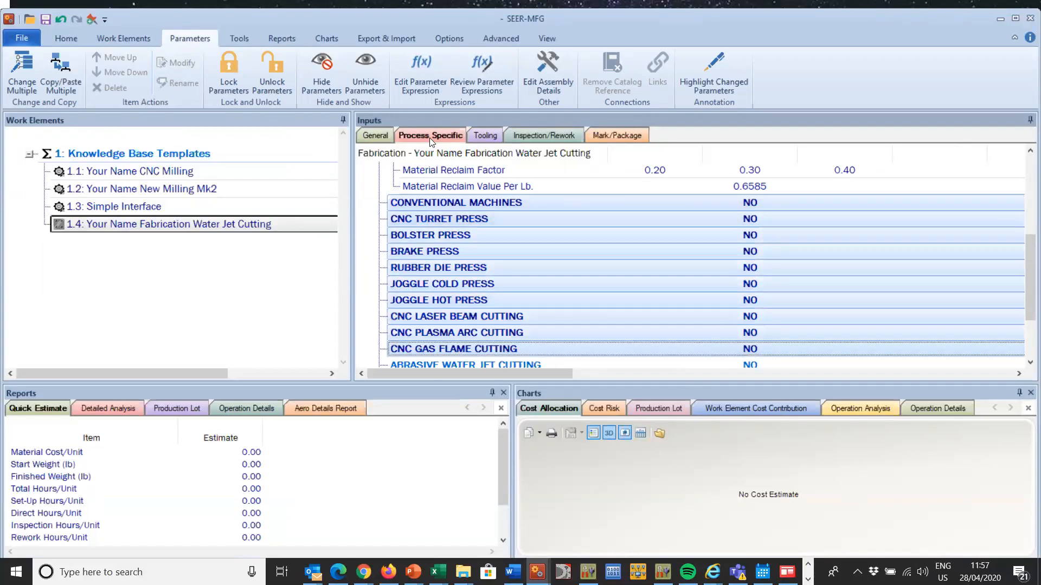
pyautogui.click(326, 78)
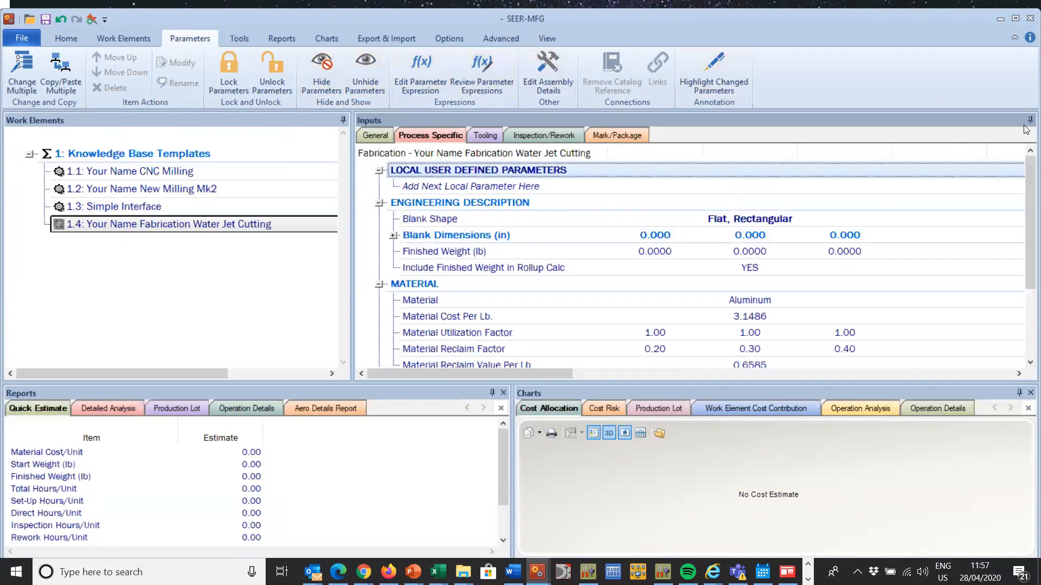
pyautogui.moveTo(1025, 178); pyautogui.dragTo(1024, 274)
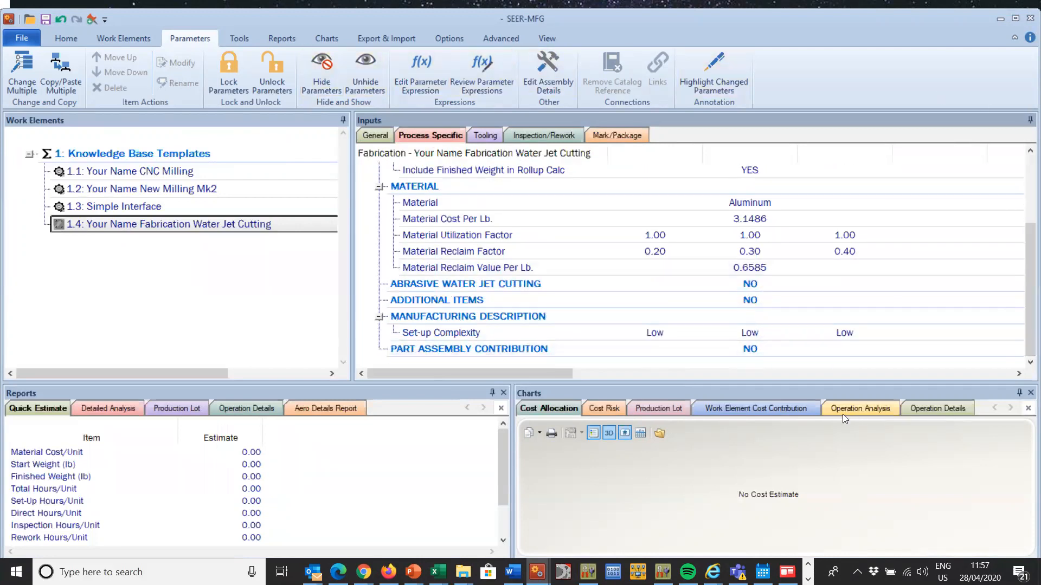
# Step: Set Abrasive Water Jet Cutting to YES and tag its Length of Cut parameter green
pyautogui.doubleClick(750, 284)
pyautogui.write('YES')
pyautogui.click(708, 134)
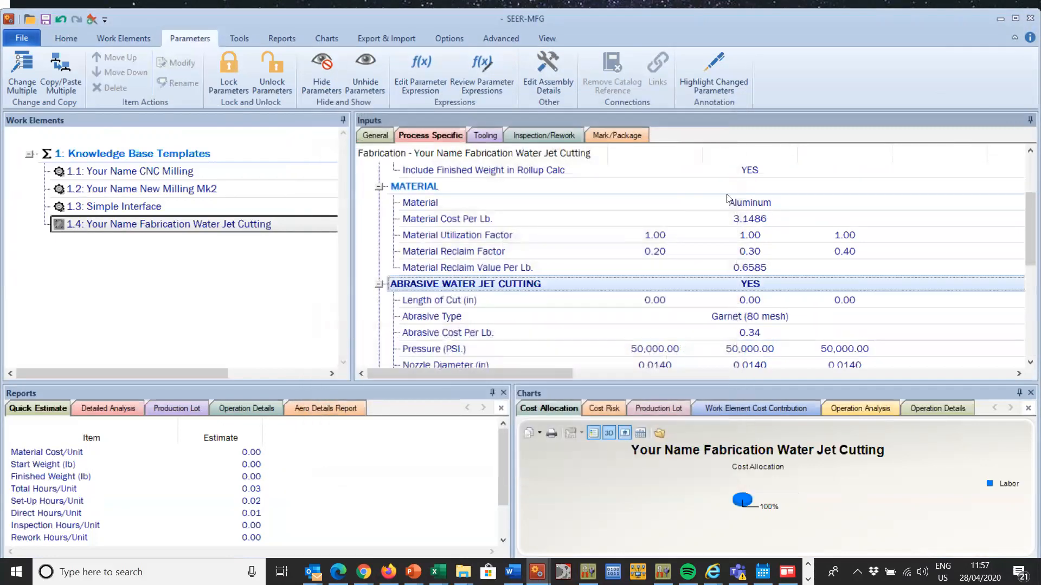
pyautogui.rightClick(678, 299)
pyautogui.moveTo(899, 291)
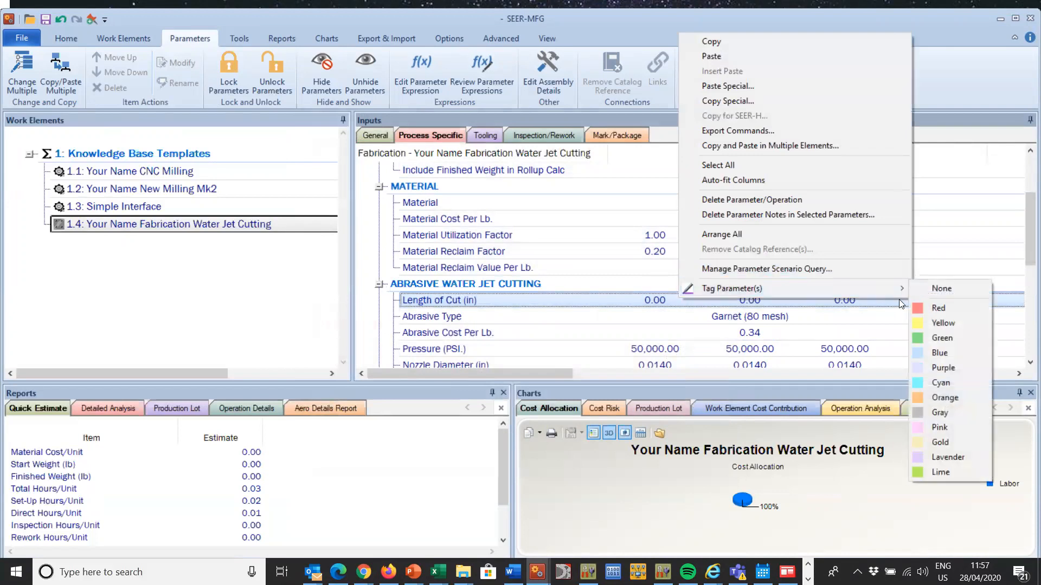
pyautogui.click(948, 336)
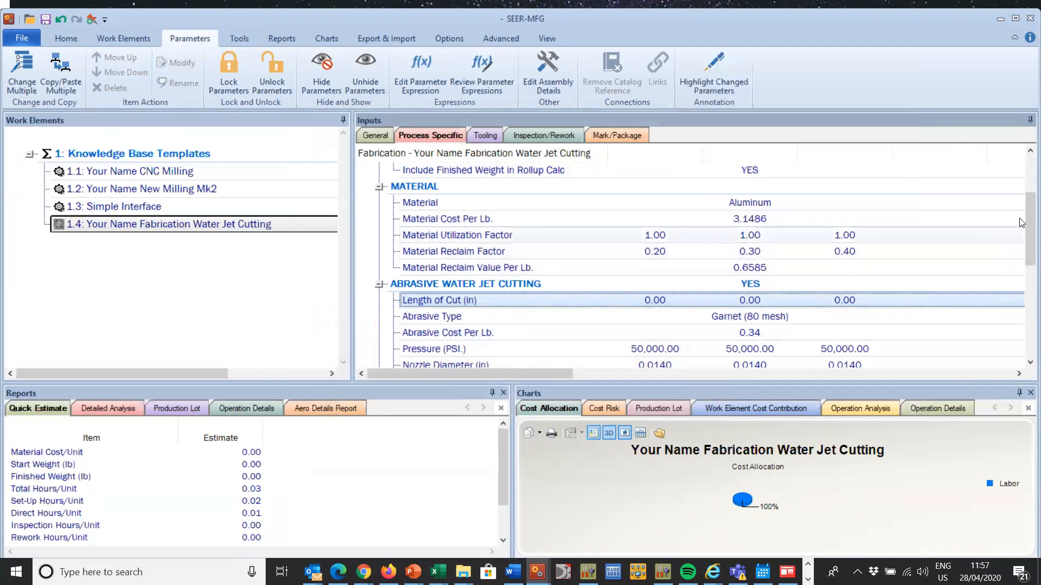
# Step: Tag the Blank Dimensions and Material parameters of the water jet cutting element green
pyautogui.scroll(2, 1026, 220)
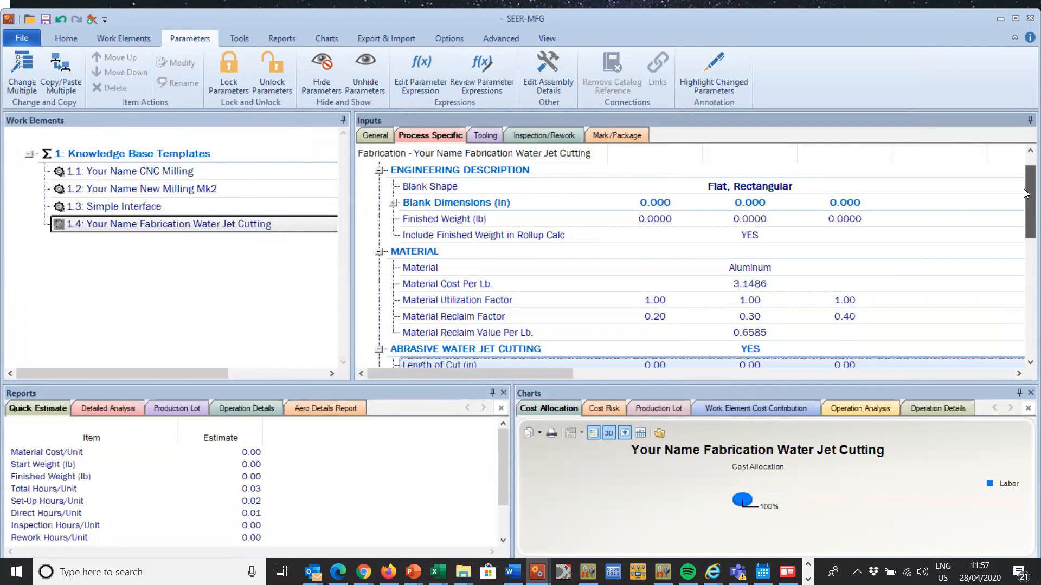
pyautogui.rightClick(665, 203)
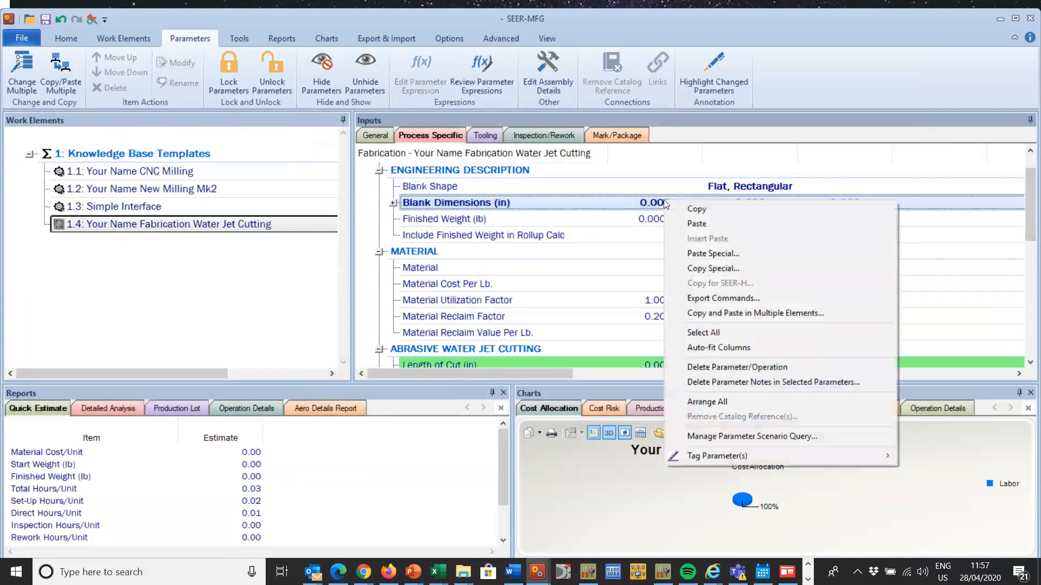
pyautogui.moveTo(752, 460)
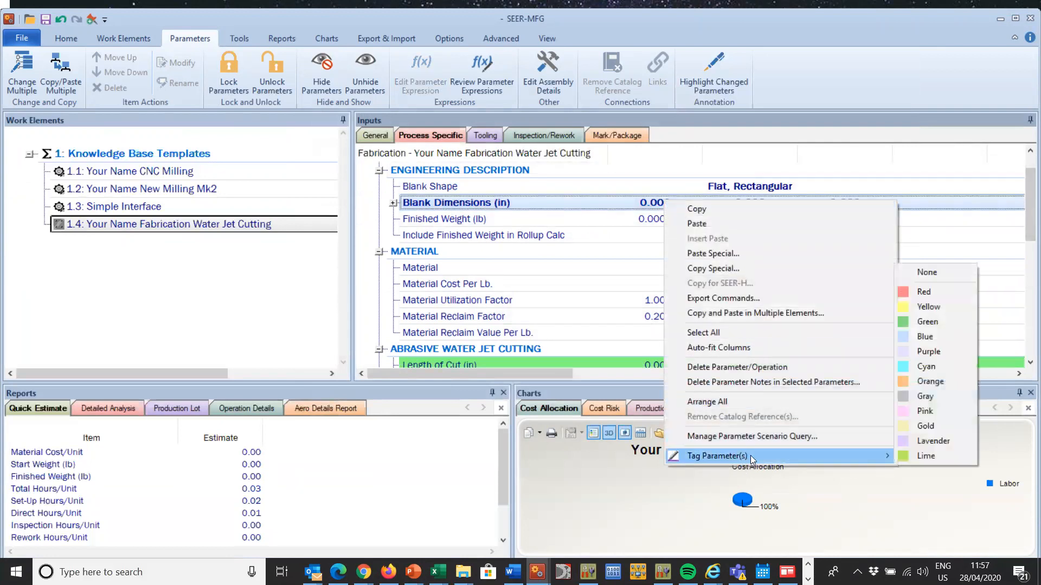
pyautogui.click(959, 320)
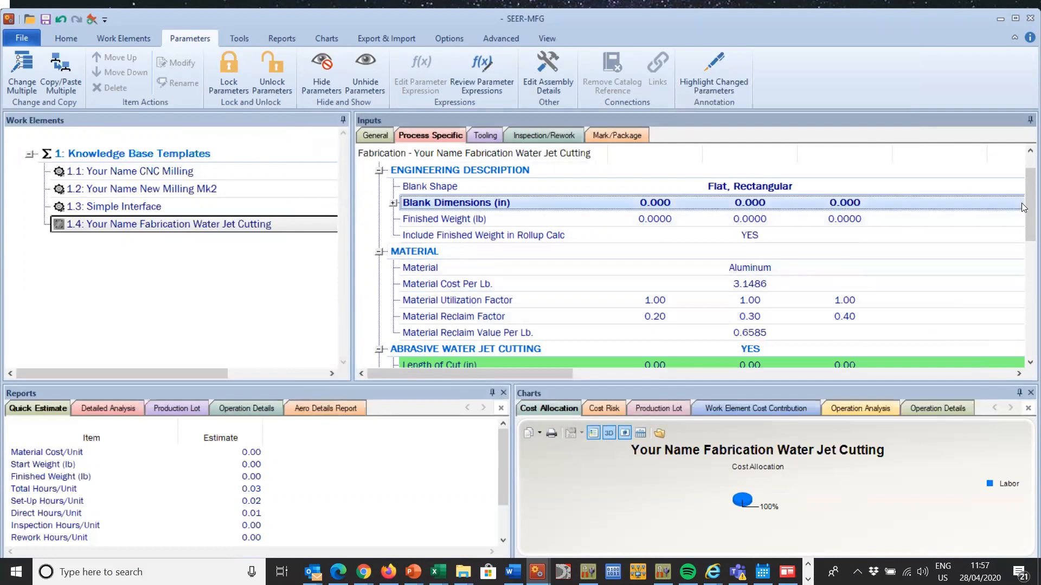
pyautogui.click(760, 267)
pyautogui.rightClick(760, 268)
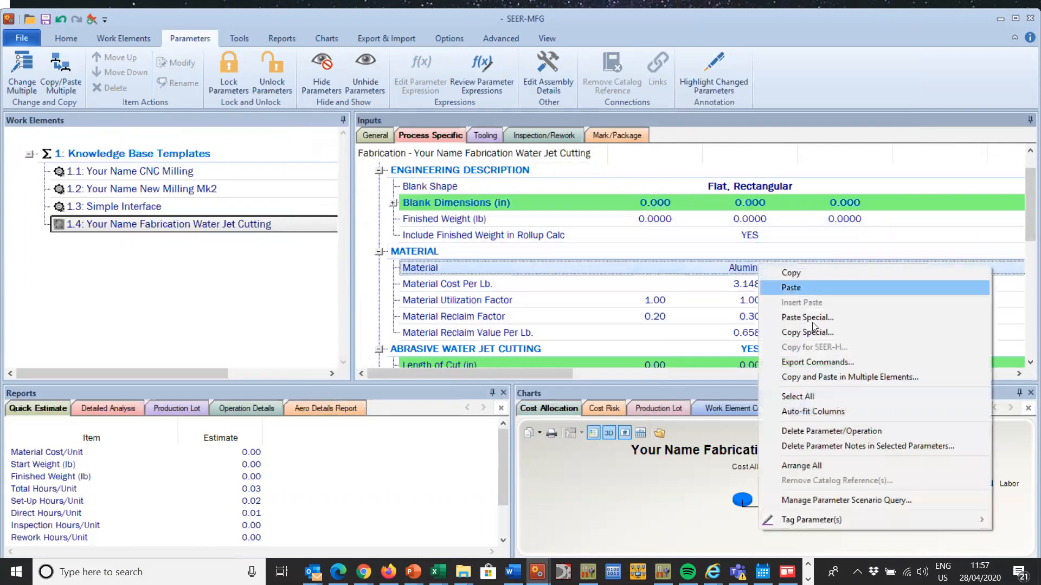
pyautogui.moveTo(837, 518)
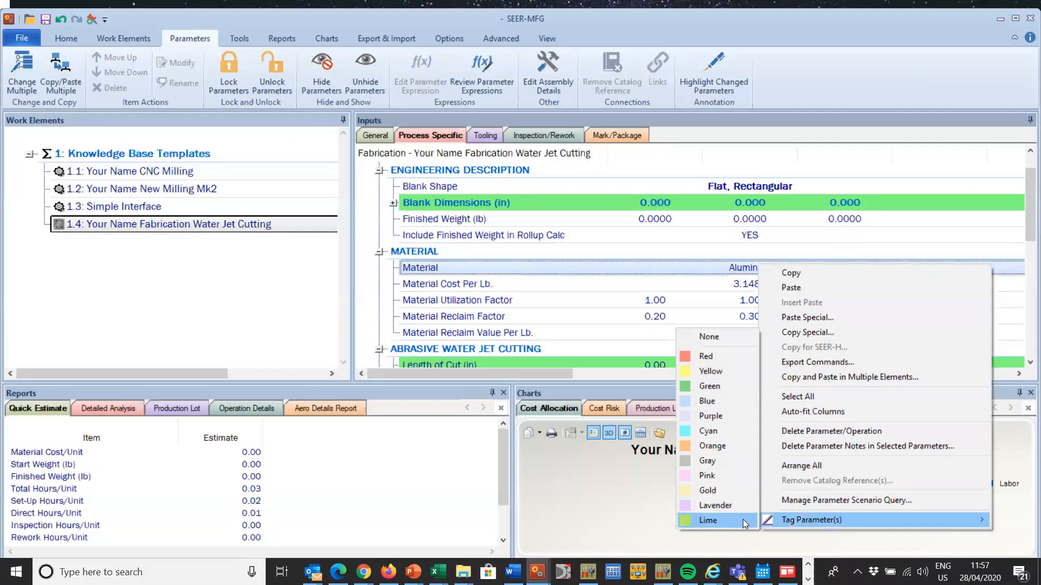
pyautogui.click(726, 385)
pyautogui.click(669, 304)
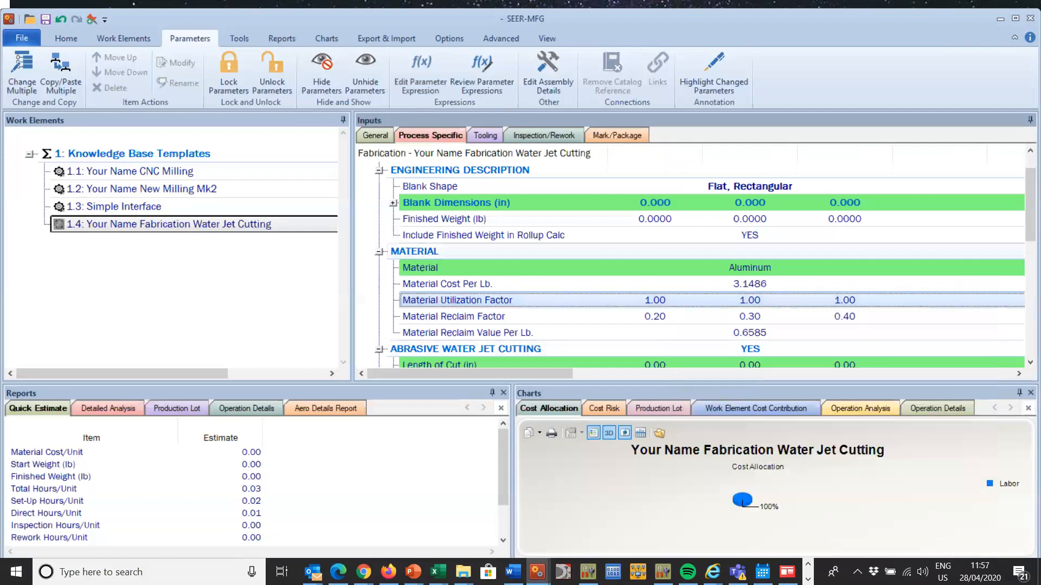
pyautogui.moveTo(1027, 191); pyautogui.dragTo(1026, 138)
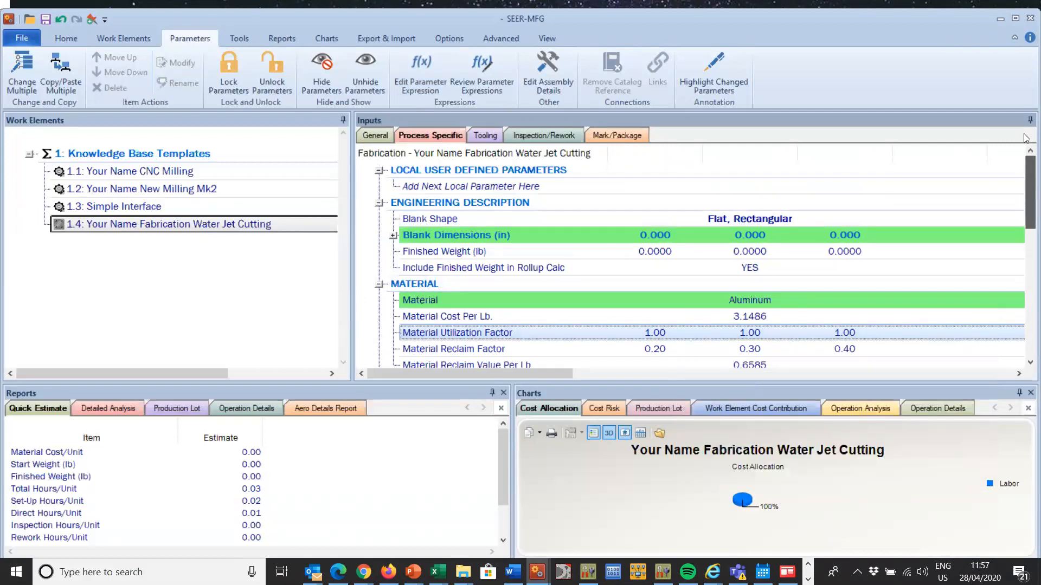
pyautogui.scroll(-1, 1026, 141)
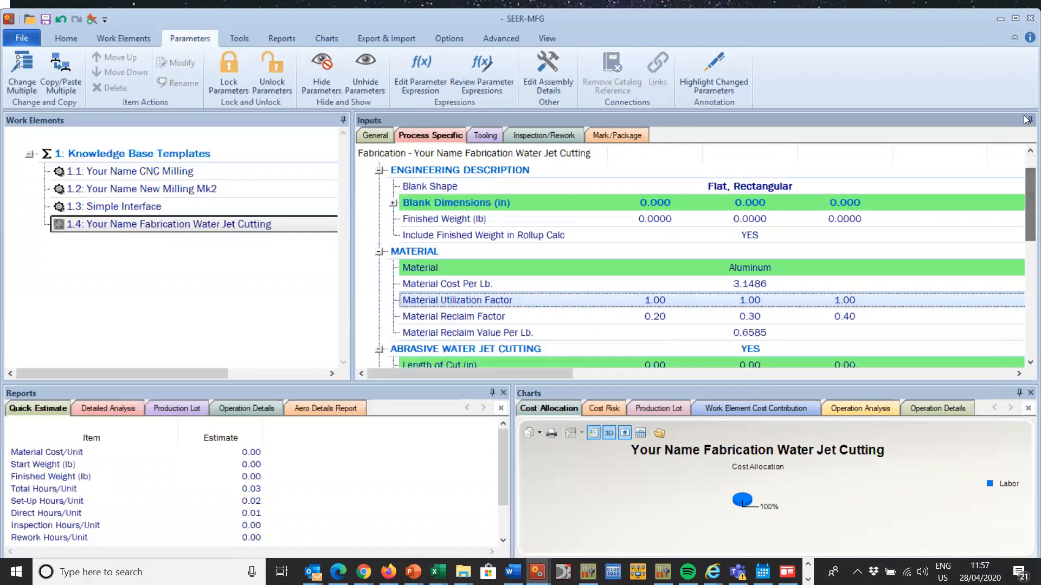
# Step: Save the element as a knowledge base template in file Your Name WaterJet.sht, keeping the template name Your Name Fabrication Water Jet Cutting
pyautogui.click(22, 38)
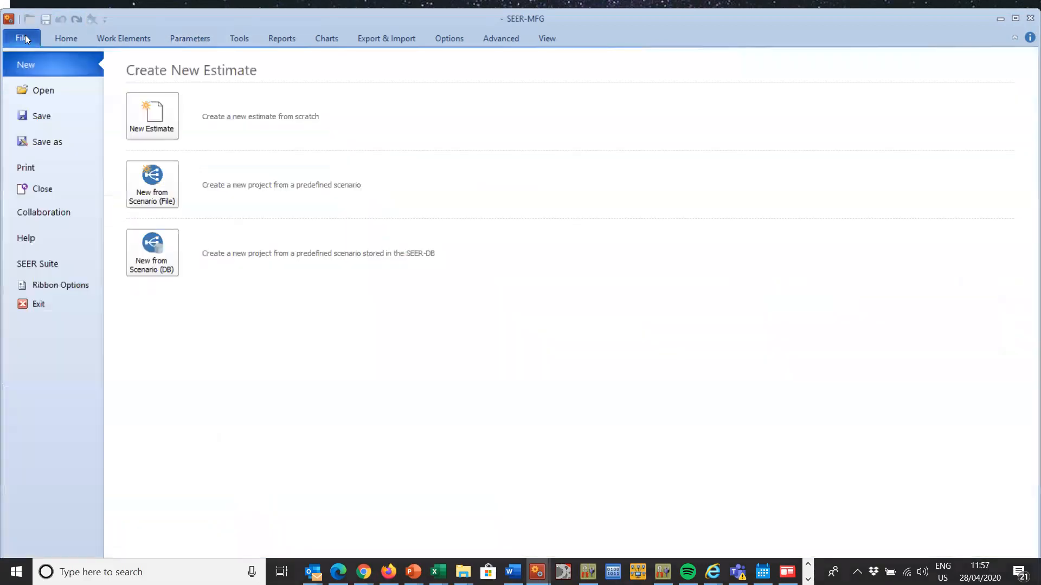
pyautogui.click(41, 142)
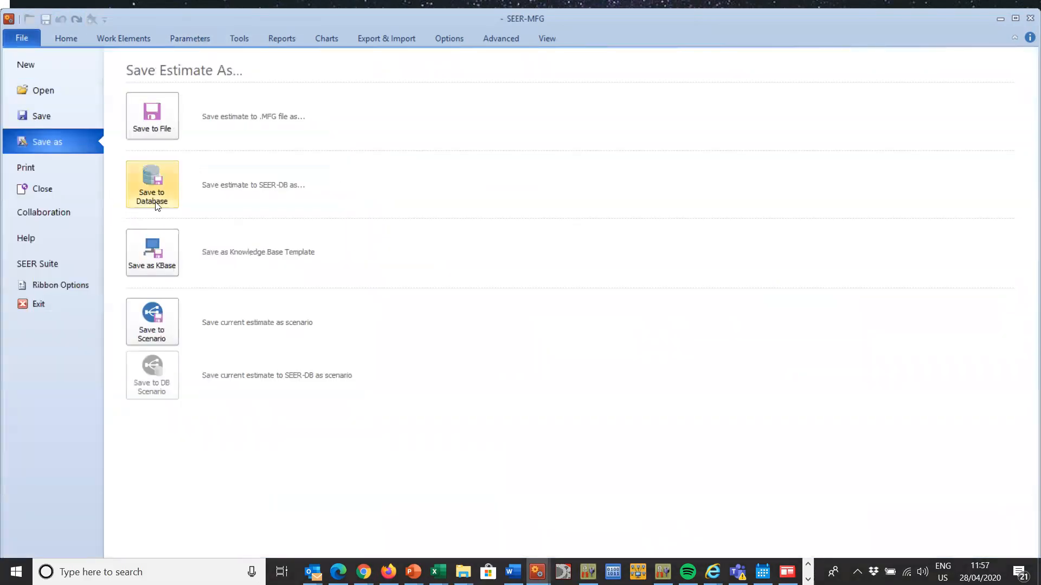
pyautogui.click(155, 251)
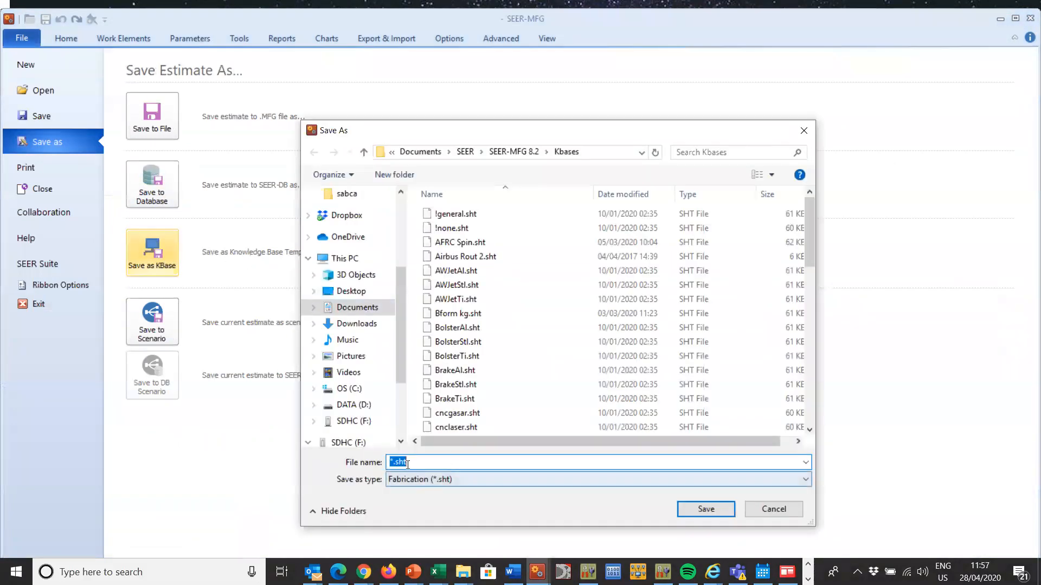
pyautogui.click(391, 461)
pyautogui.moveTo(388, 460); pyautogui.dragTo(392, 464)
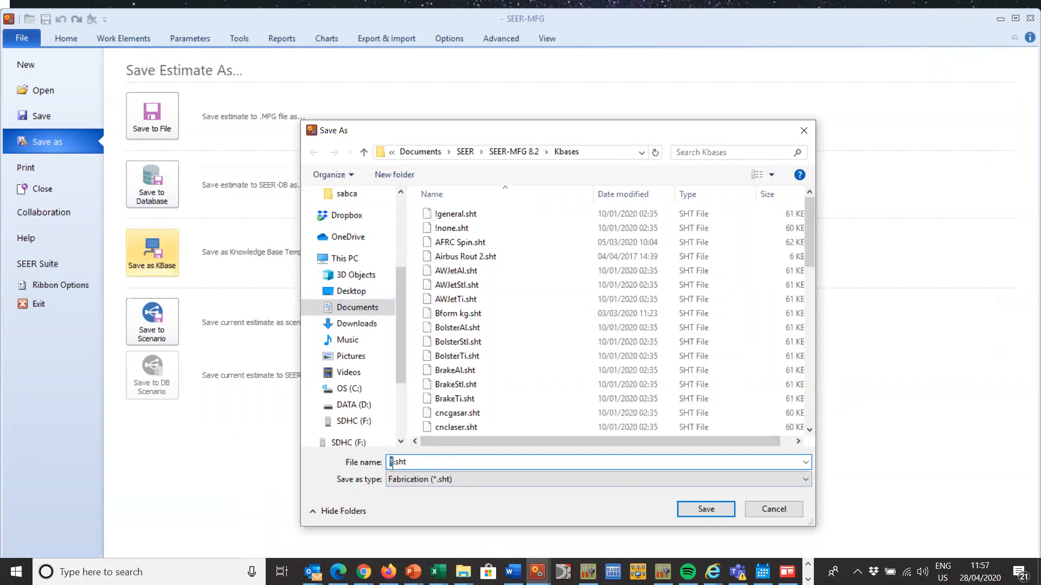
pyautogui.write('T')
pyautogui.write('ou')
pyautogui.write('r Name')
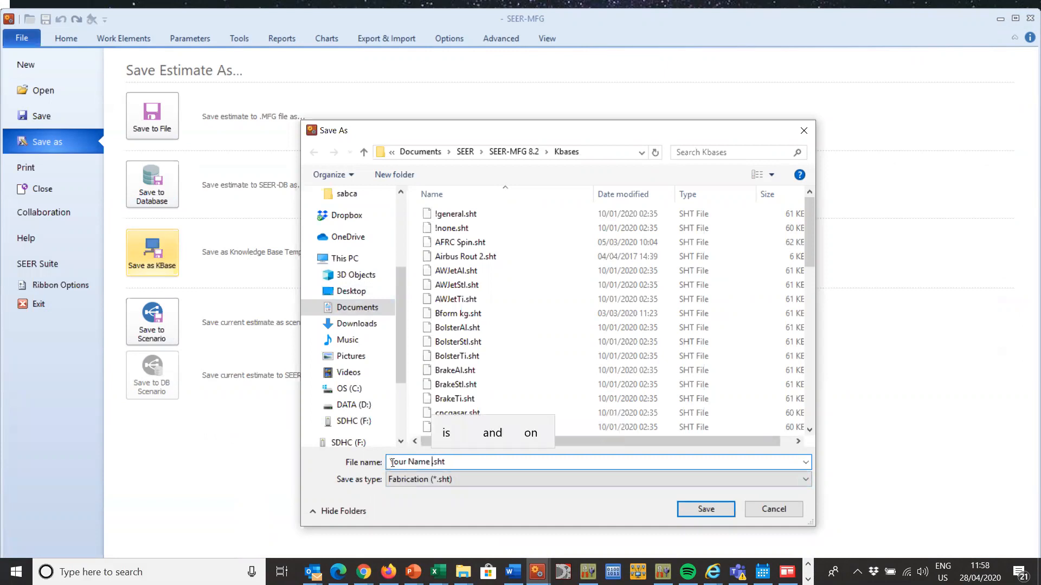
pyautogui.write(' WaterJet')
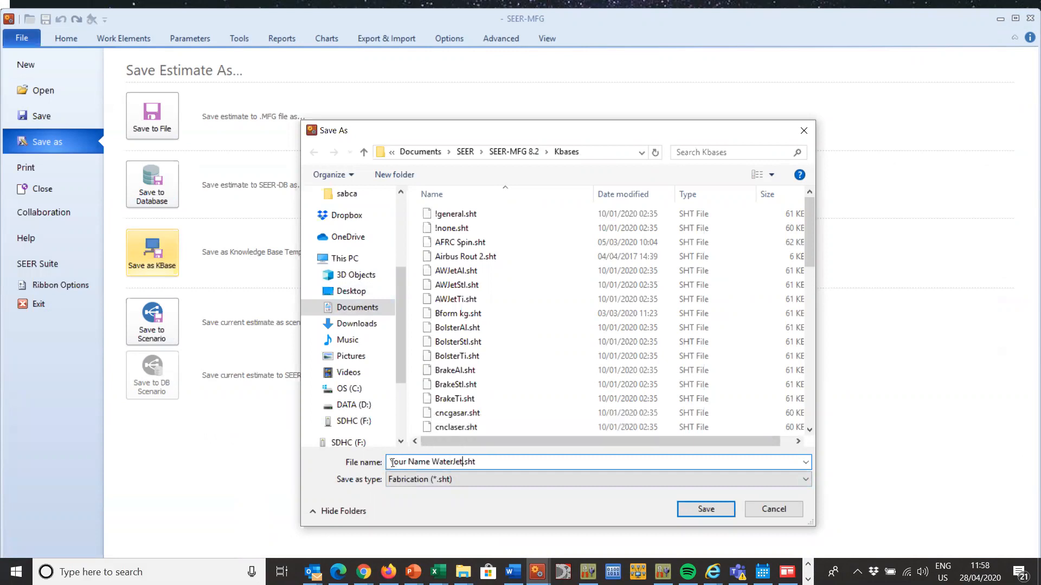
pyautogui.click(701, 507)
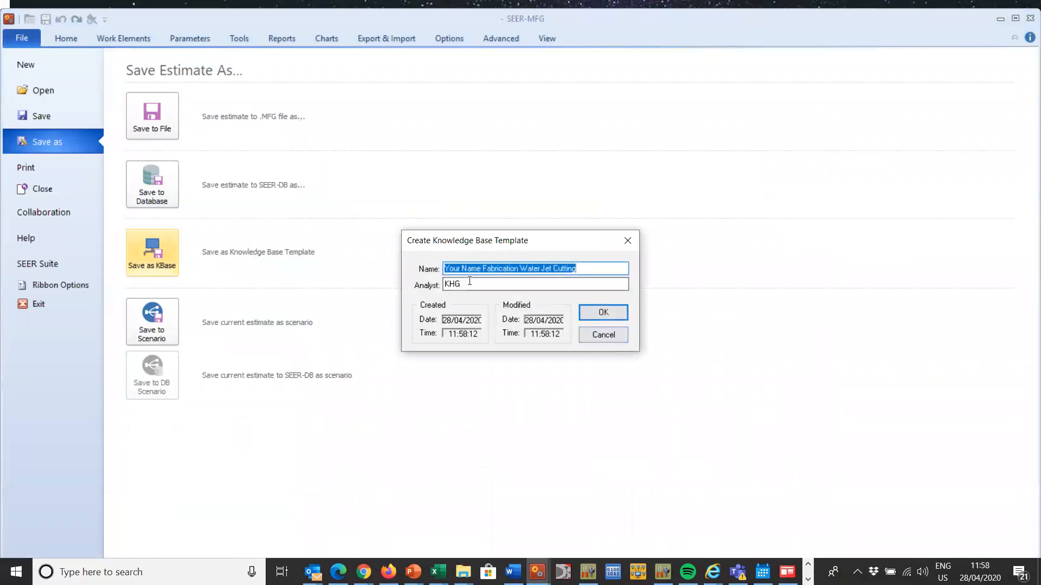
pyautogui.click(605, 319)
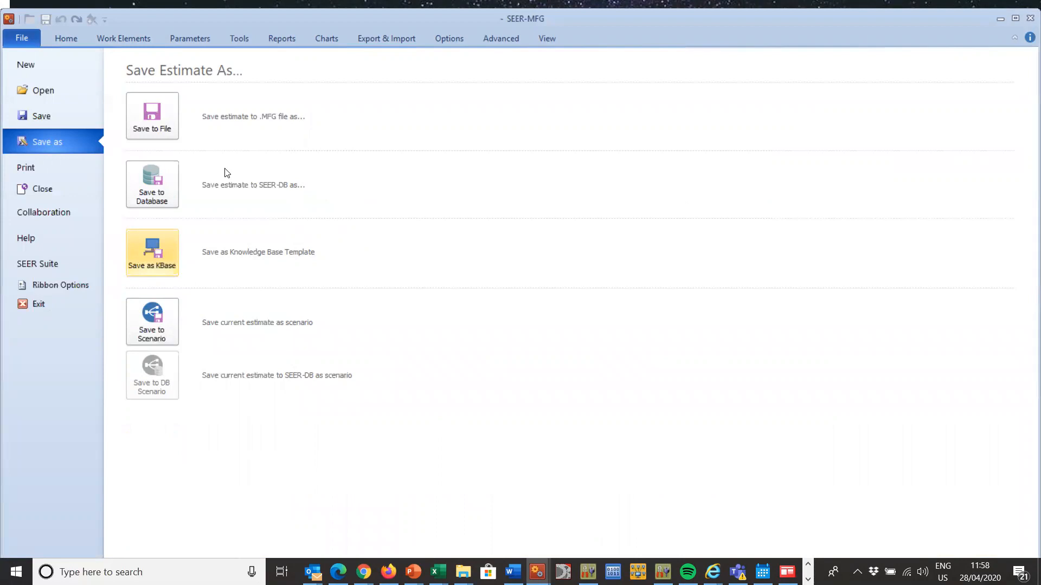
# Step: Insert a same-level Fabrication work element named waterjet based on the Your Name Fabrication Water Jet Cutting template
pyautogui.click(72, 35)
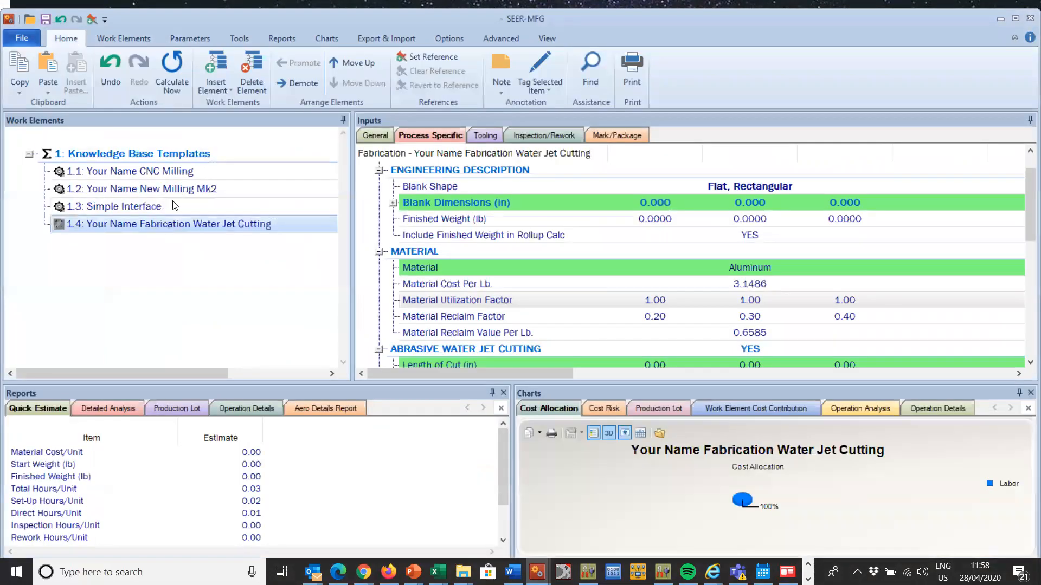
pyautogui.click(211, 61)
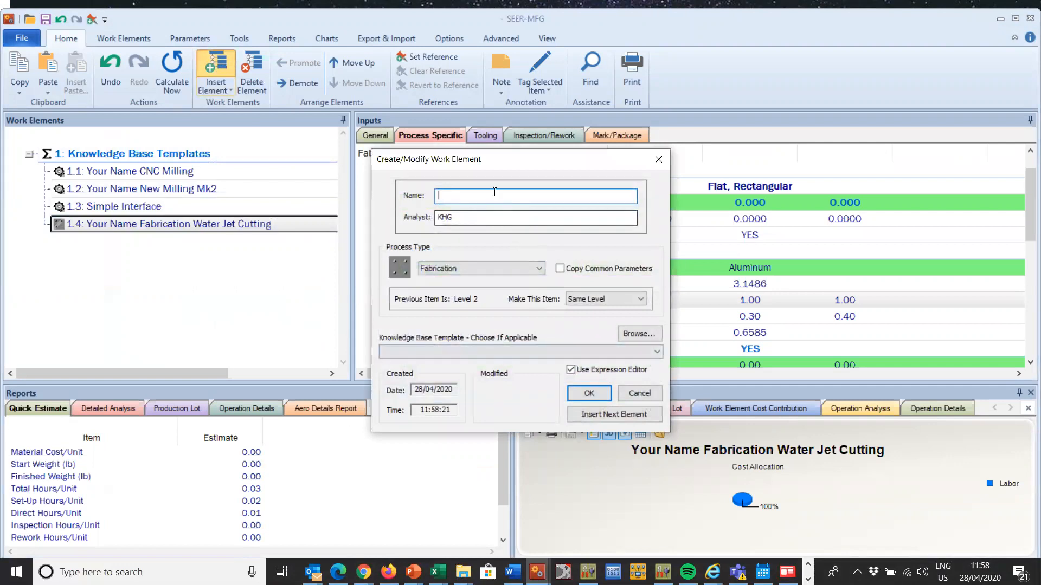
pyautogui.write('waterjet')
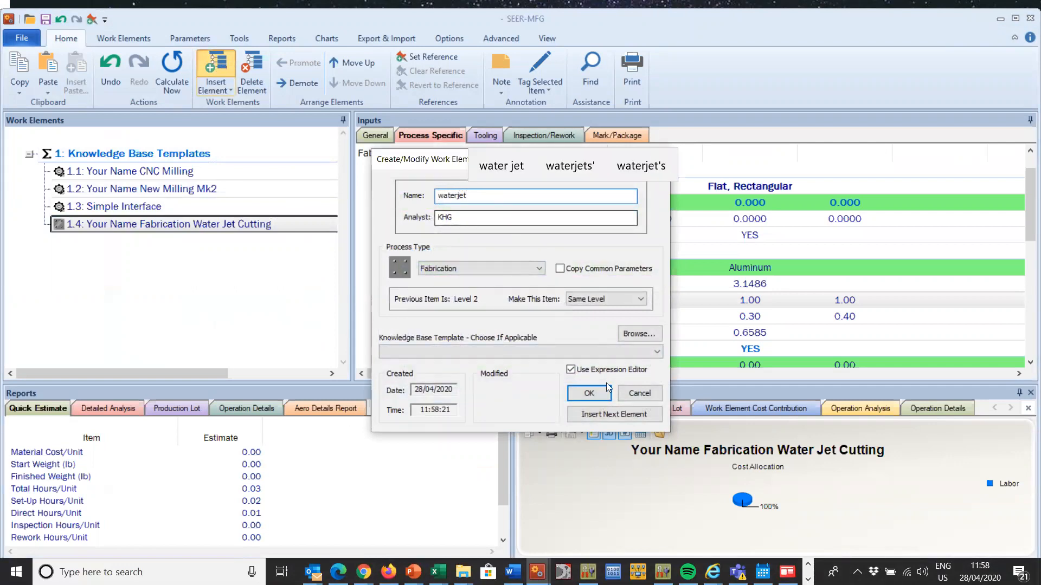
pyautogui.click(595, 353)
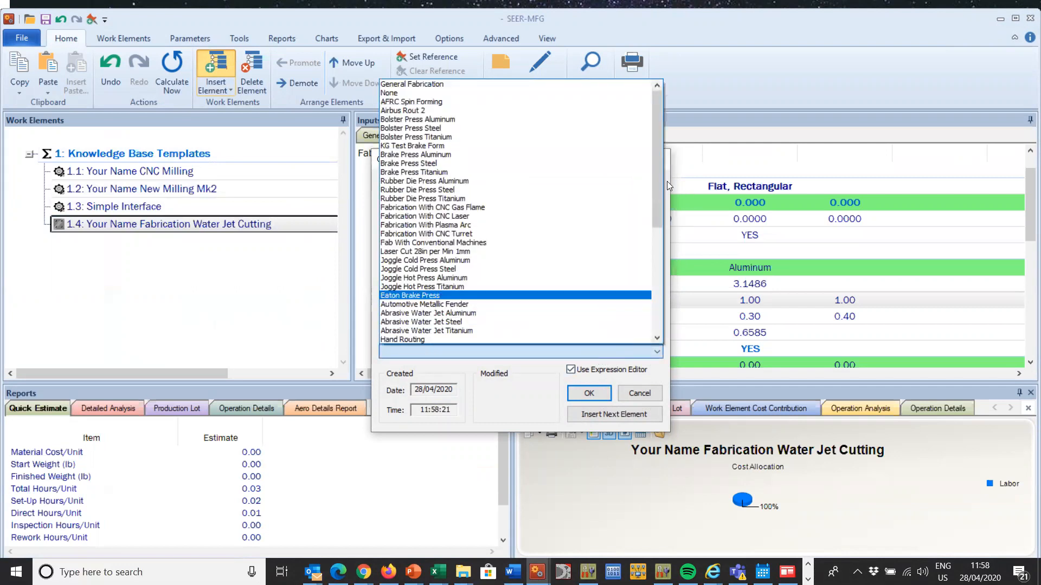
pyautogui.moveTo(658, 177); pyautogui.dragTo(655, 299)
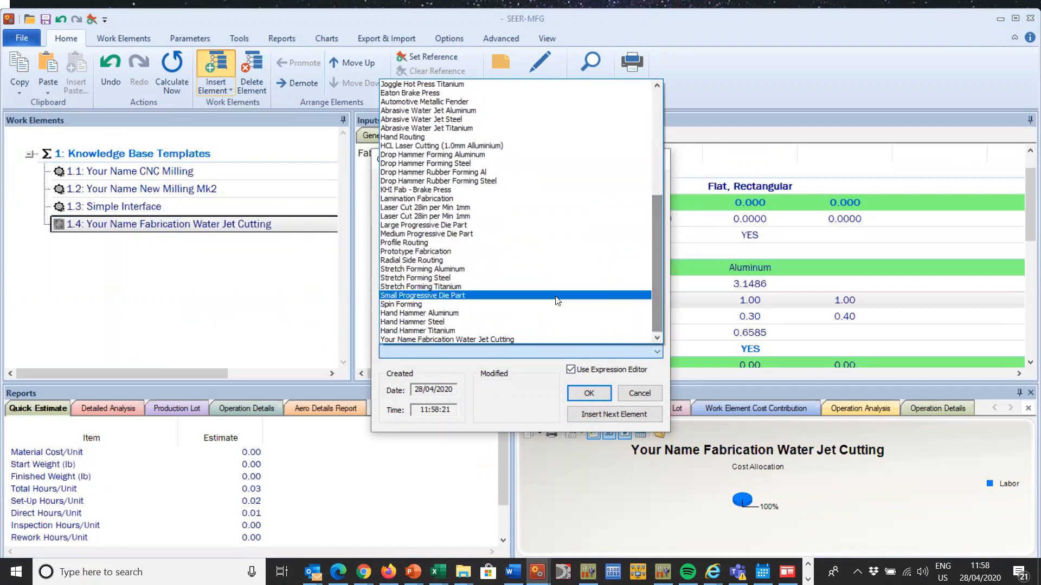
pyautogui.click(504, 338)
pyautogui.click(590, 394)
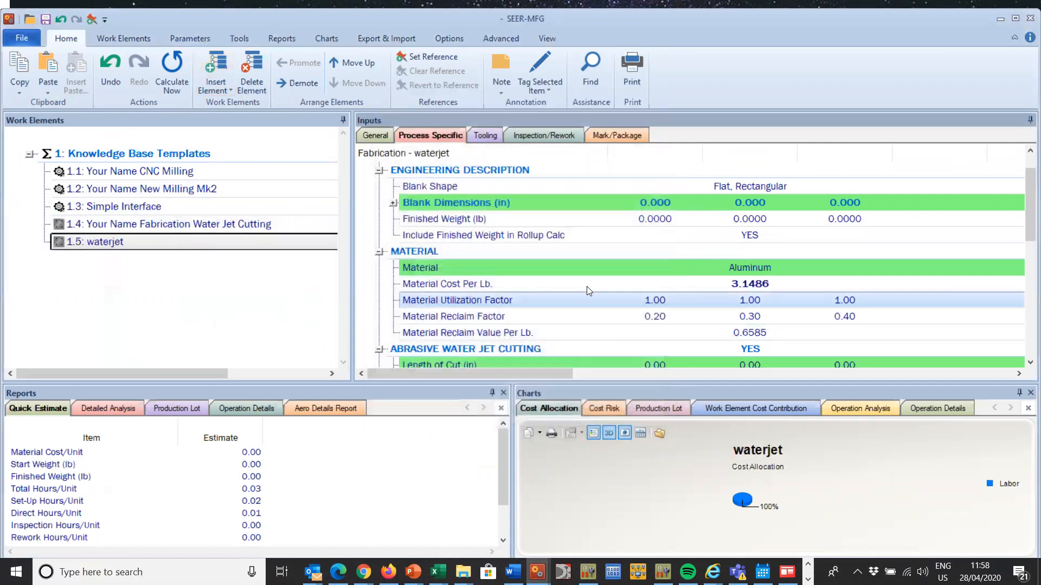
# Step: Review the waterjet element's general and process-specific parameters, including the abrasive water jet cutting section
pyautogui.click(383, 139)
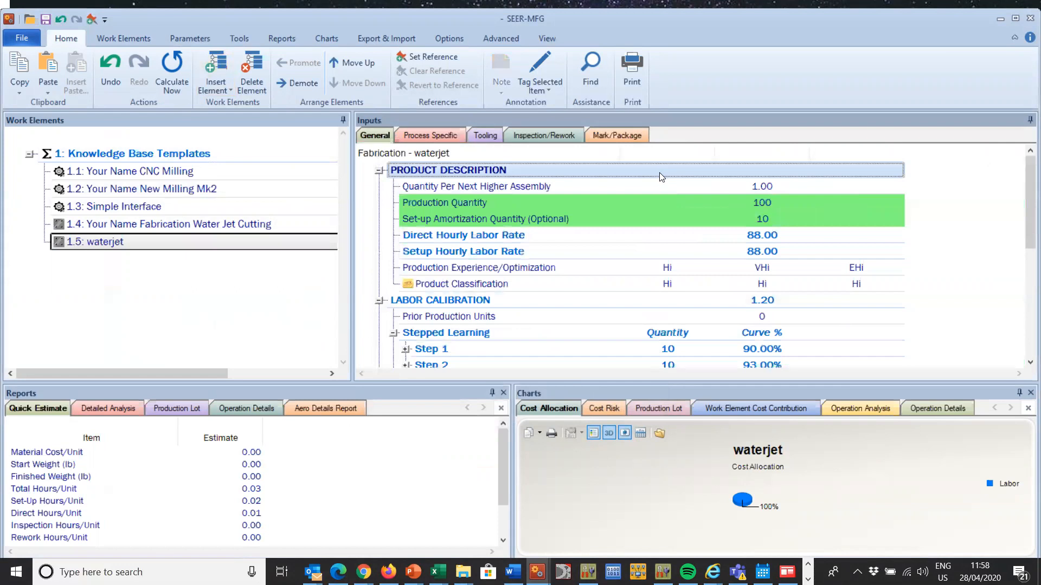
pyautogui.click(407, 136)
pyautogui.moveTo(1024, 177); pyautogui.dragTo(1025, 244)
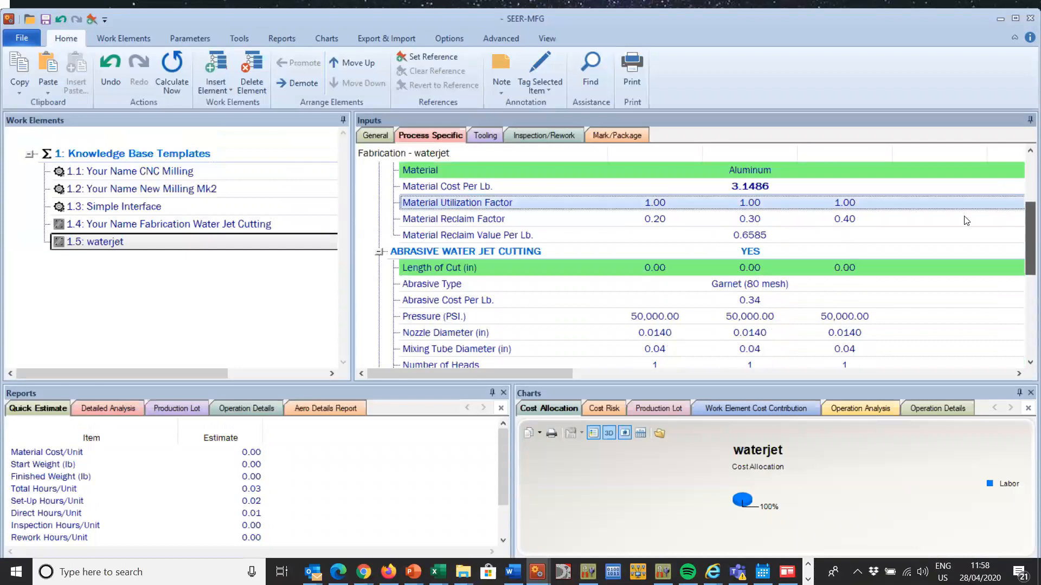
pyautogui.click(681, 253)
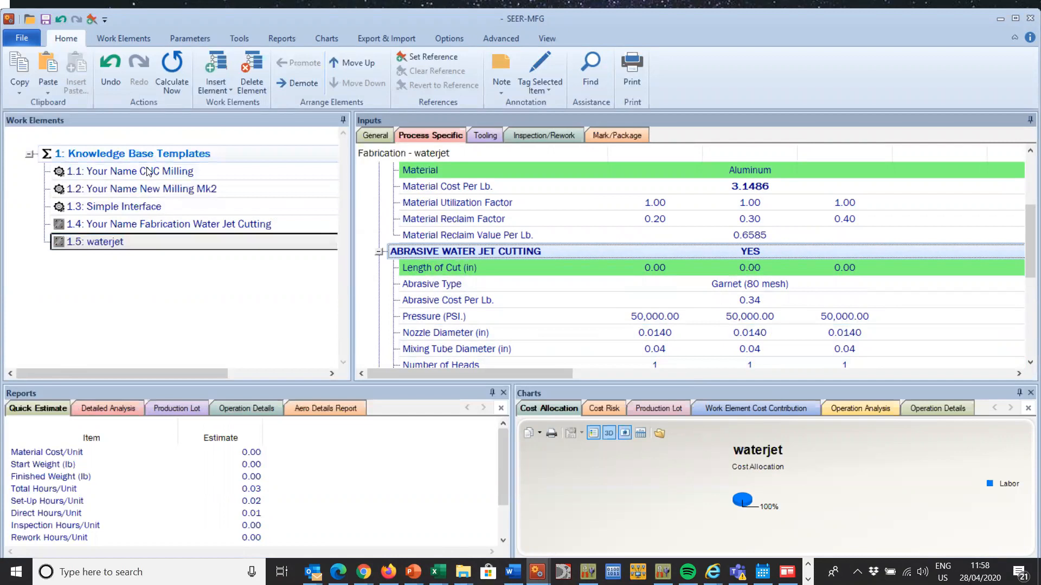
pyautogui.click(144, 243)
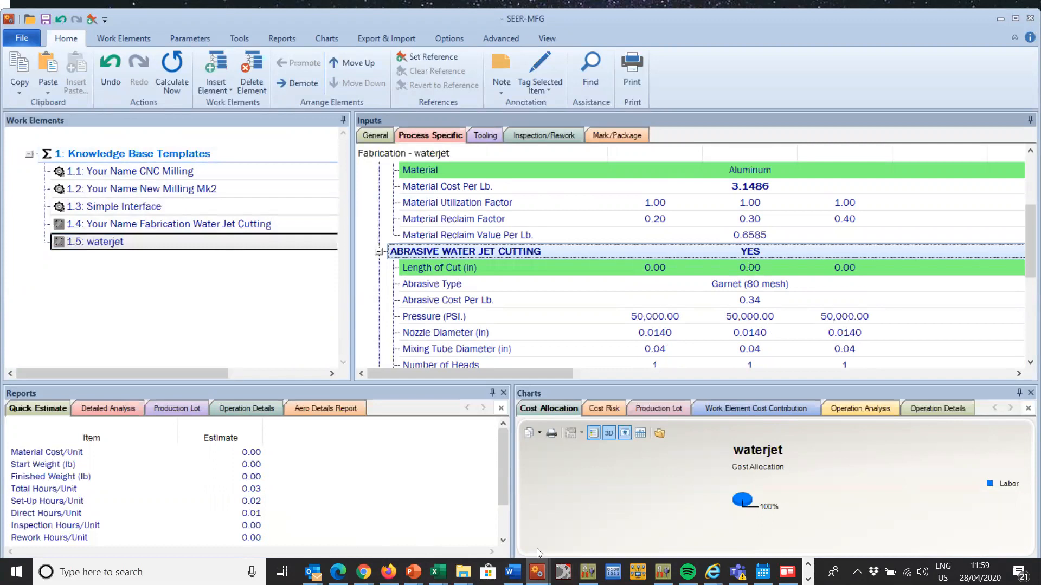
# Step: Switch to the MFG Knowledgebases4.MFG estimate and enlarge the work elements and inputs area
pyautogui.click(537, 572)
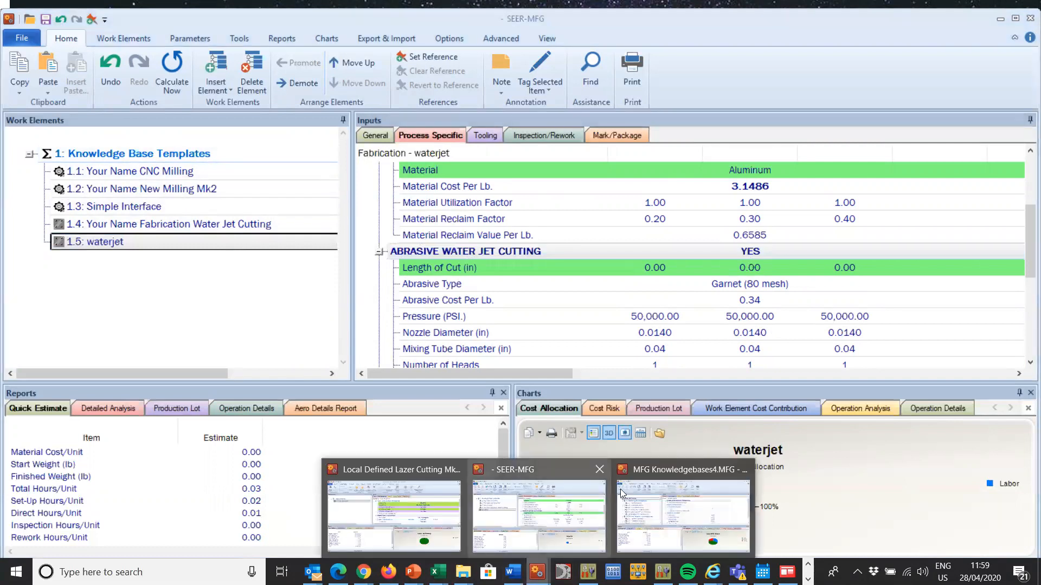
pyautogui.click(623, 493)
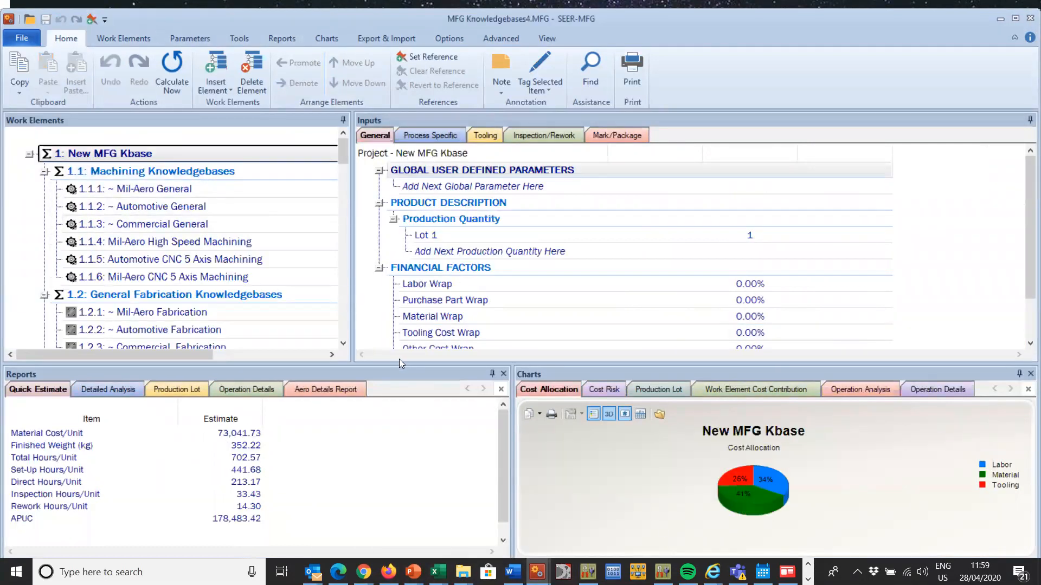
pyautogui.moveTo(392, 364); pyautogui.dragTo(392, 479)
pyautogui.moveTo(344, 153); pyautogui.dragTo(348, 109)
# Step: Review the general parameters of the machining knowledge base elements from Mil-Aero General through Automotive CNC 5 Axis Machining
pyautogui.click(197, 190)
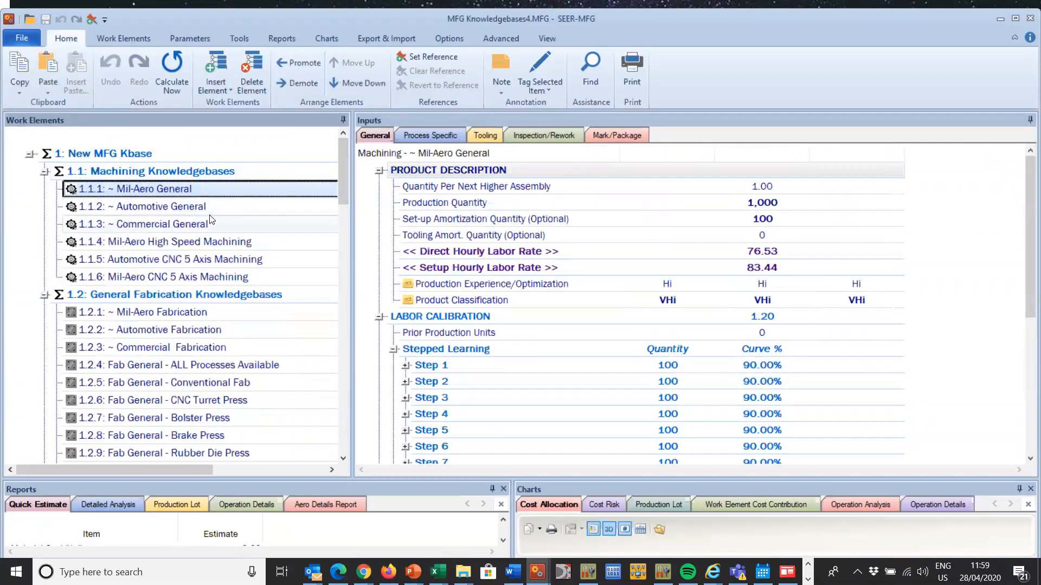
pyautogui.click(208, 207)
pyautogui.click(214, 225)
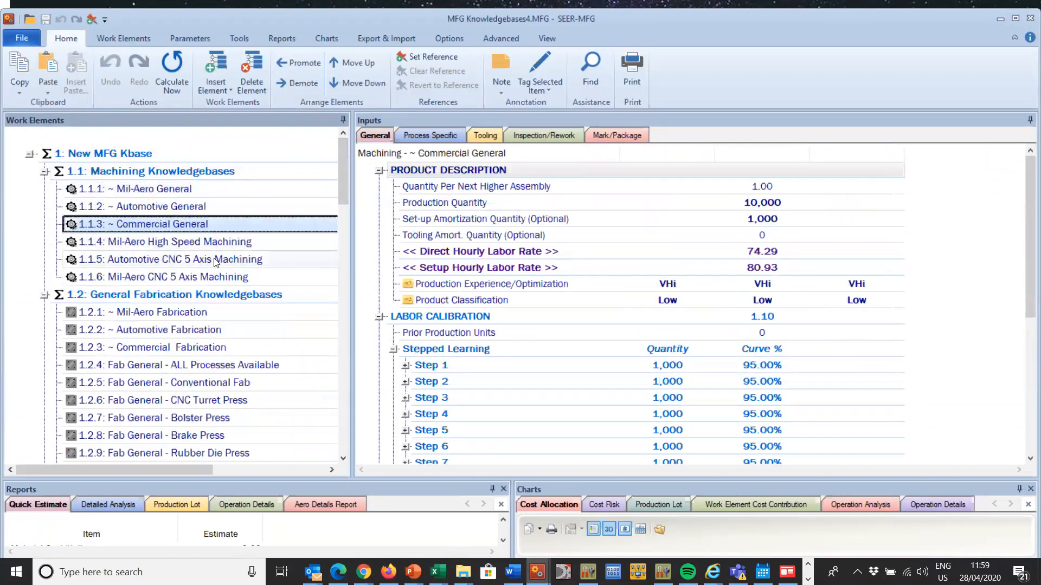
pyautogui.click(210, 244)
pyautogui.click(208, 259)
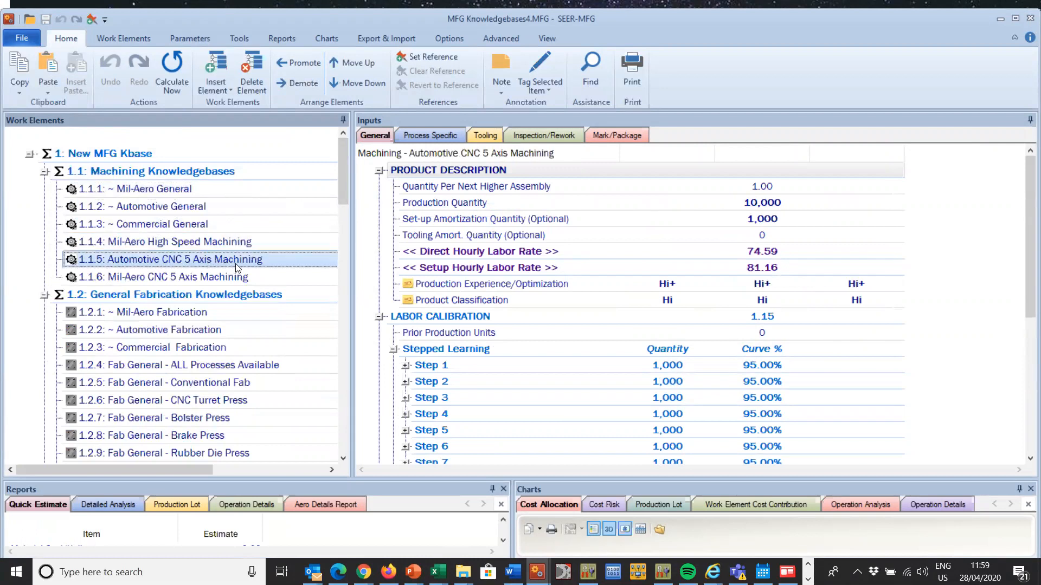
# Step: Save the ~ Mil-Aero General machining element as a knowledge base template in file KG1.mch, keeping its template name
pyautogui.click(169, 189)
pyautogui.rightClick(169, 189)
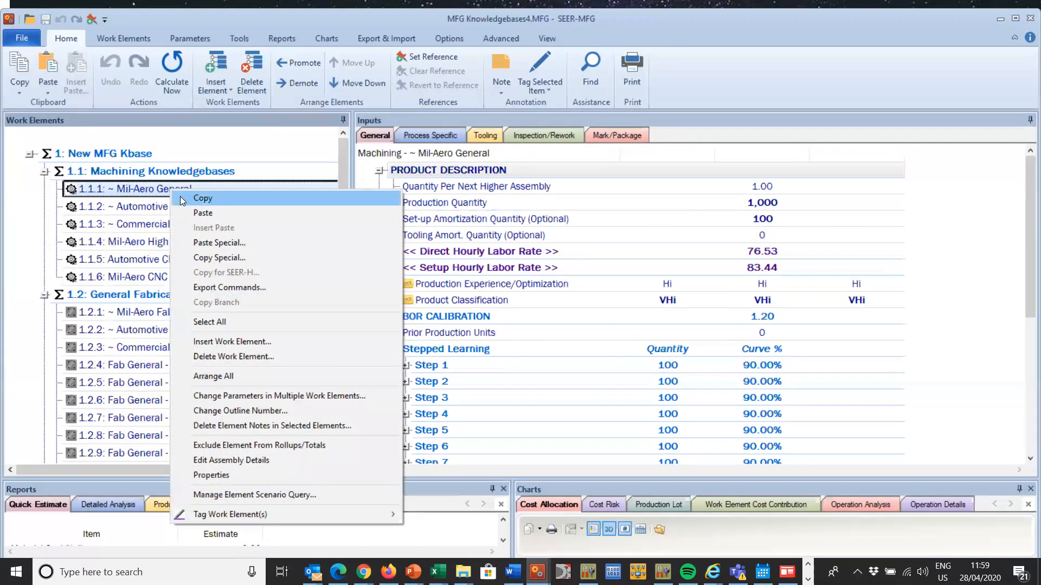
pyautogui.click(142, 186)
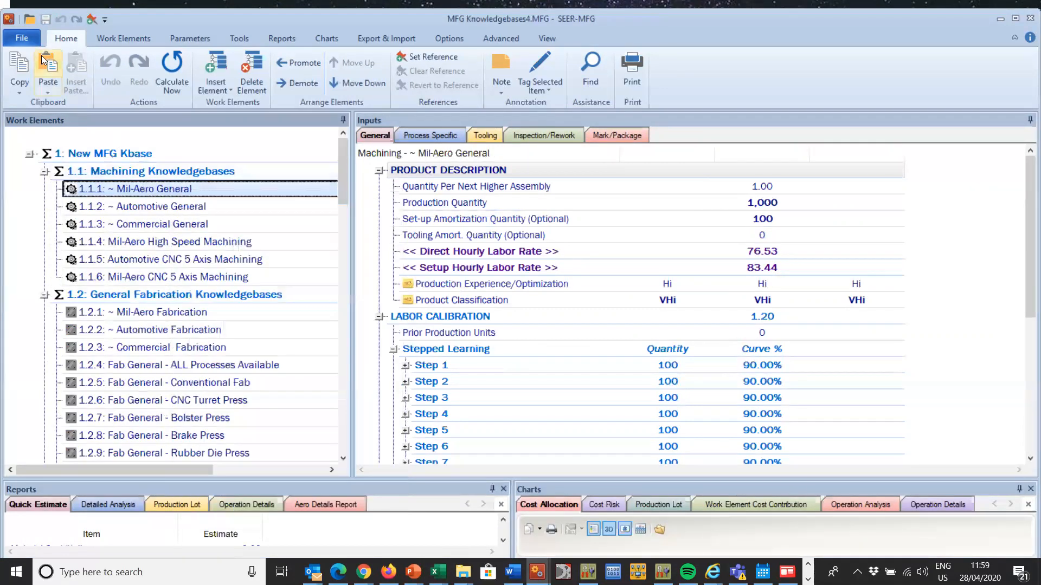
pyautogui.click(20, 37)
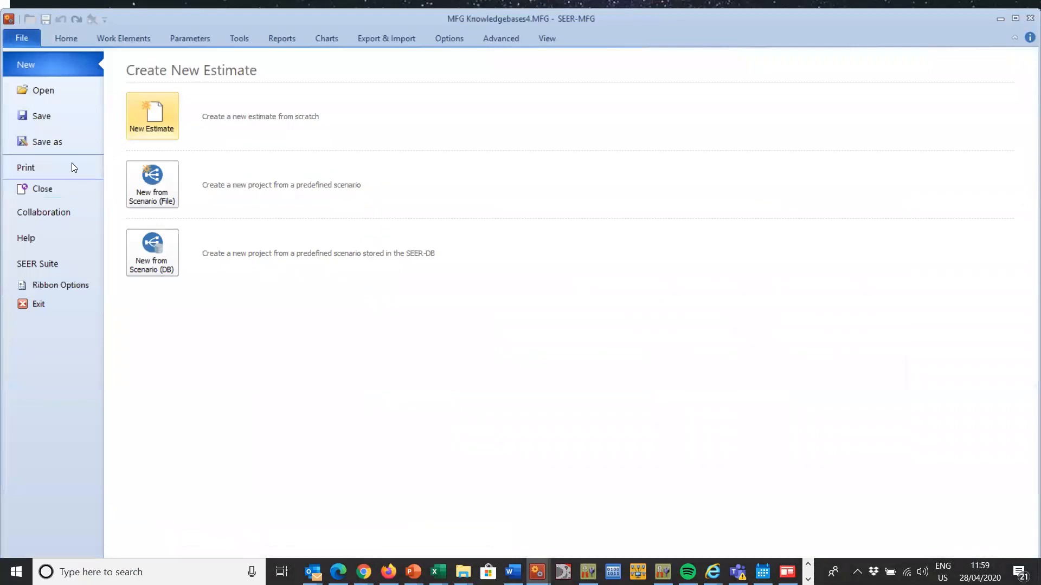
pyautogui.click(56, 143)
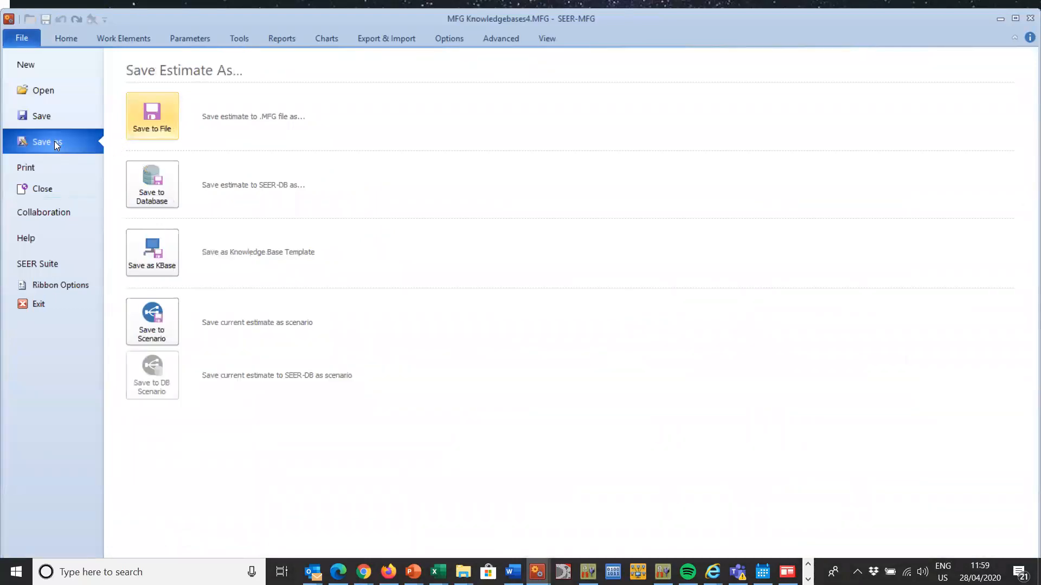
pyautogui.click(144, 246)
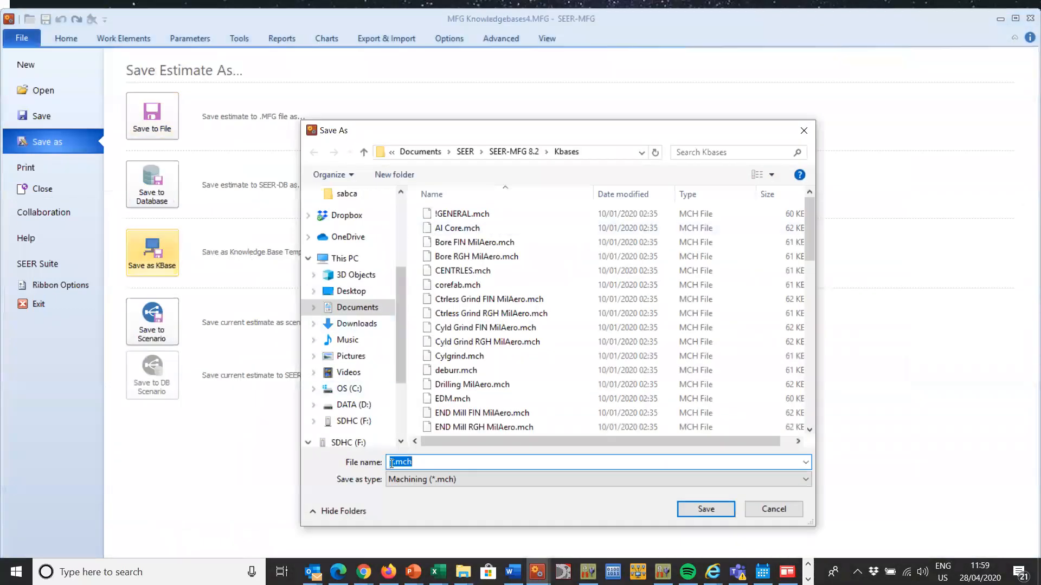
pyautogui.moveTo(393, 460); pyautogui.dragTo(387, 460)
pyautogui.write('KG1')
pyautogui.click(714, 509)
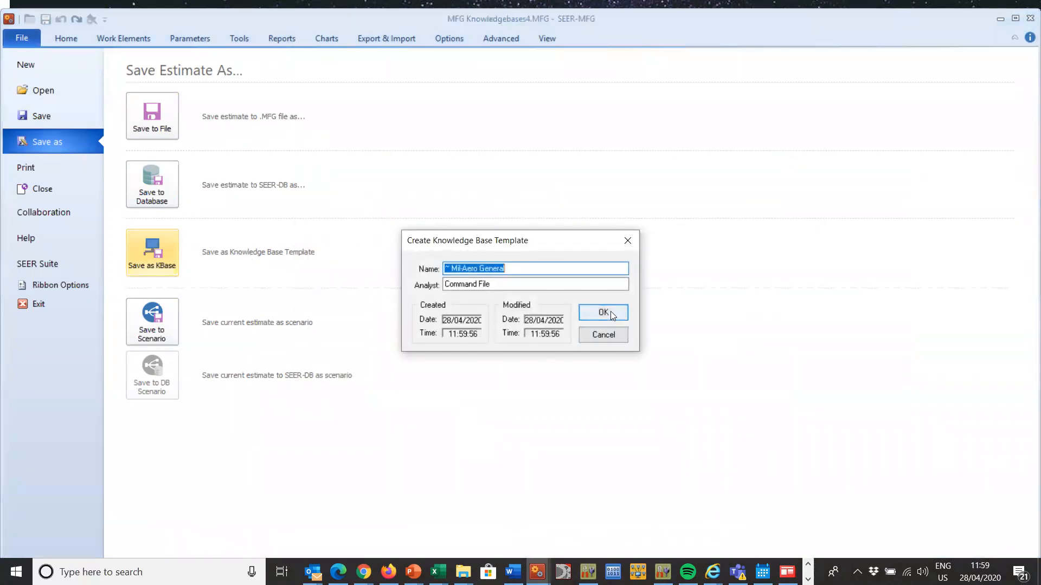
pyautogui.click(609, 312)
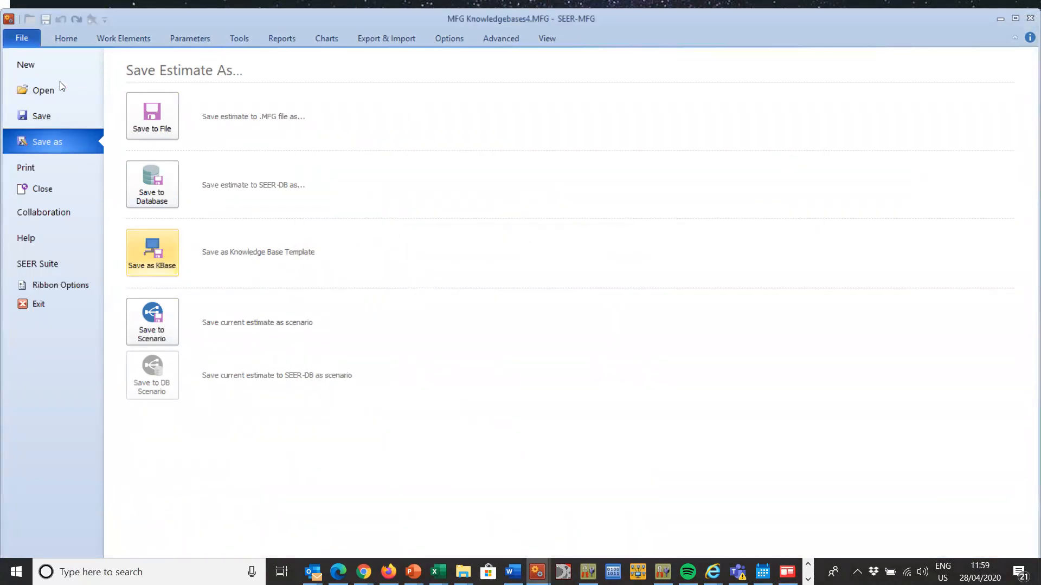
pyautogui.click(70, 37)
# Step: Save the ~ Automotive General machining element as a knowledge base template in file kg2.mch, keeping its template name
pyautogui.click(139, 205)
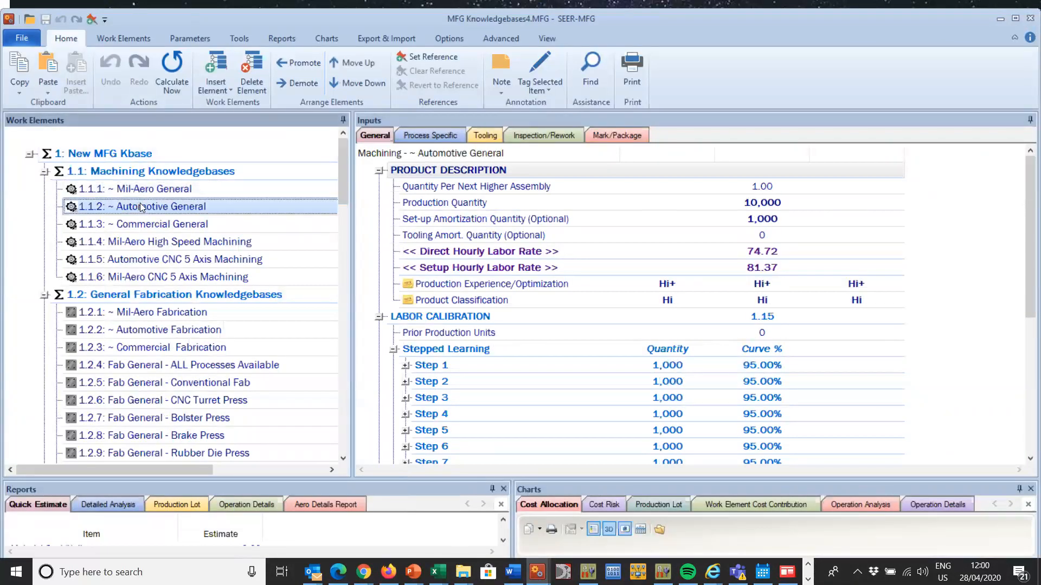
pyautogui.rightClick(140, 204)
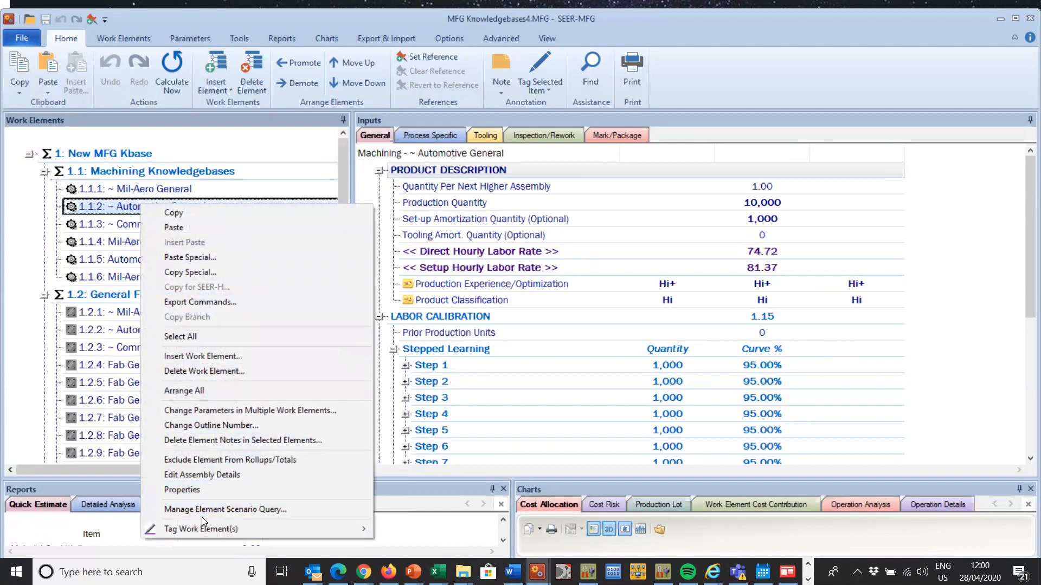
pyautogui.click(30, 33)
pyautogui.click(53, 143)
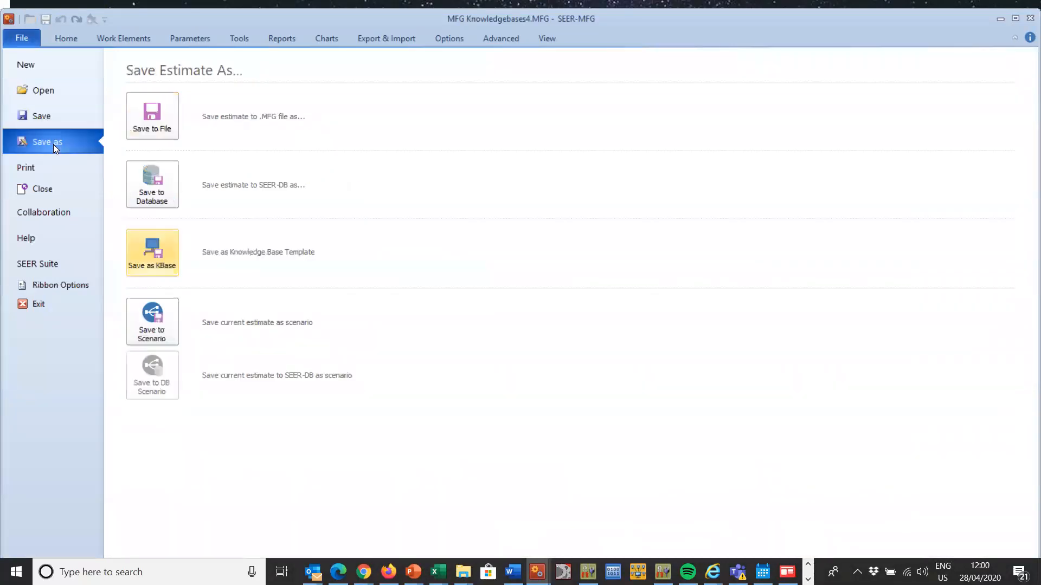
pyautogui.click(161, 252)
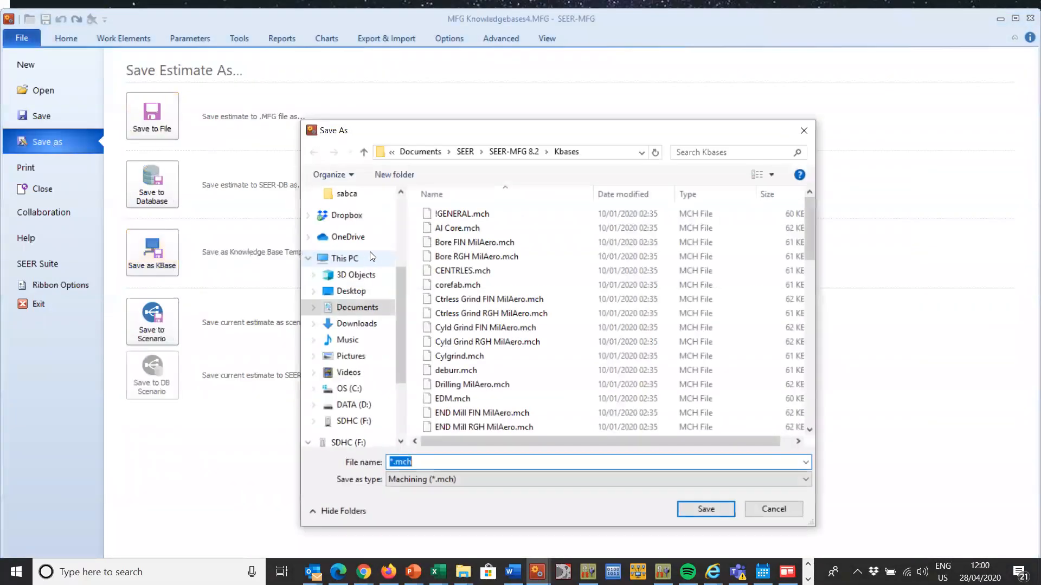
pyautogui.moveTo(394, 462); pyautogui.dragTo(385, 455)
pyautogui.write('kg2')
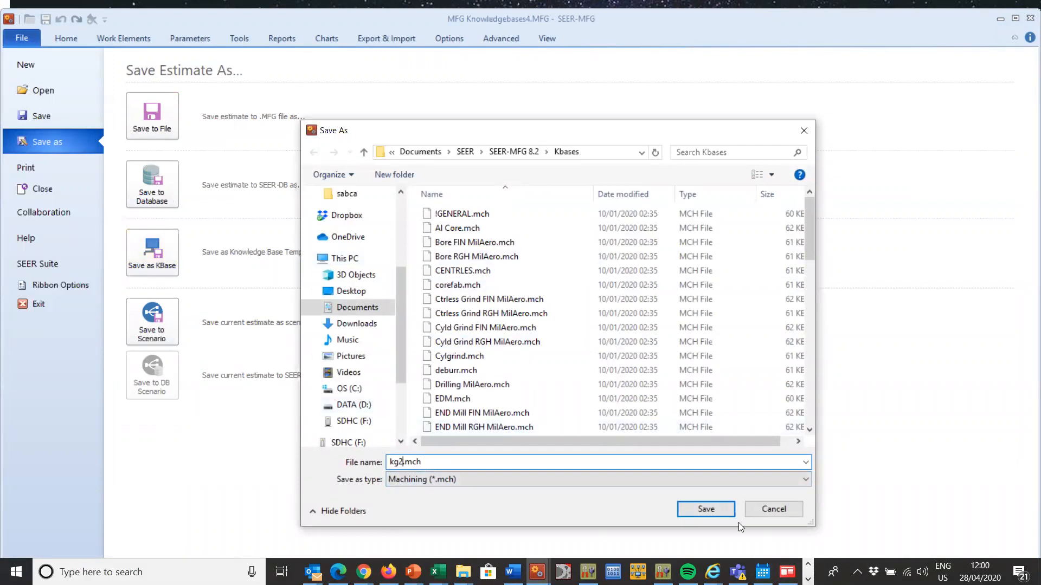
pyautogui.click(715, 508)
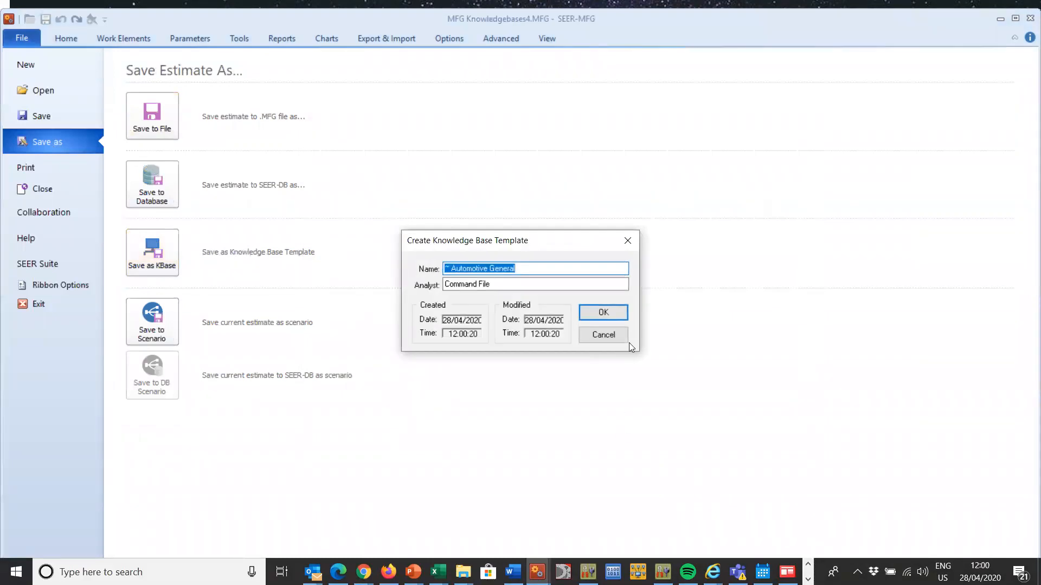
pyautogui.click(618, 315)
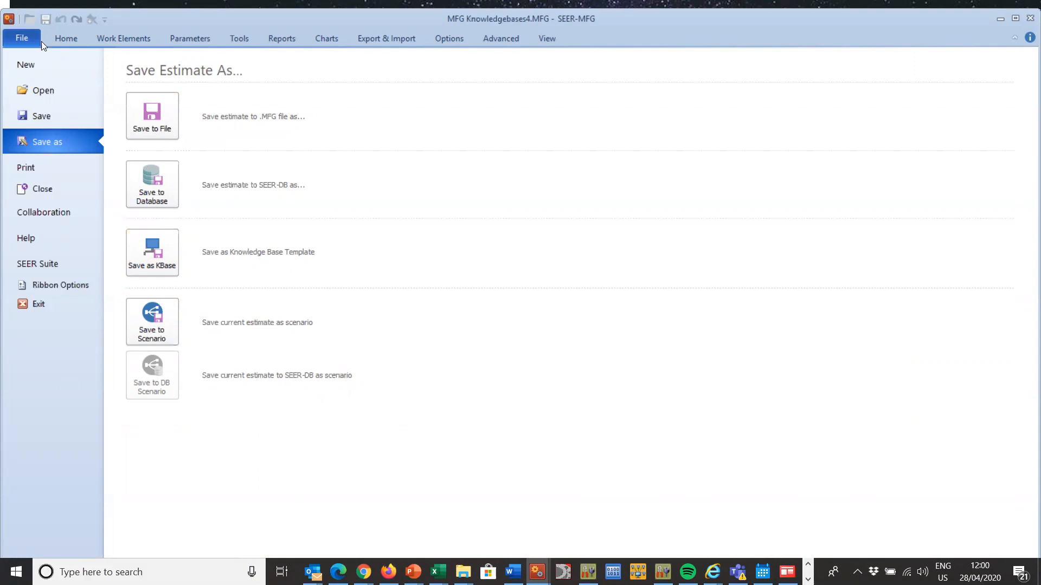
pyautogui.click(61, 36)
# Step: Save the ~ Commercial General machining element as a knowledge base template in file KG3.mch, keeping its template name
pyautogui.press('Down')
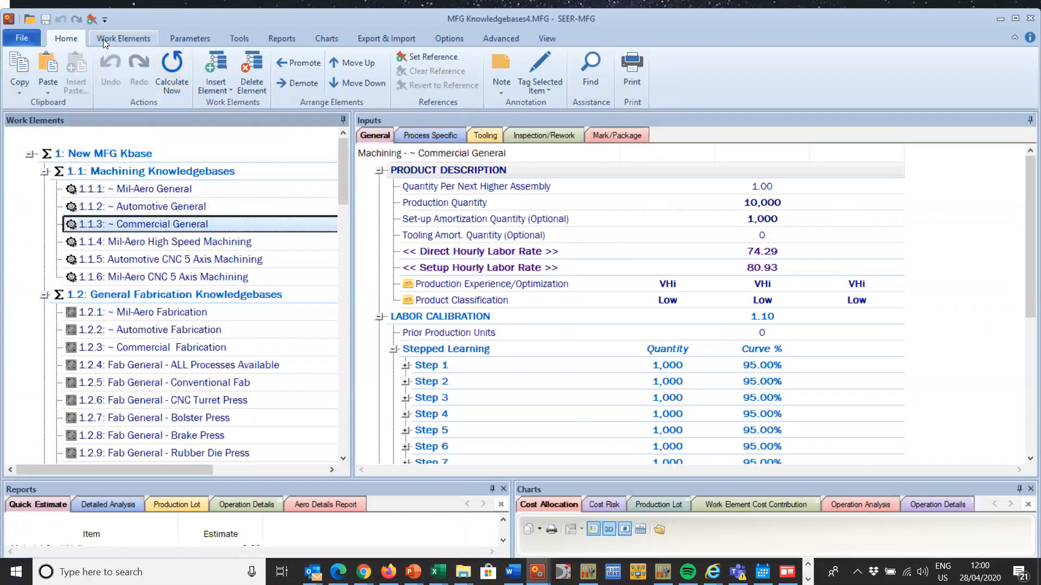
pyautogui.click(22, 38)
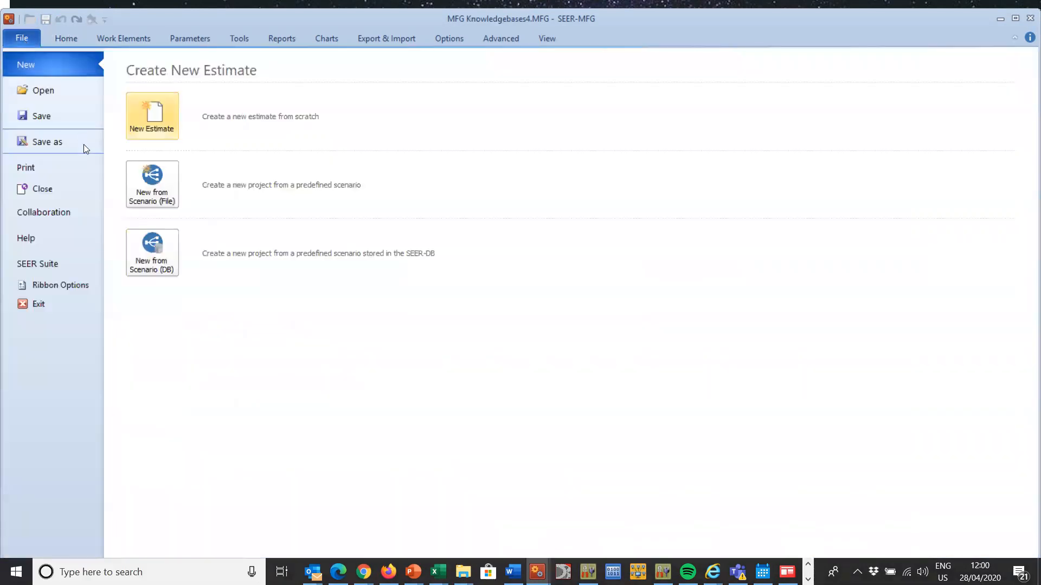
pyautogui.click(51, 141)
pyautogui.click(152, 253)
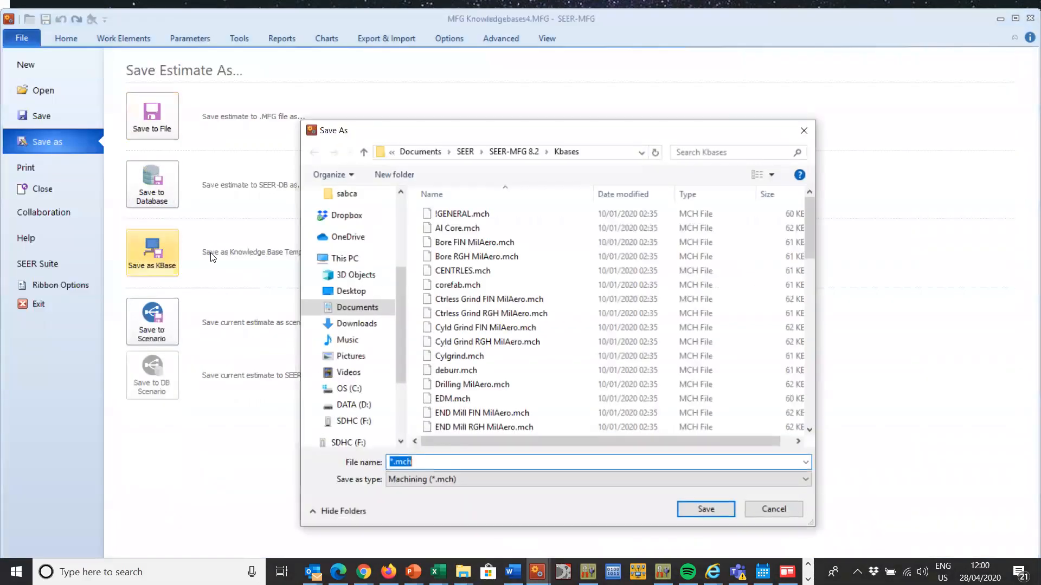
pyautogui.click(392, 461)
pyautogui.press('Delete')
pyautogui.write('KG3')
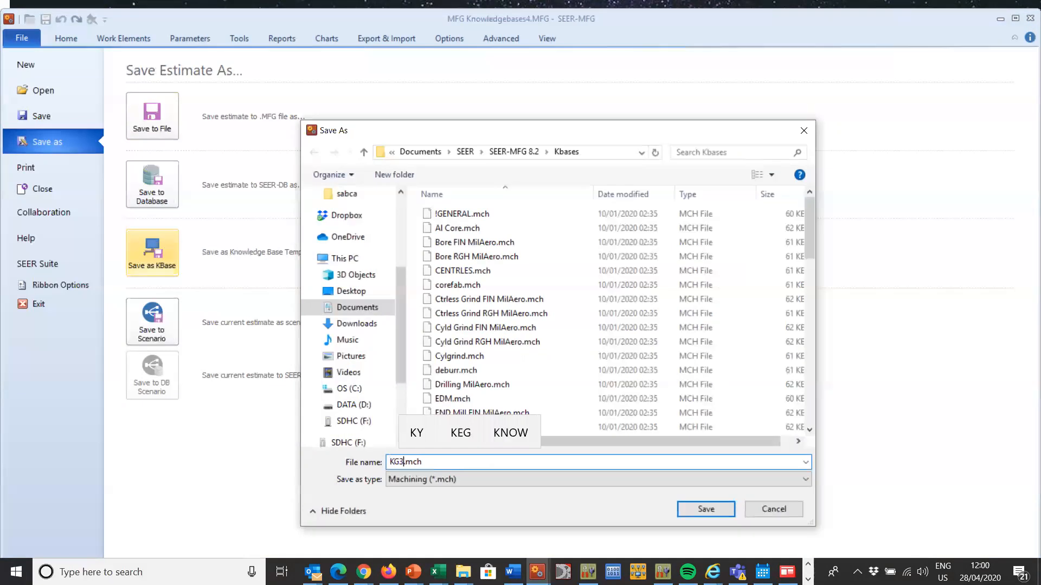
pyautogui.click(722, 510)
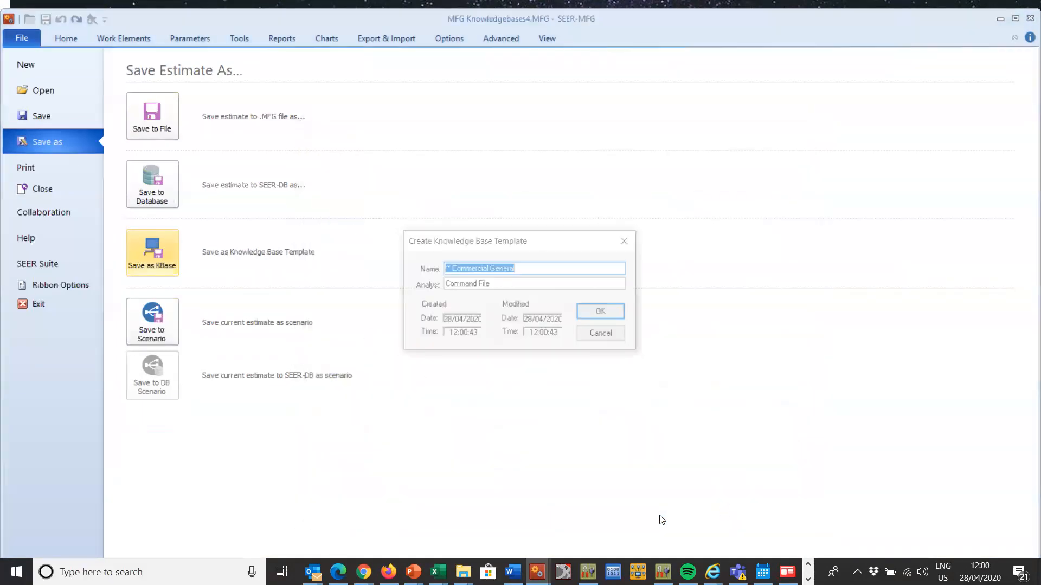
pyautogui.click(603, 314)
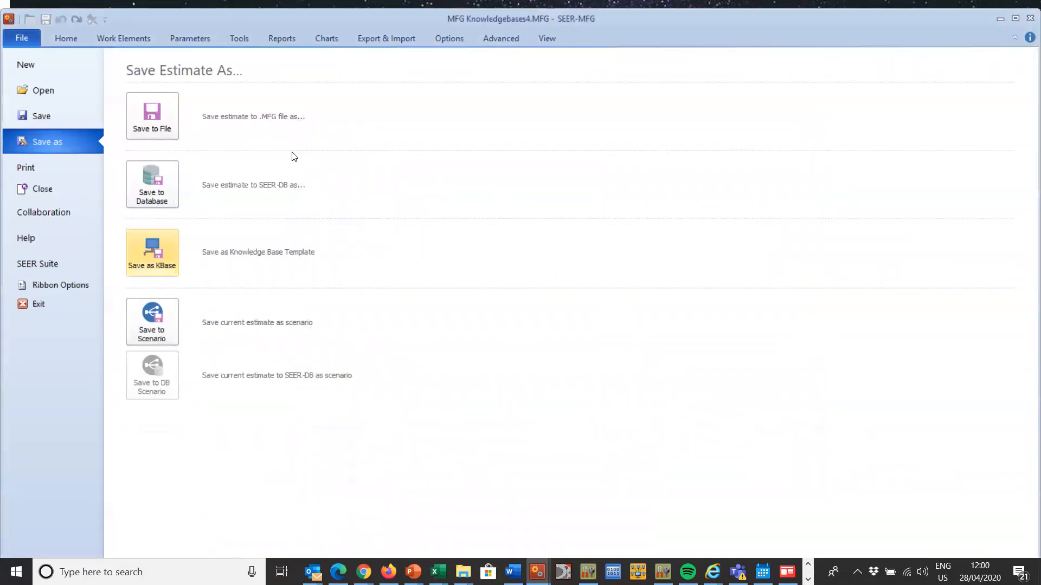
pyautogui.click(65, 44)
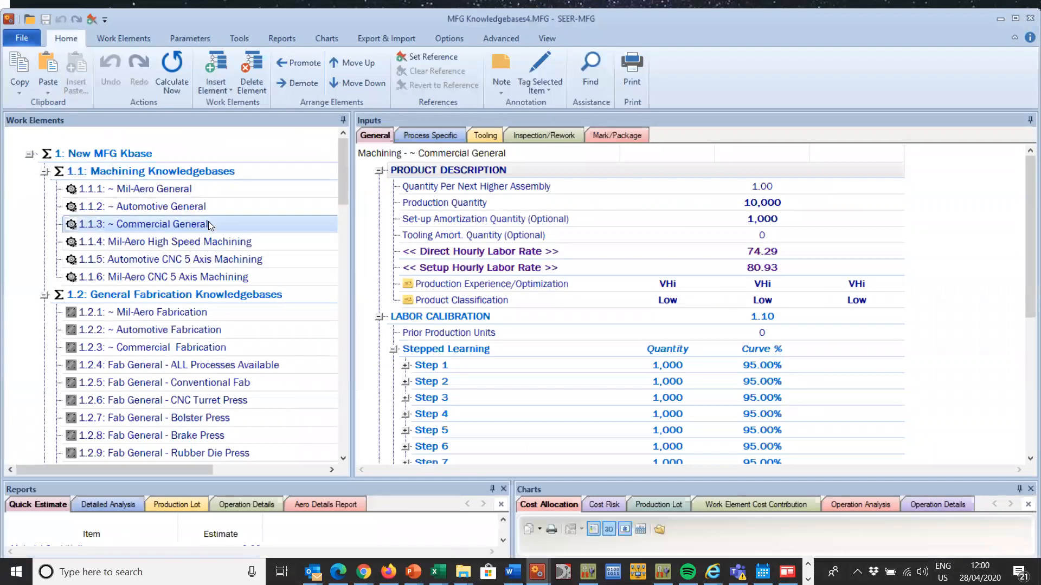
# Step: Start changing parameters in multiple work elements and expand the common General groups for product description, labor calibration, financial factors and currency
pyautogui.click(120, 39)
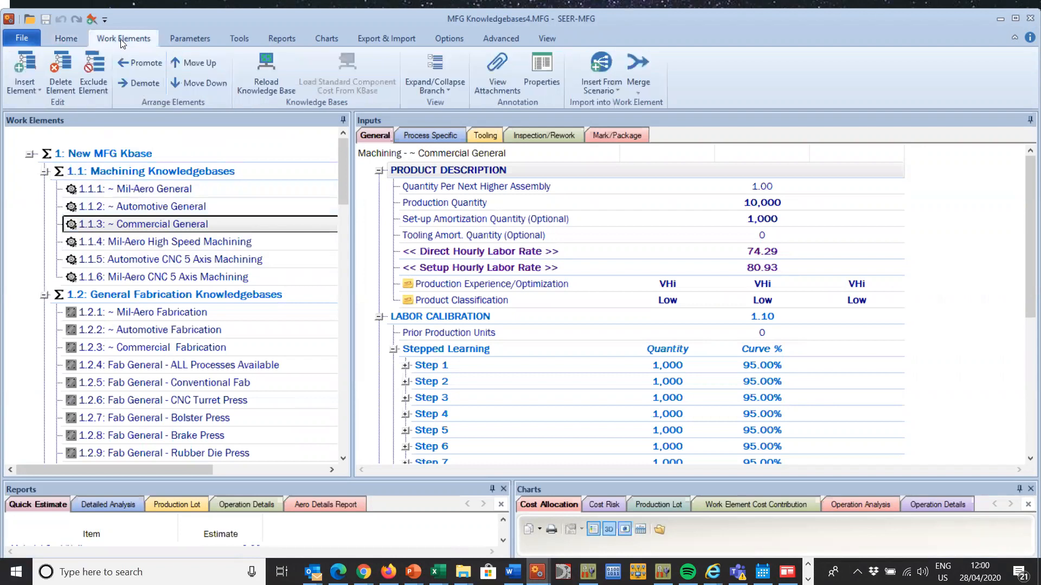
pyautogui.click(184, 38)
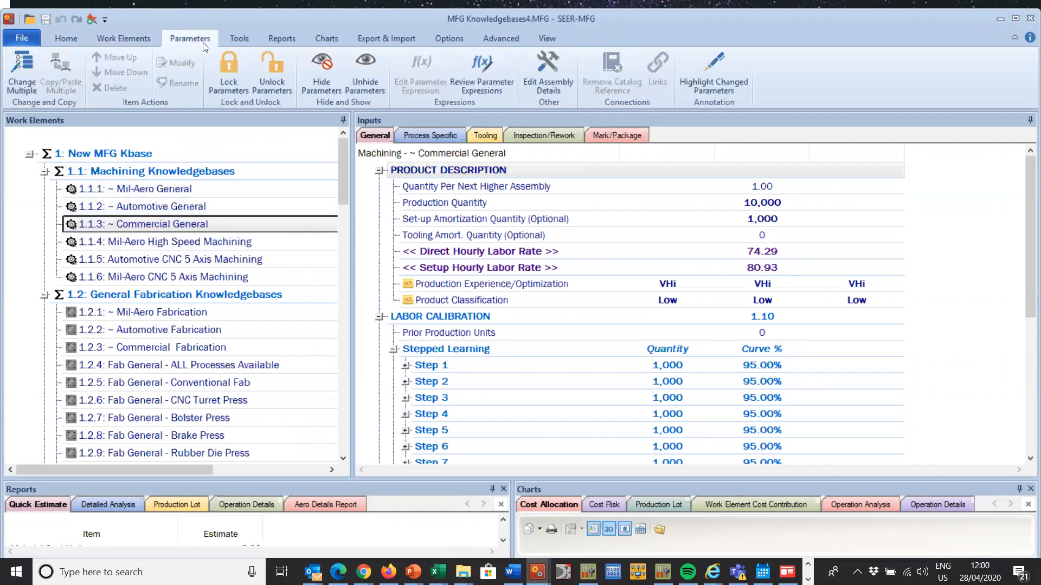
pyautogui.click(24, 69)
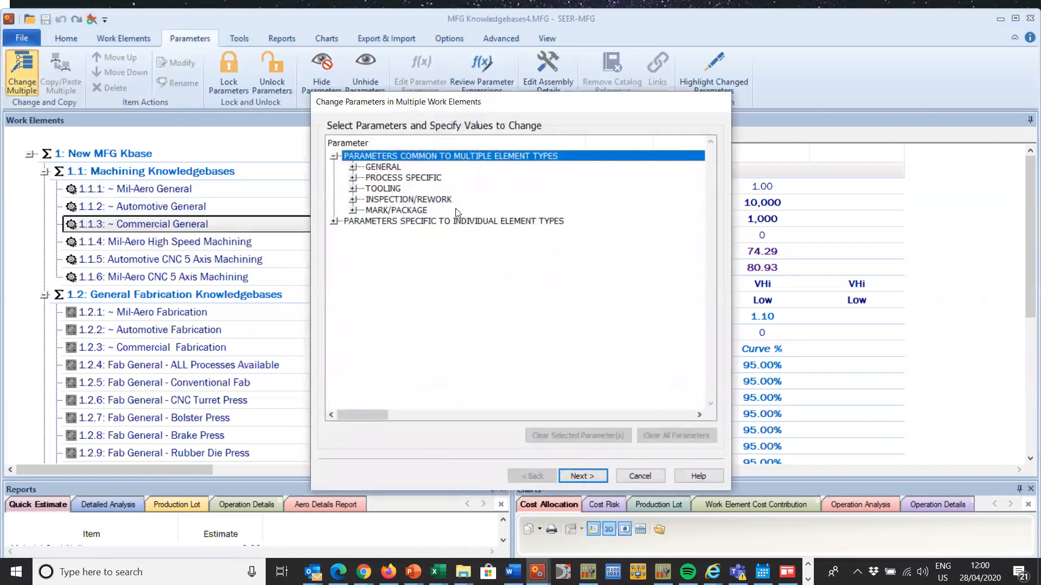
pyautogui.click(353, 167)
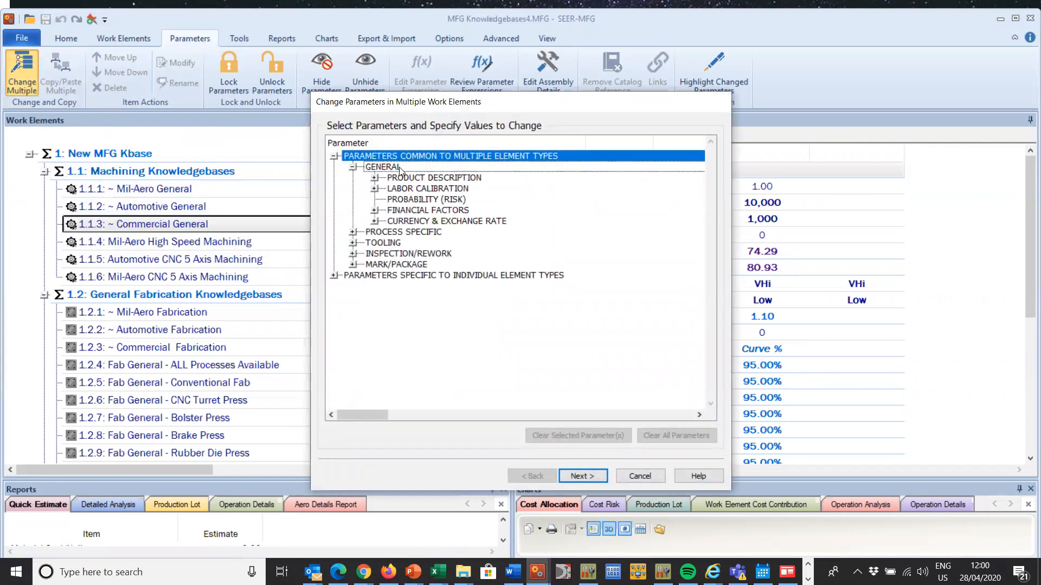
pyautogui.click(375, 221)
pyautogui.click(375, 210)
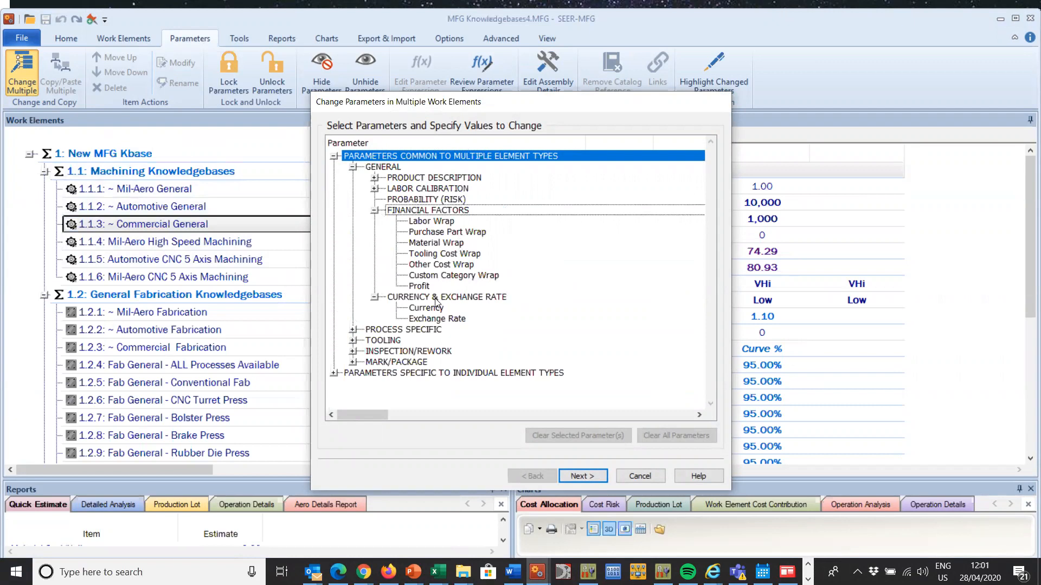
pyautogui.click(375, 189)
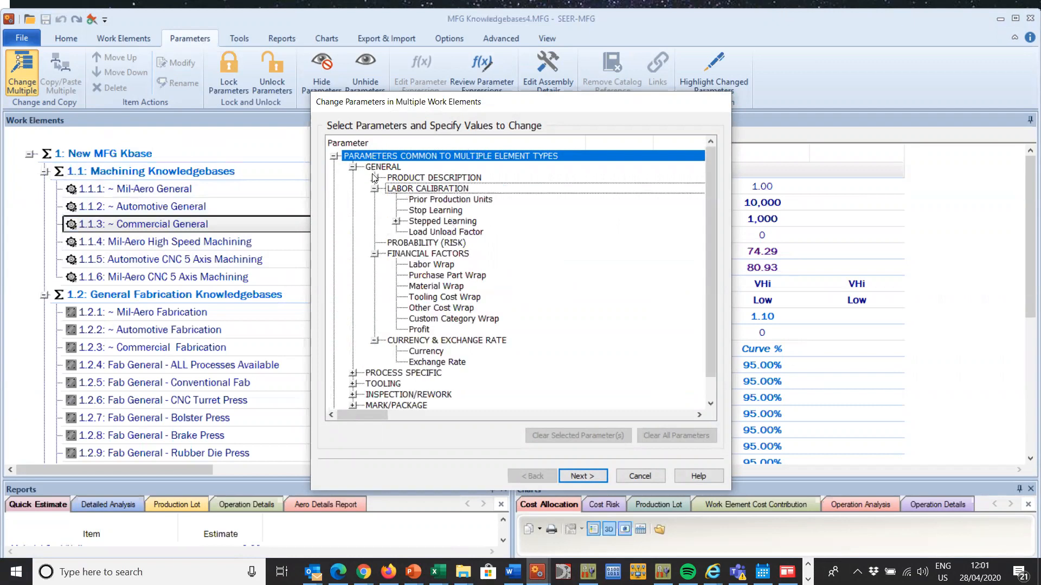
pyautogui.click(375, 177)
# Step: Try a common Direct Hourly Labor Rate of 88 with the labor rate calculator off, proceed to the work element selection, and cancel the multiple-element change
pyautogui.click(454, 232)
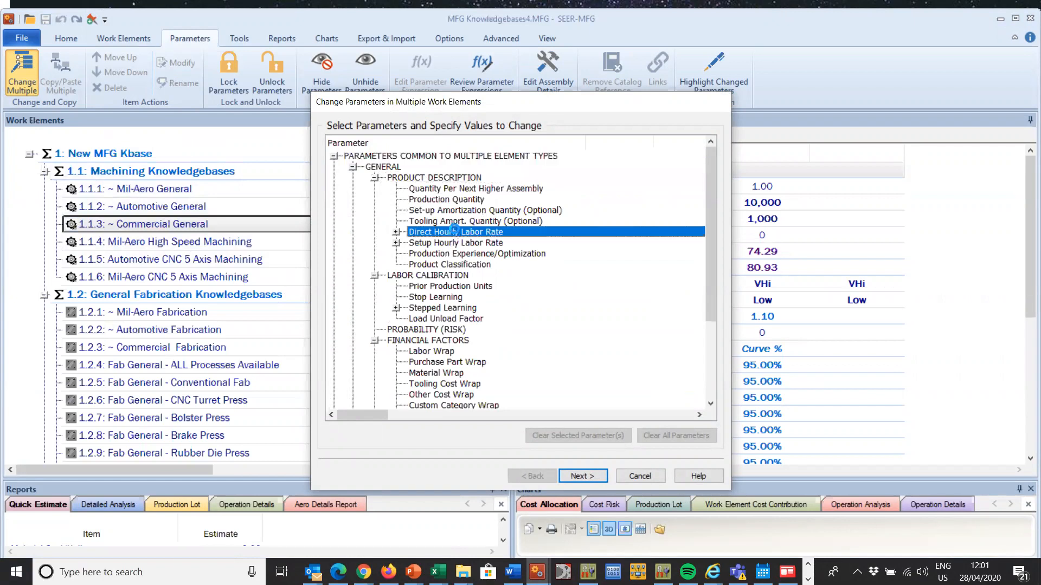
pyautogui.doubleClick(454, 232)
pyautogui.click(514, 172)
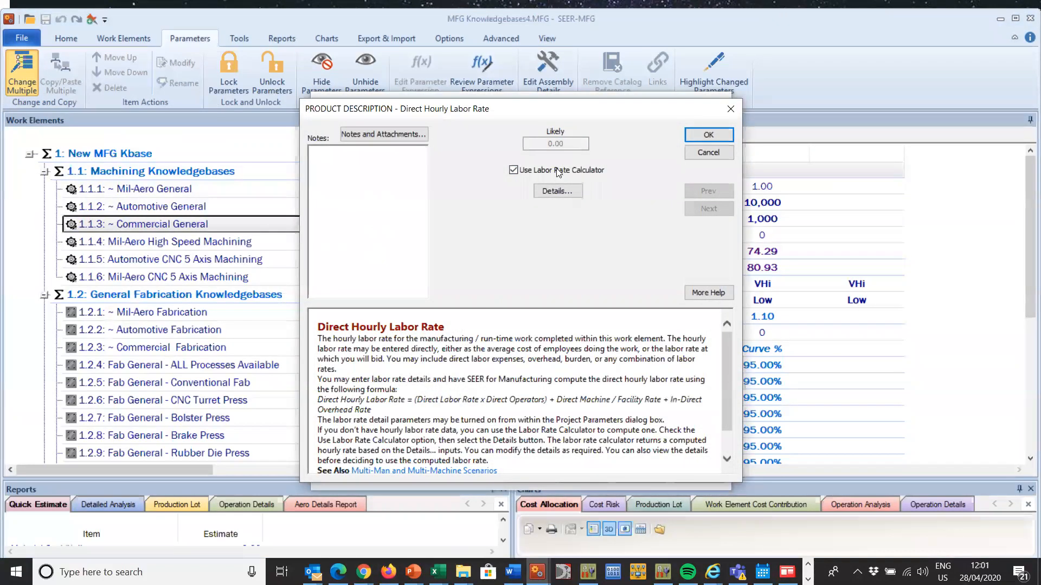
pyautogui.click(514, 170)
pyautogui.write('88')
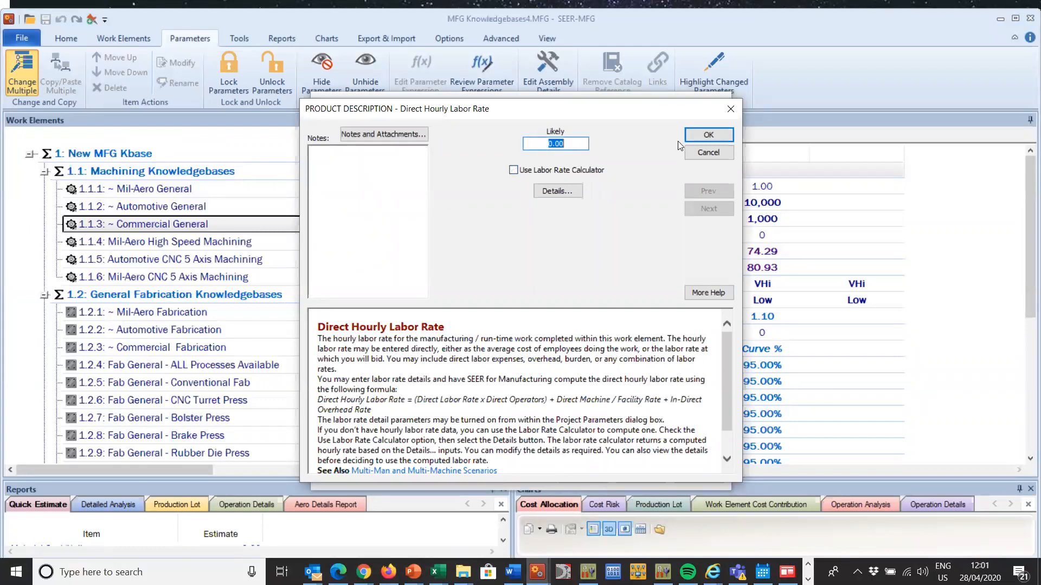
pyautogui.click(717, 136)
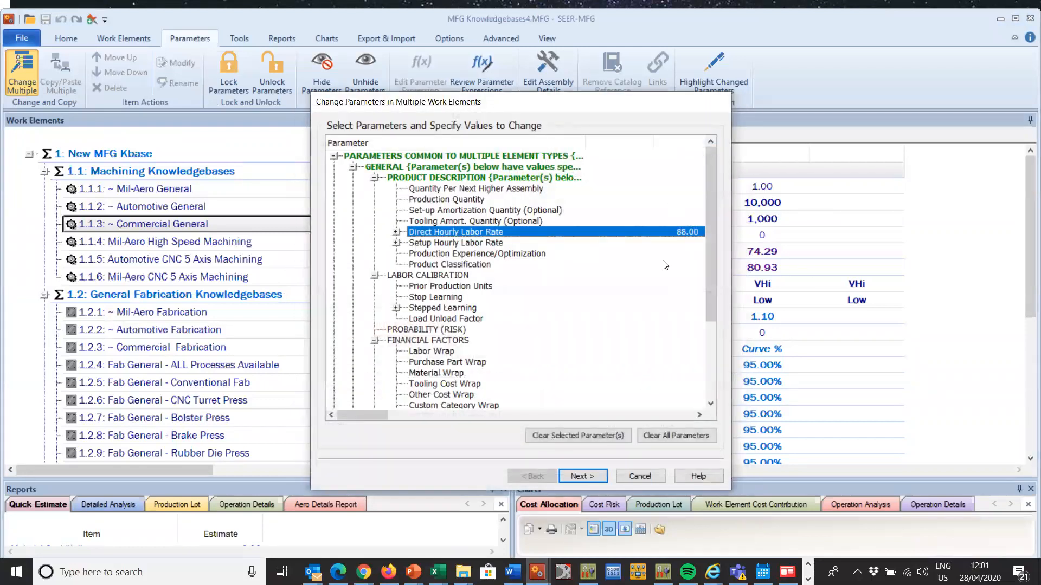
pyautogui.click(582, 477)
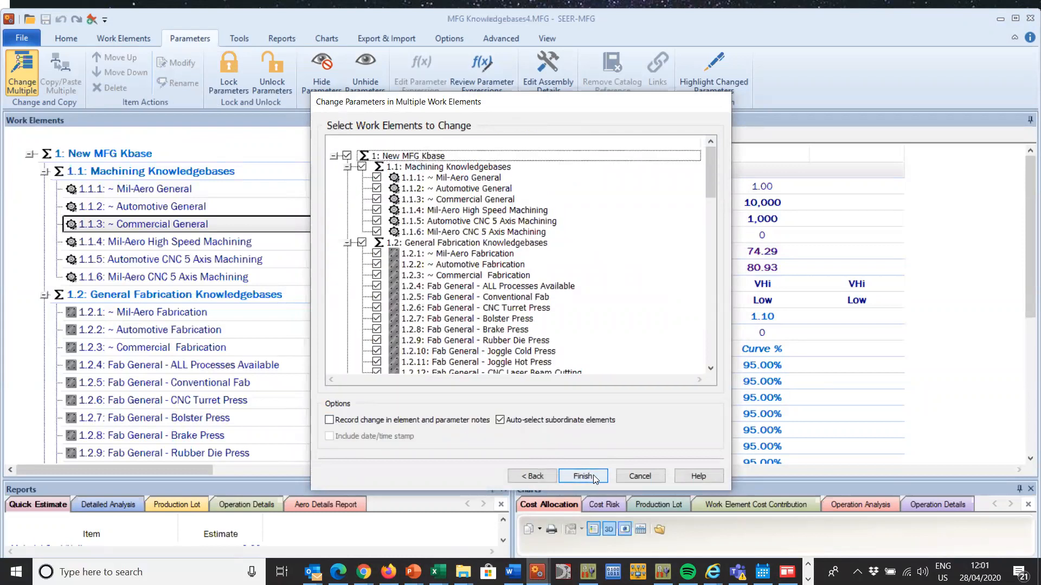
pyautogui.click(658, 477)
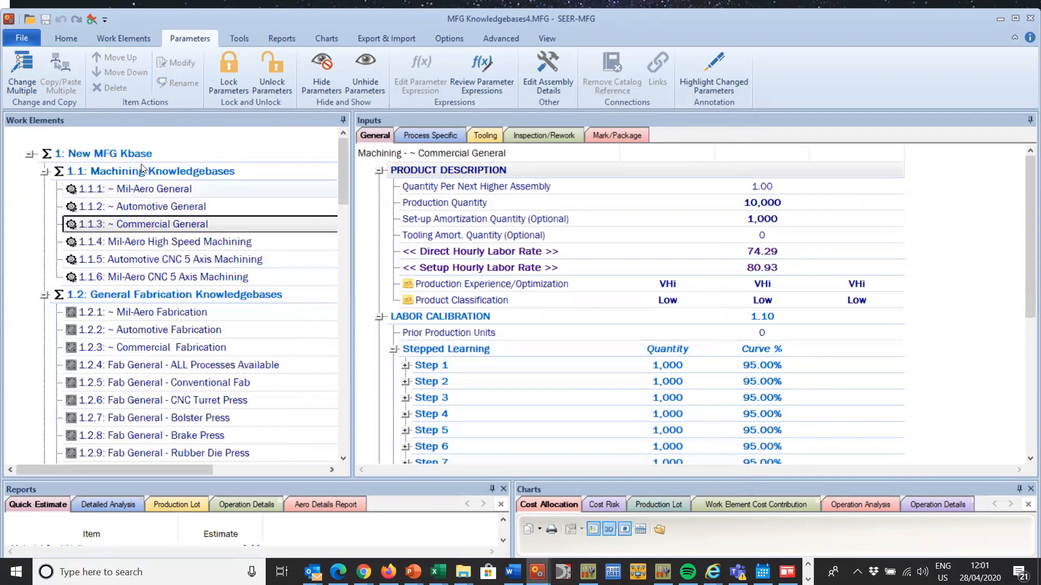
# Step: Create a new estimate with a blank project name and default settings, without saving the current project
pyautogui.click(27, 37)
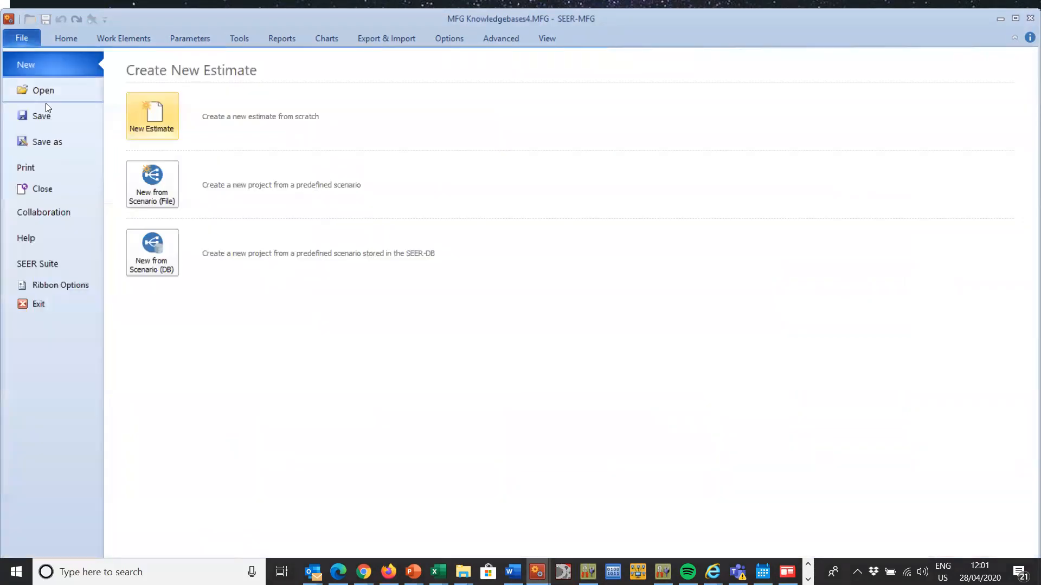
pyautogui.click(136, 113)
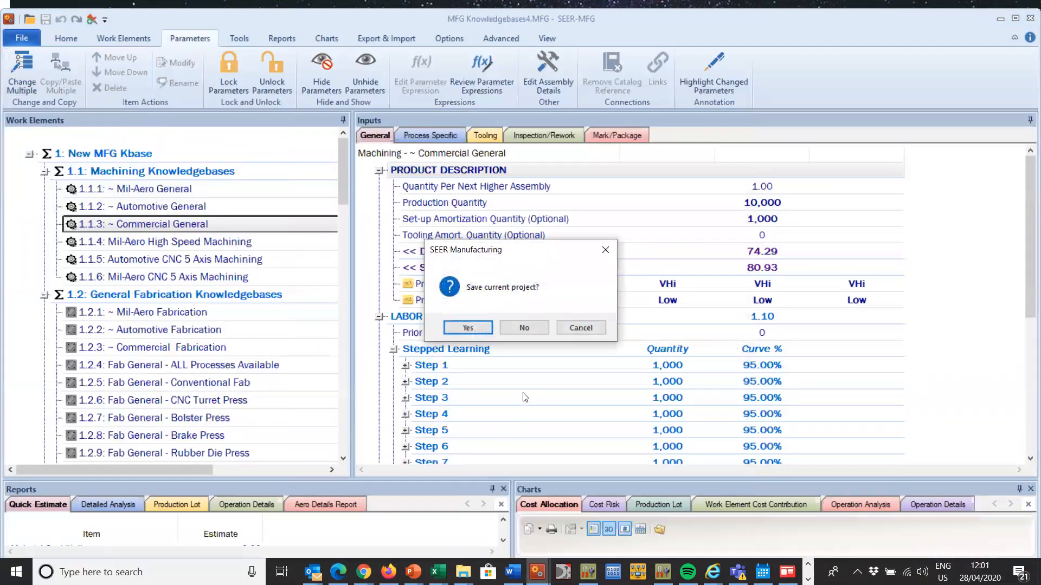
pyautogui.click(532, 332)
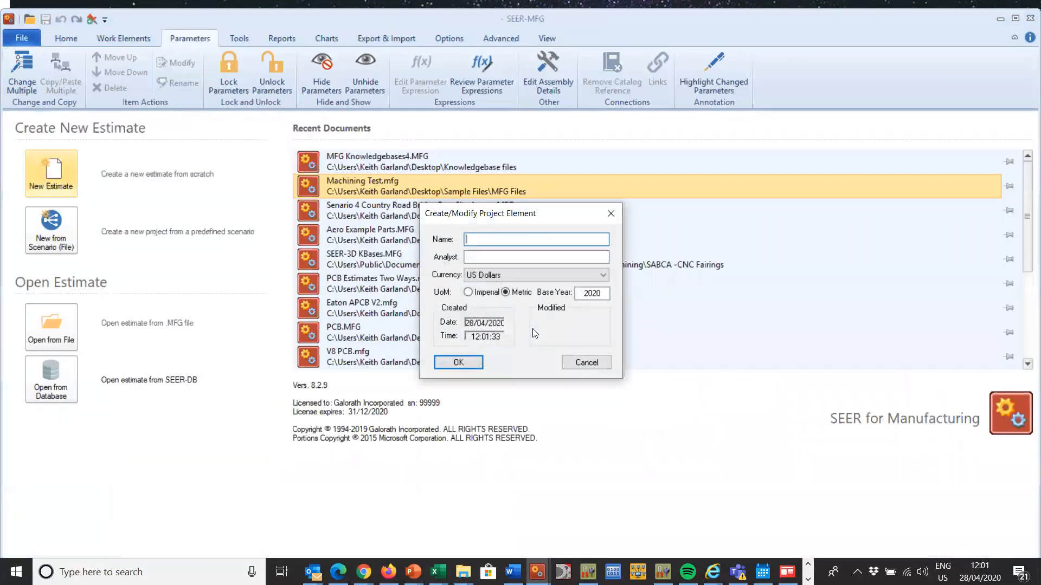
pyautogui.click(458, 362)
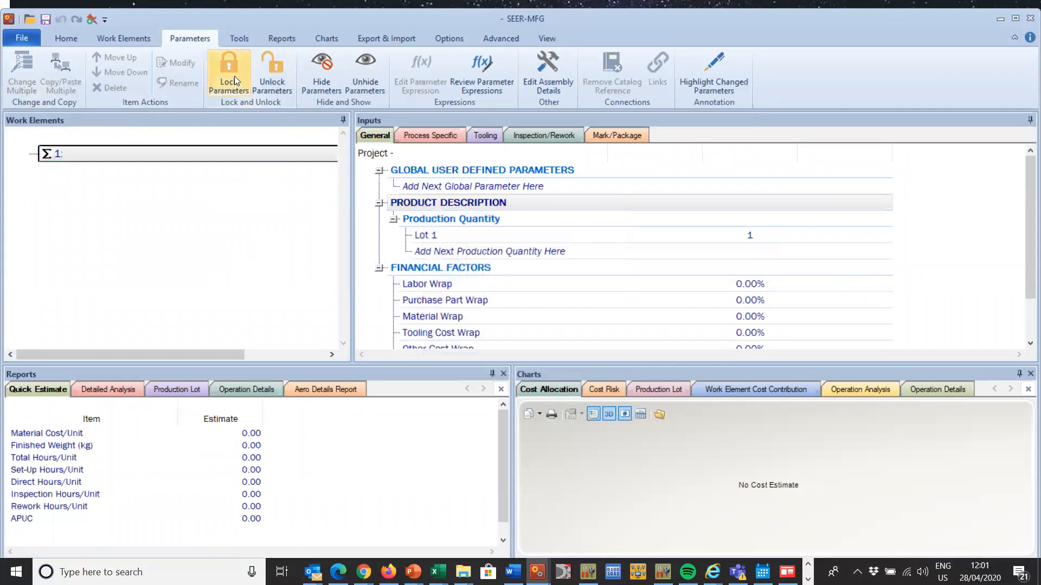
# Step: Insert an unnamed Machining work element under the project using the ~ Automotive General knowledge base template
pyautogui.click(124, 38)
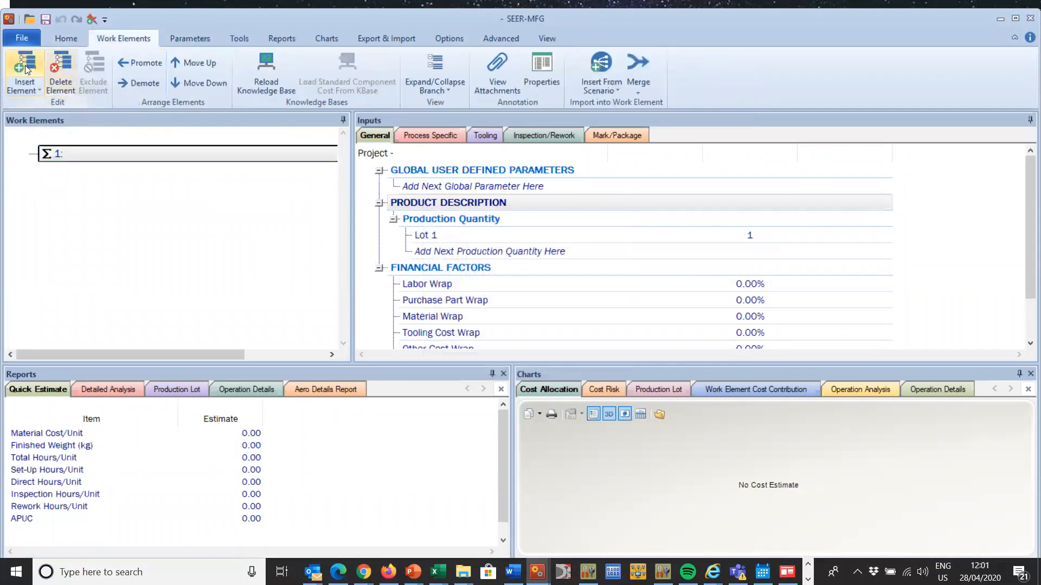
pyautogui.click(25, 64)
pyautogui.click(441, 268)
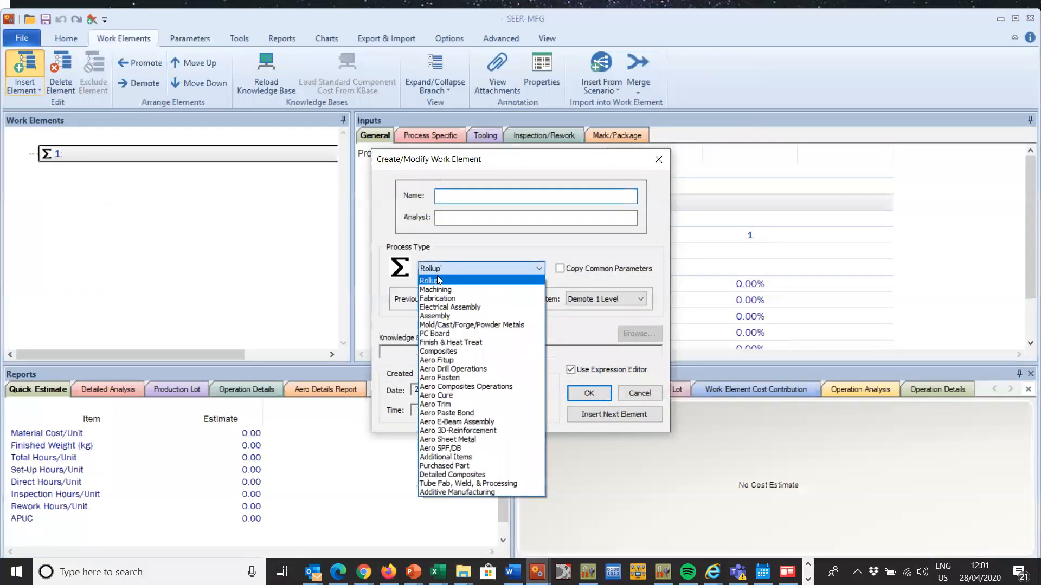
pyautogui.click(453, 287)
pyautogui.click(608, 354)
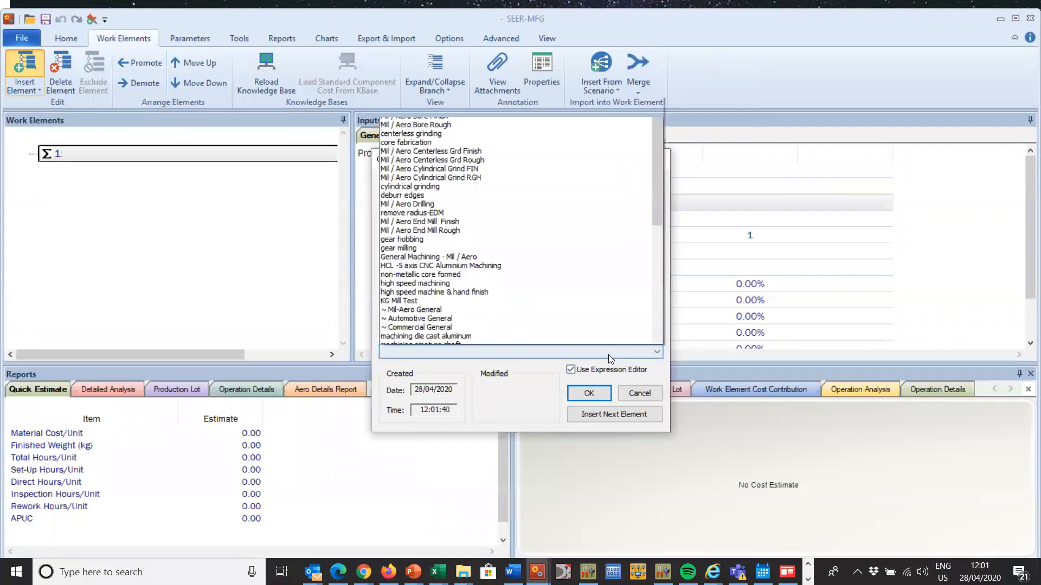
pyautogui.moveTo(657, 141); pyautogui.dragTo(668, 174)
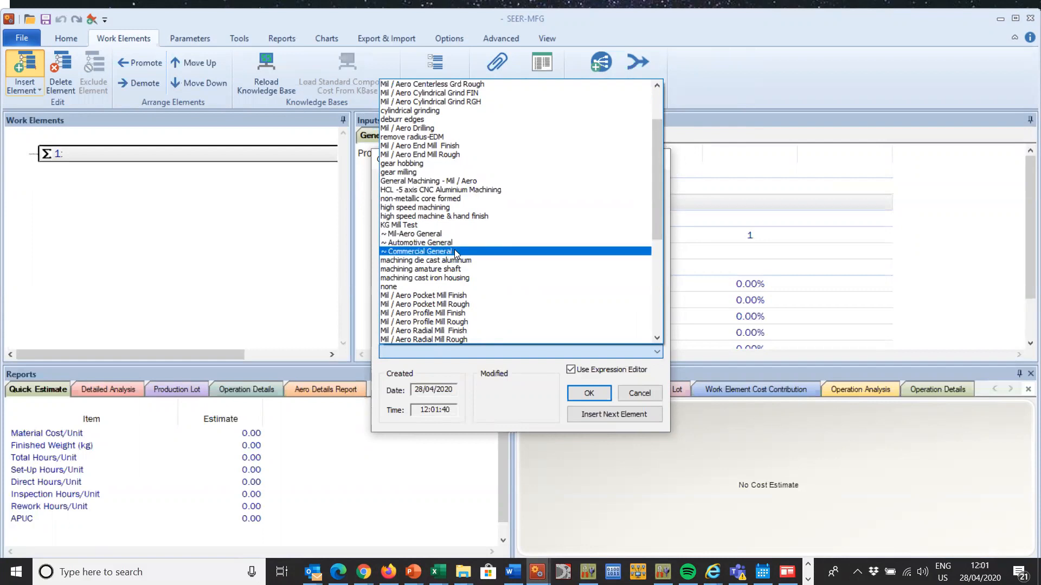
pyautogui.click(455, 243)
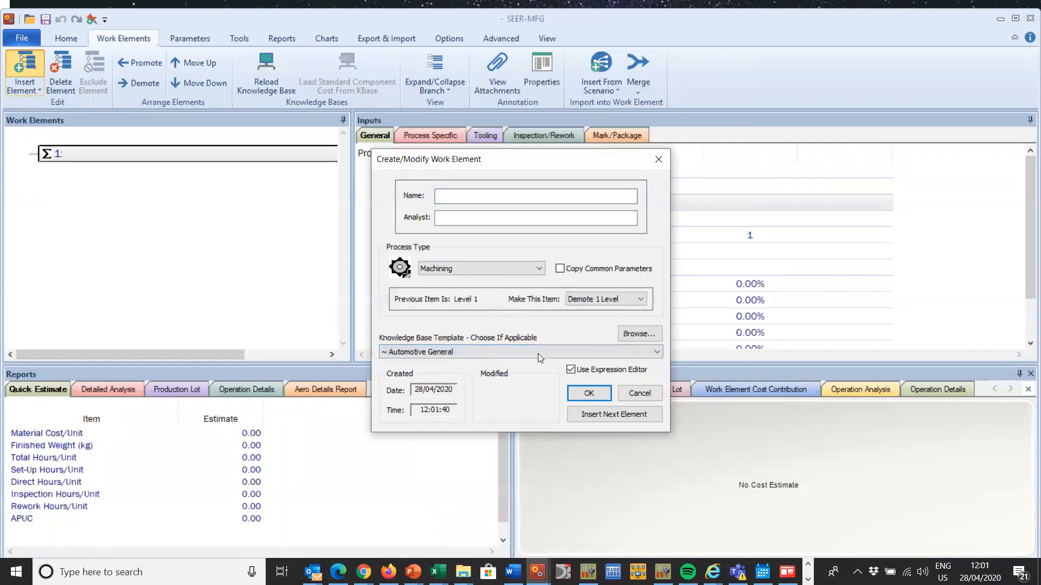
pyautogui.click(608, 392)
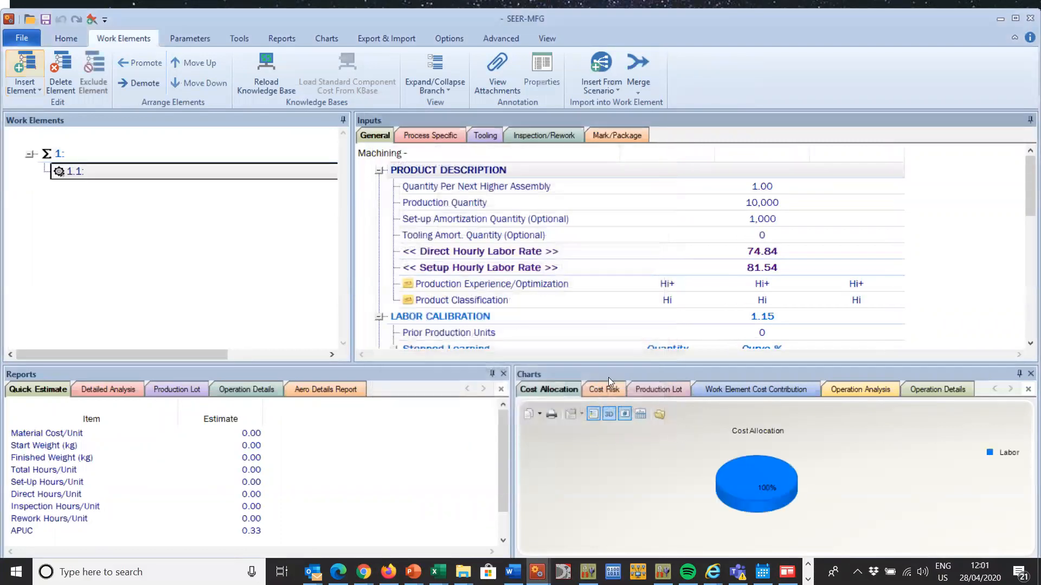
# Step: Review the new machining element's general and process-specific inputs, including its operations and manufacturing description
pyautogui.moveTo(1024, 171)
pyautogui.mouseDown()
pyautogui.moveTo(1026, 244)
pyautogui.moveTo(1018, 170)
pyautogui.mouseUp()
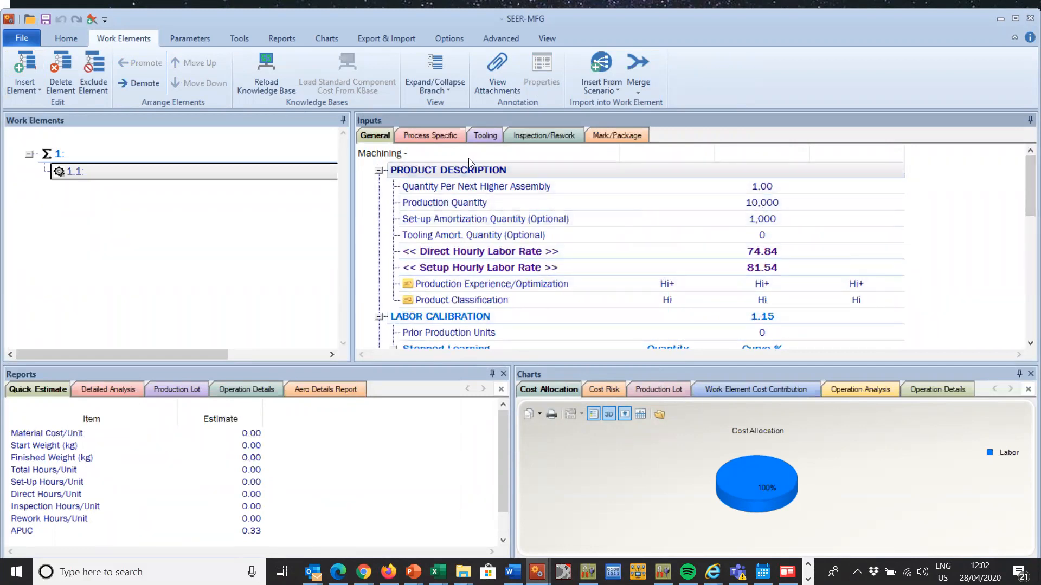
pyautogui.click(426, 137)
pyautogui.moveTo(1024, 170); pyautogui.dragTo(1024, 306)
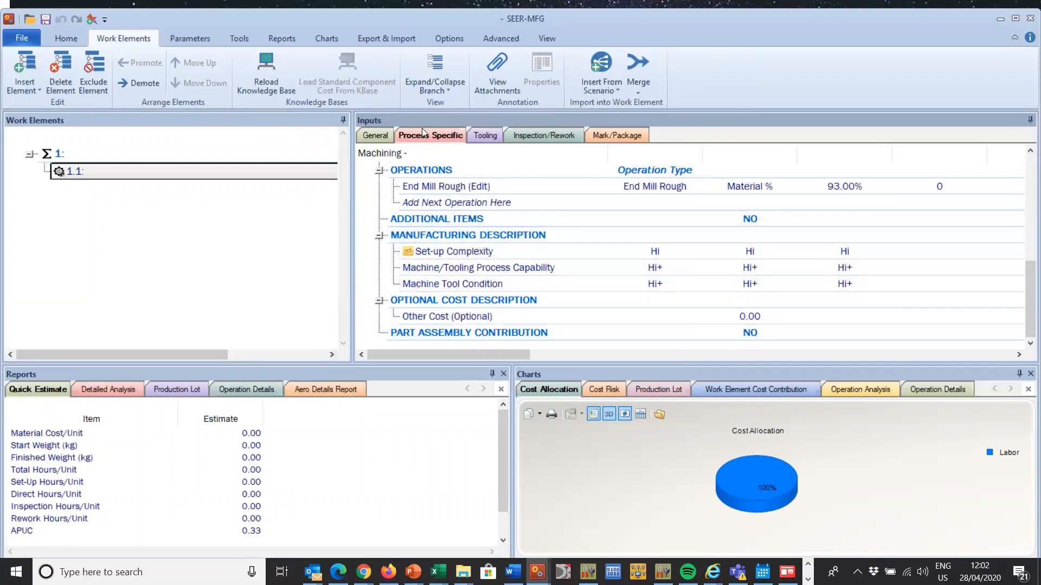
# Step: Check the Knowledge Bases folder location in the configuration file paths and close the path settings
pyautogui.click(437, 39)
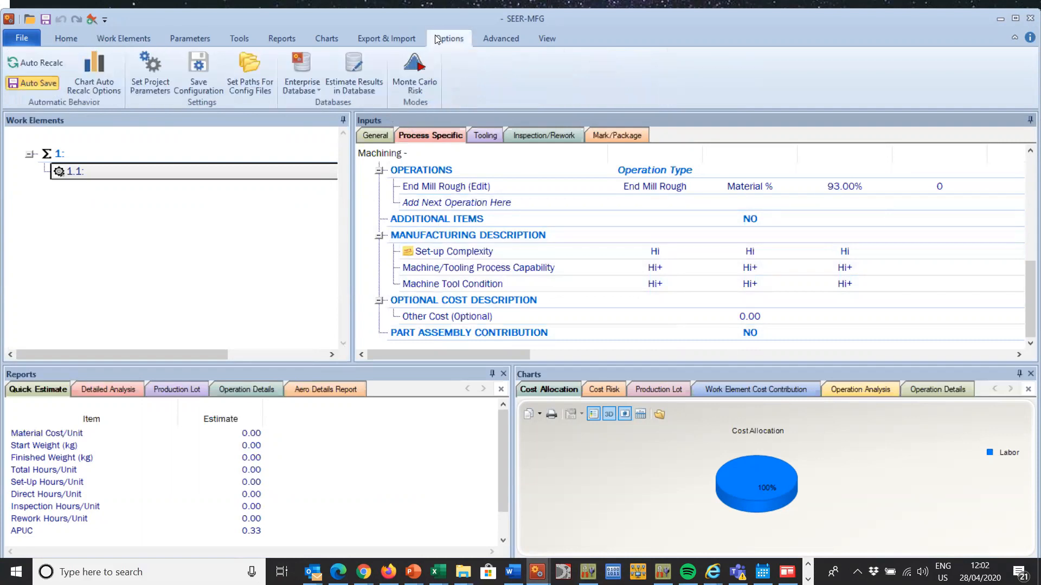
pyautogui.click(249, 79)
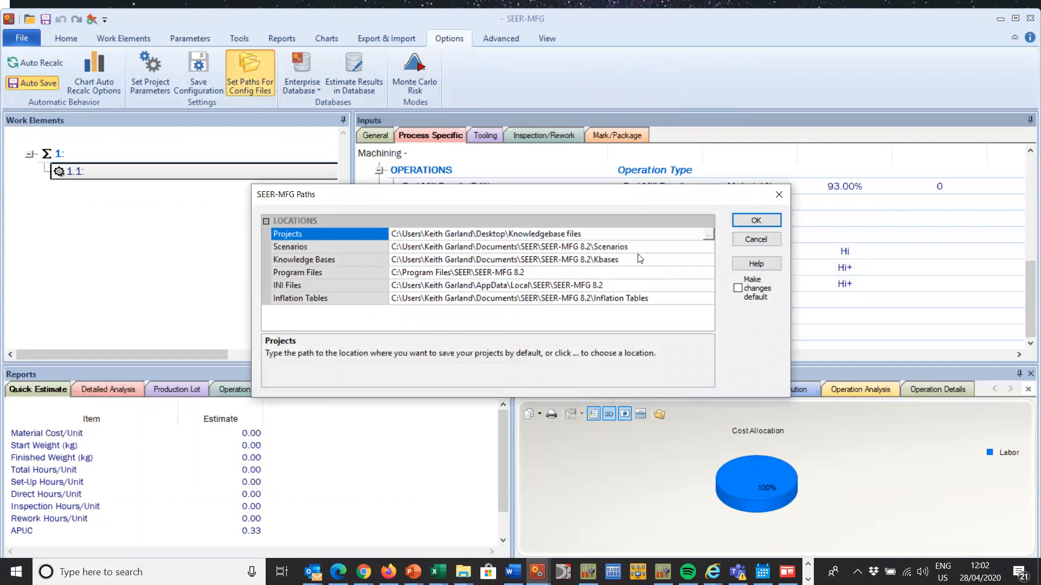
pyautogui.moveTo(627, 261); pyautogui.dragTo(369, 263)
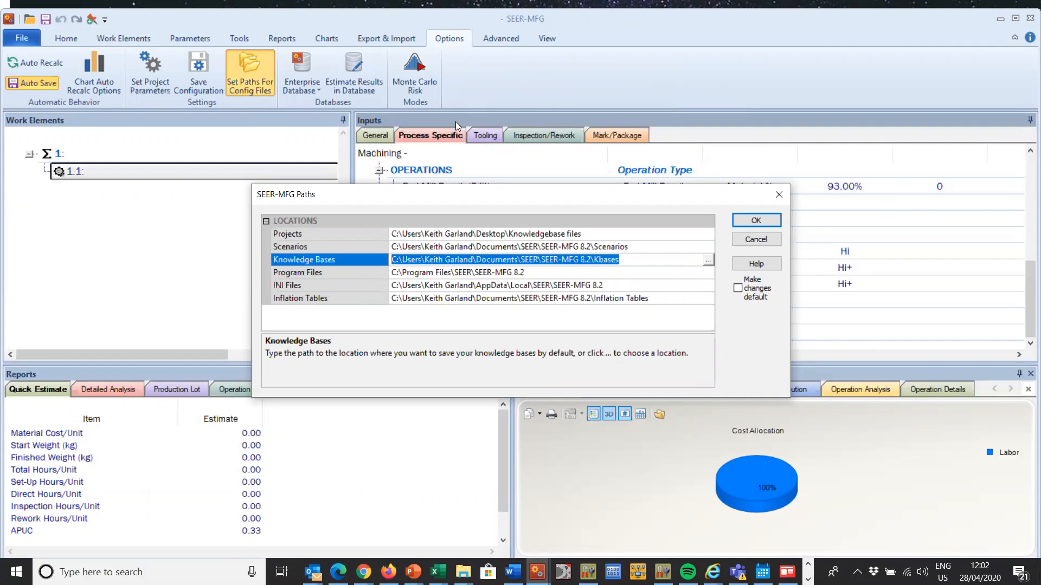
pyautogui.click(766, 219)
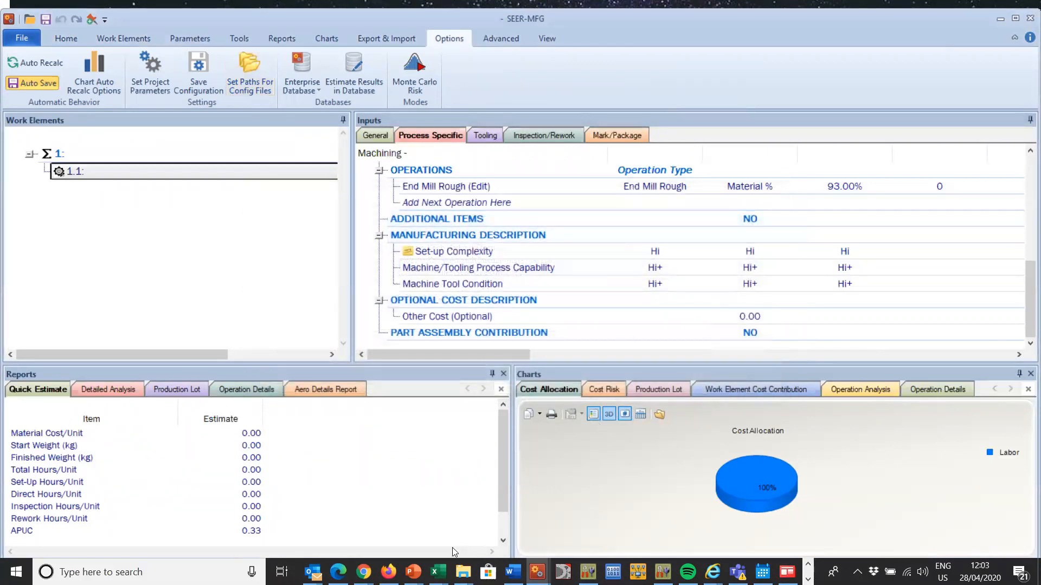
# Step: Switch to the running PowerPoint slide show introducing knowledge base templates in SEER-MFG
pyautogui.moveTo(412, 570)
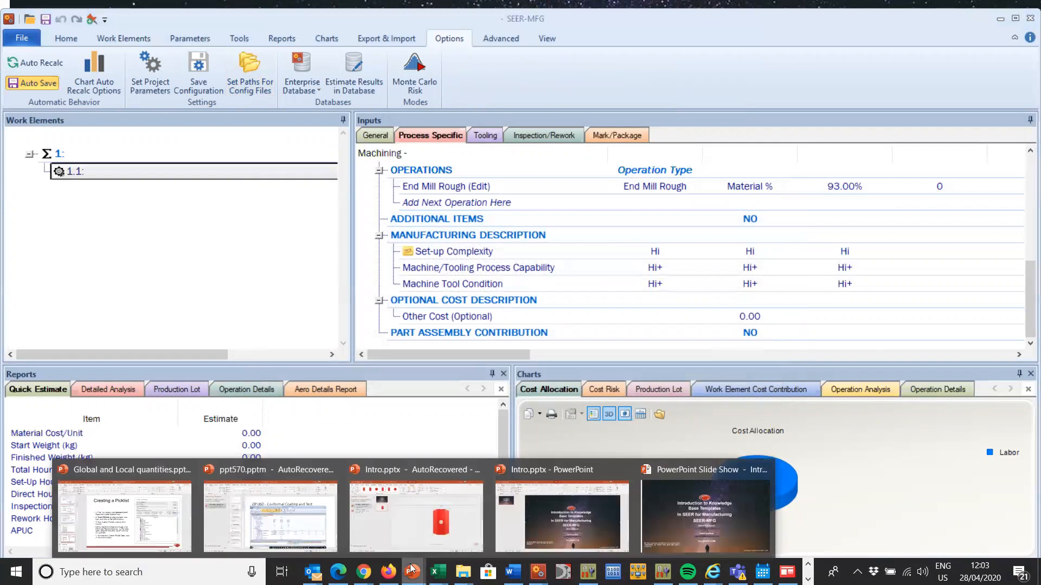
pyautogui.click(716, 525)
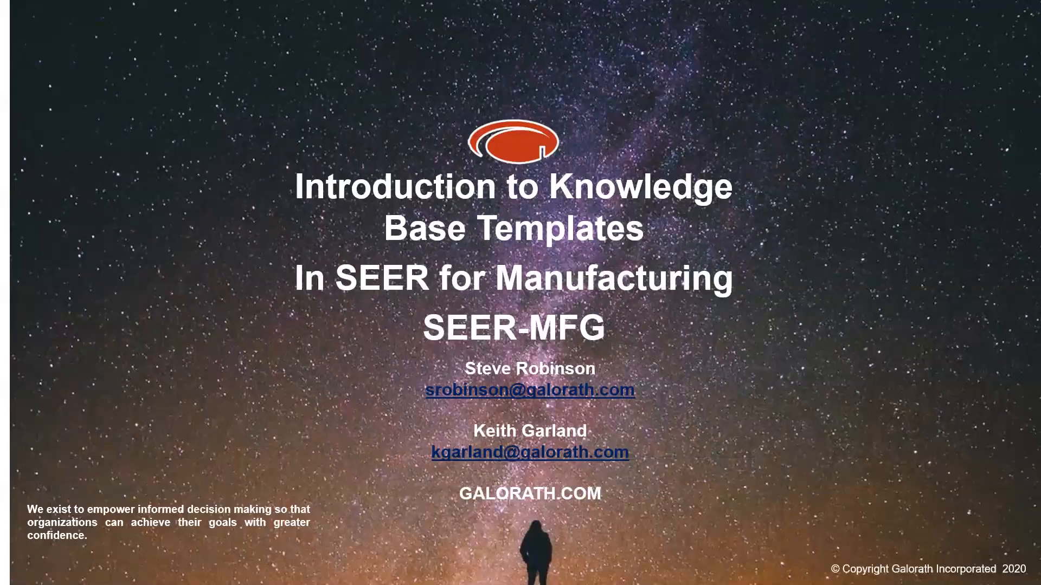